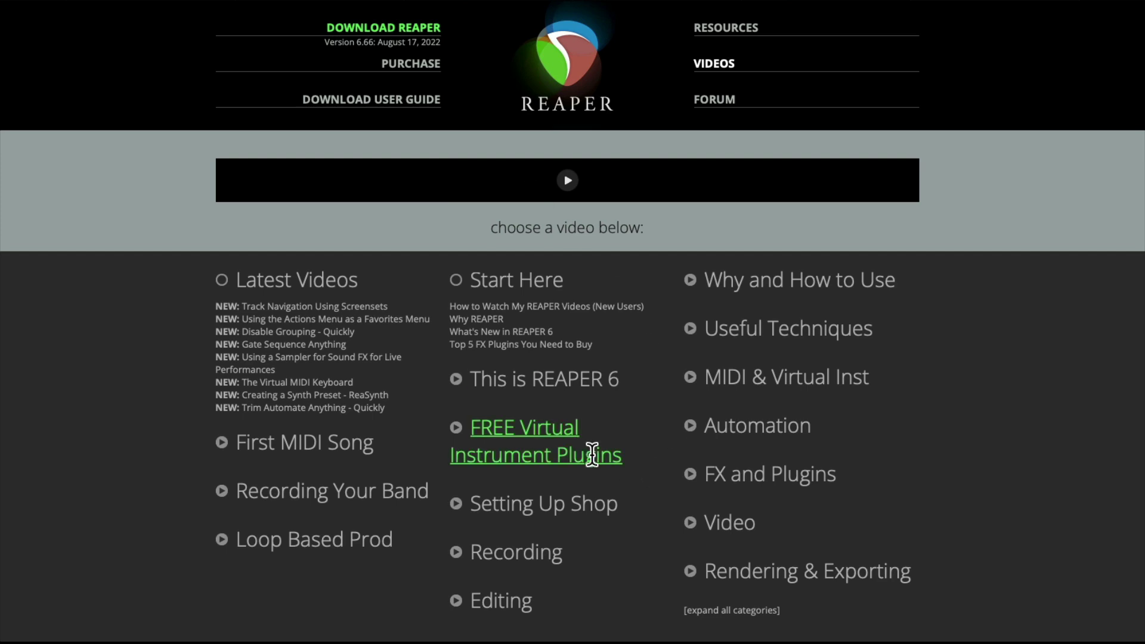
# Open the FREE Virtual Instrument Plugins videos on reaper.fm and scroll down through them
pyautogui.click(591, 455)
pyautogui.scroll(-3, 617, 438)
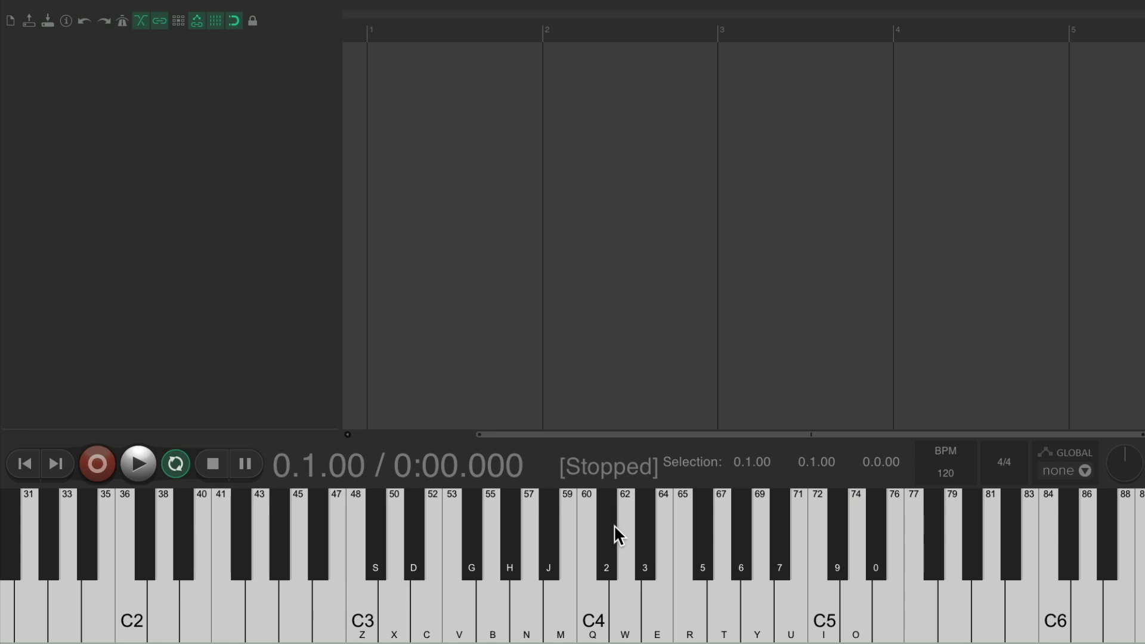
# Create a new track in the empty project and name it Synth
pyautogui.doubleClick(183, 161)
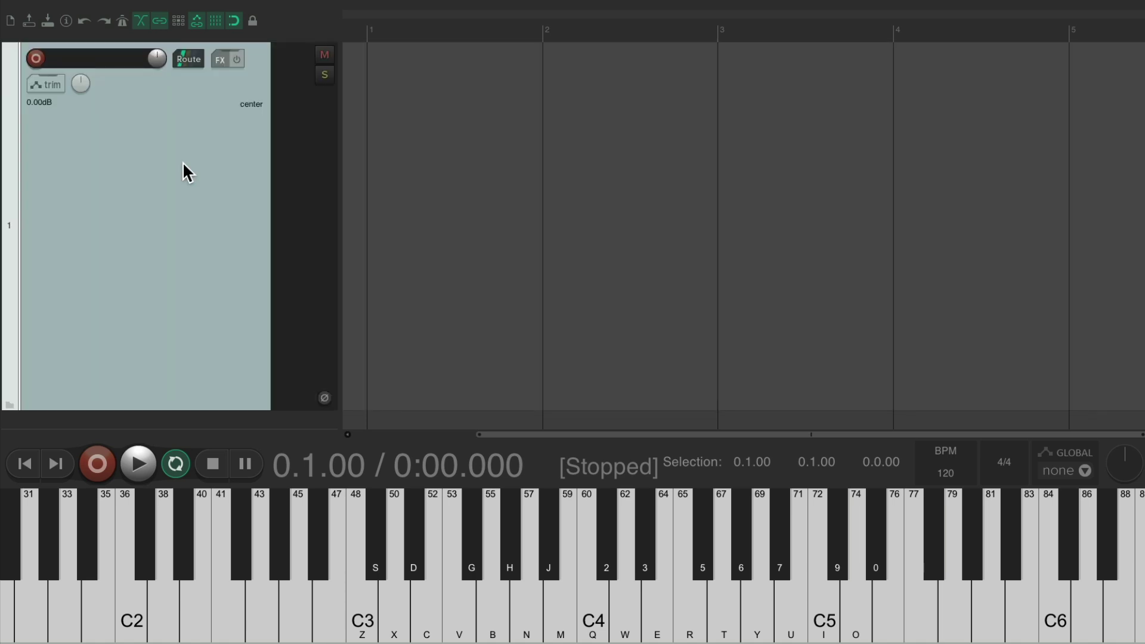
pyautogui.doubleClick(122, 64)
pyautogui.write('Synth')
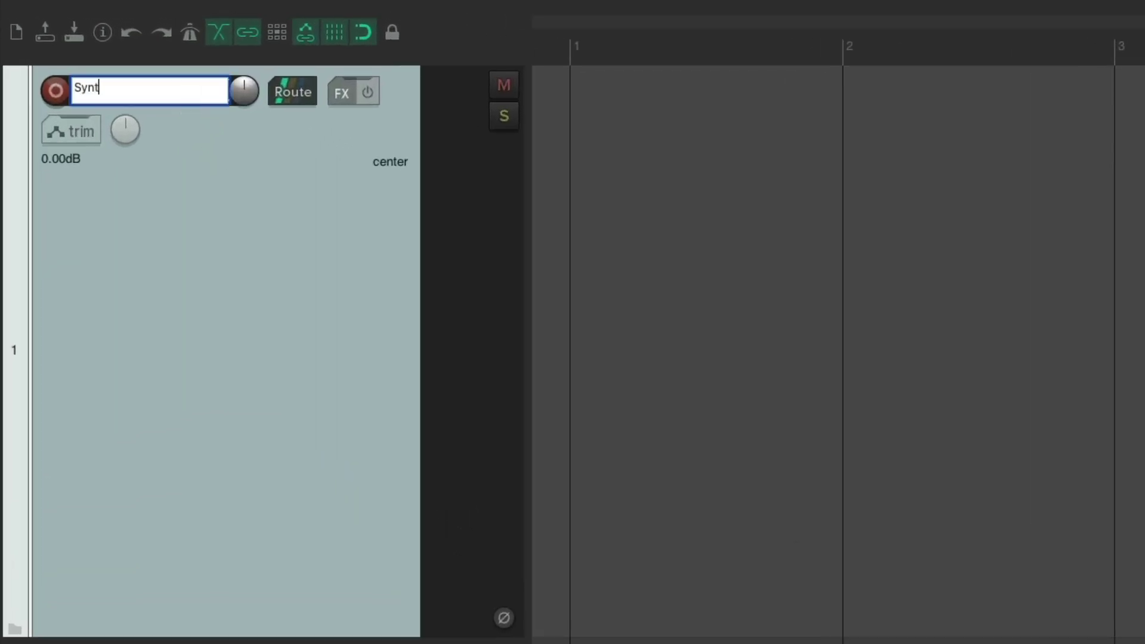
pyautogui.press('Return')
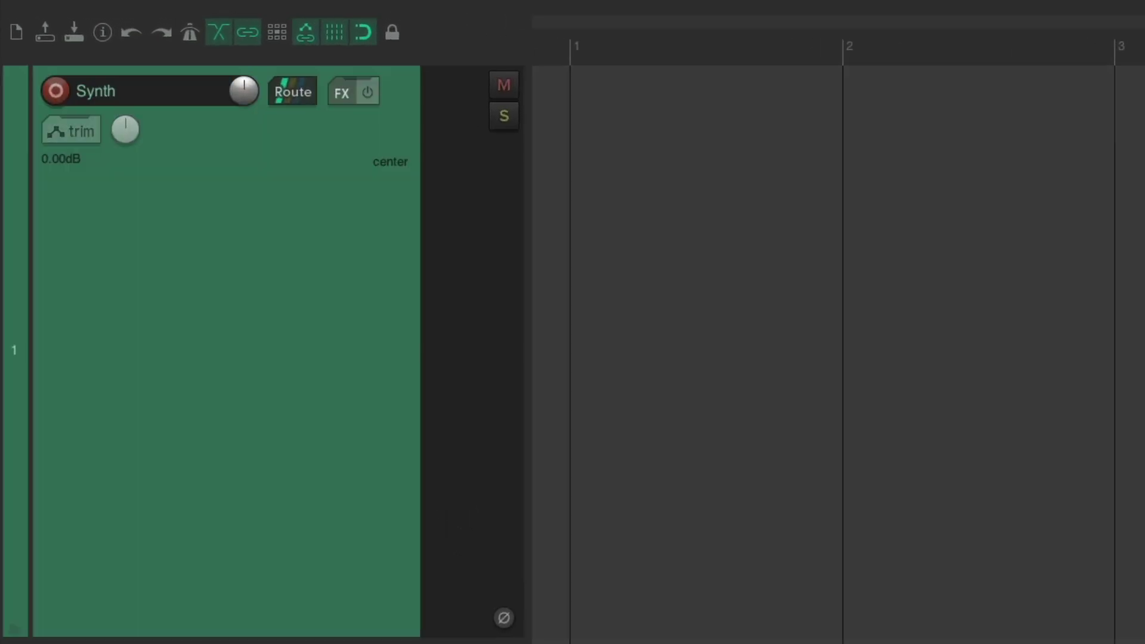
# Record-arm Synth, set its input to MIDI All Inputs, All Channels, and test with C4–F4
pyautogui.click(57, 91)
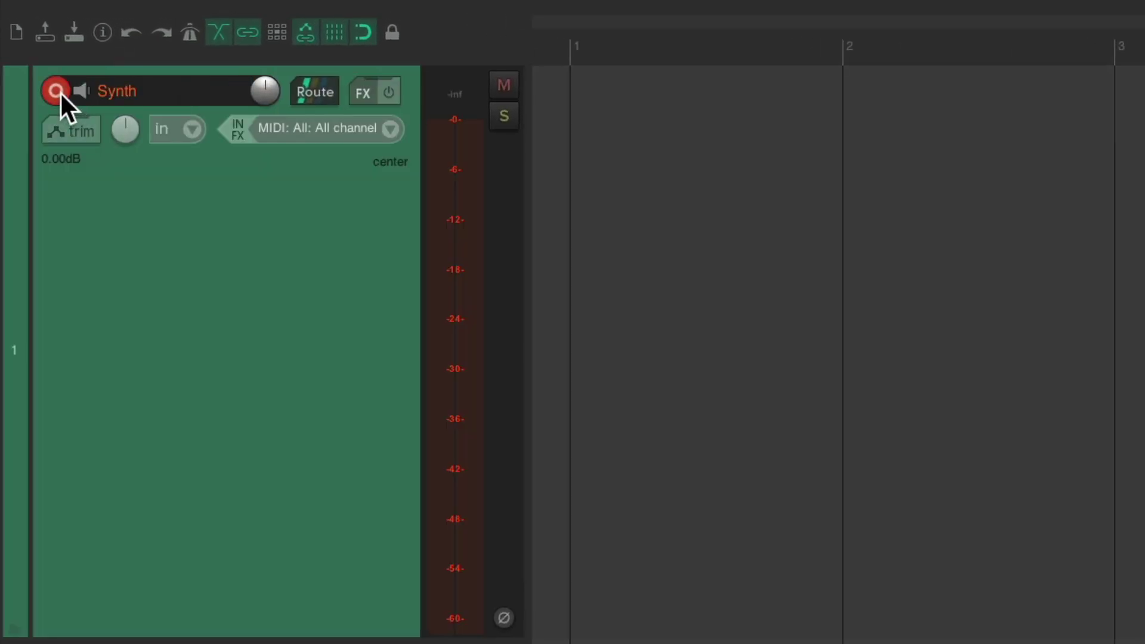
pyautogui.click(389, 133)
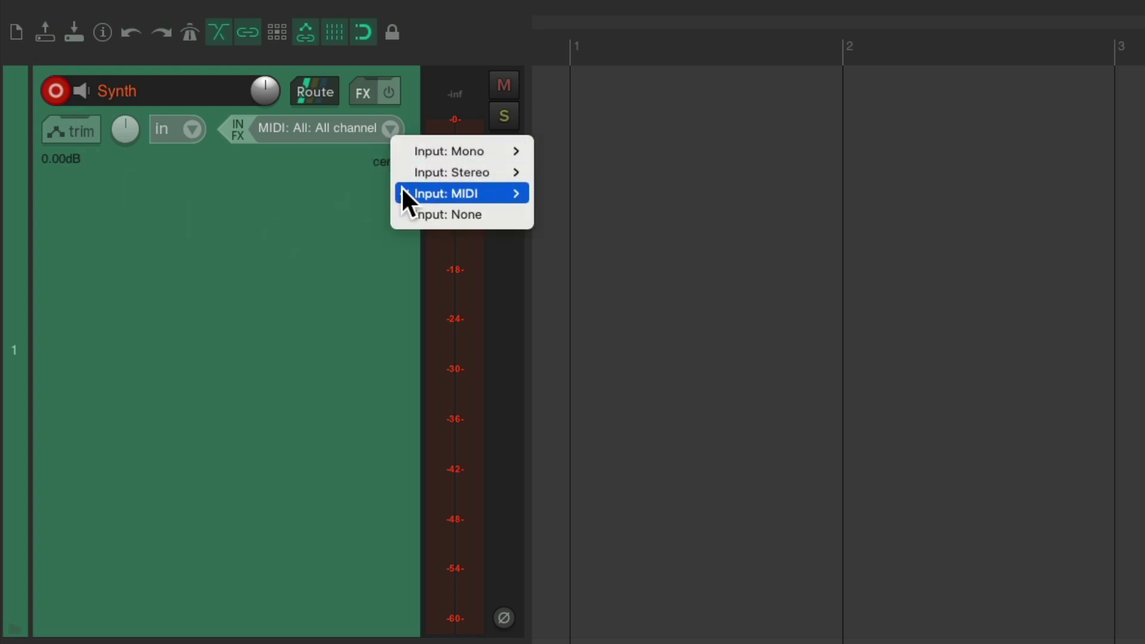
pyautogui.moveTo(401, 193)
pyautogui.moveTo(678, 301)
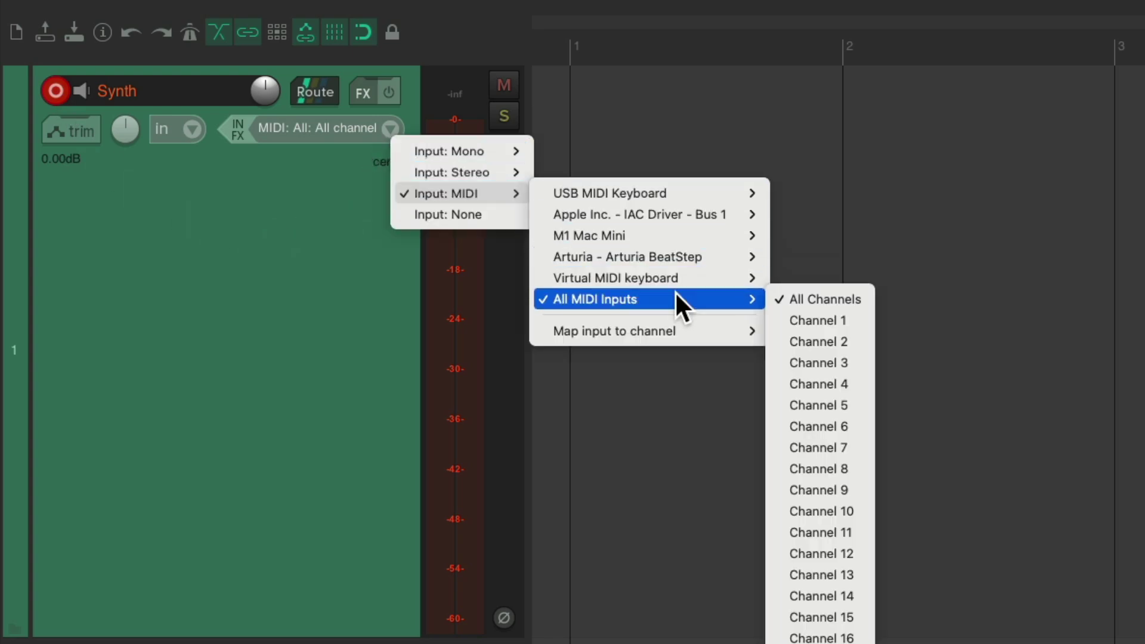
pyautogui.click(793, 297)
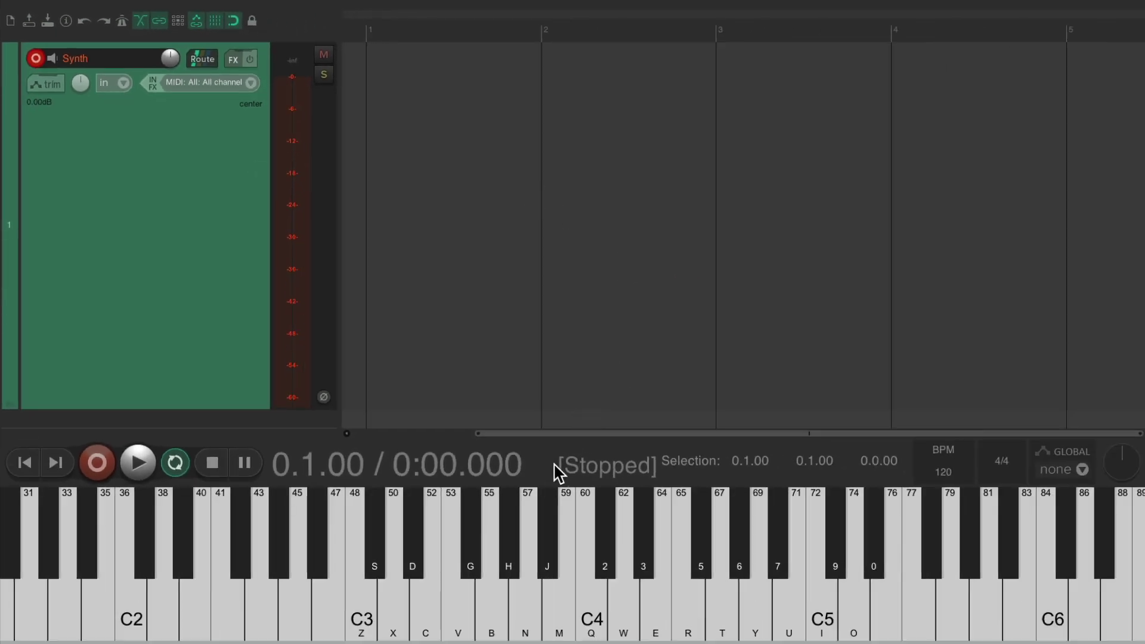
pyautogui.press('q')
pyautogui.press('w')
pyautogui.press('e')
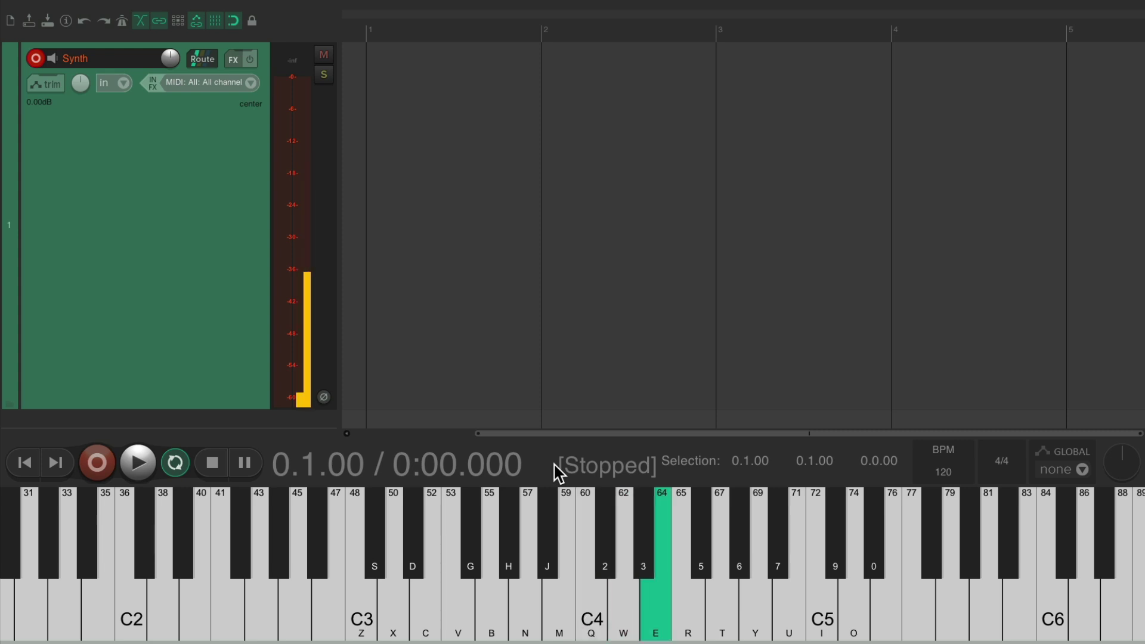
pyautogui.press('r')
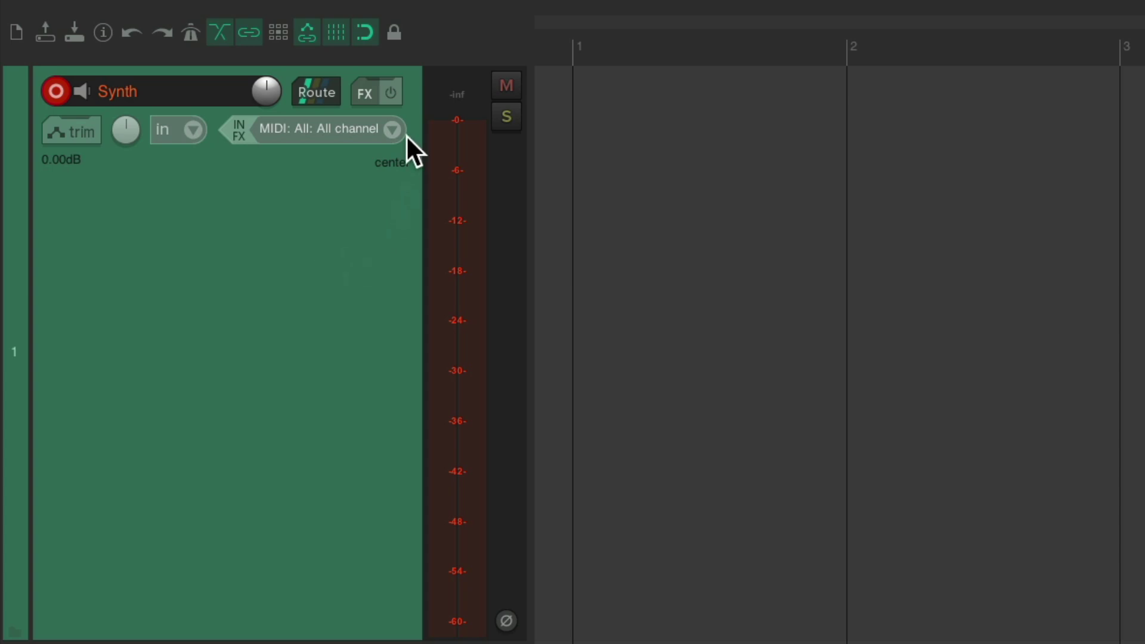
# Filter the FX list for 'tal' and add VST3i: TAL-NoiseMaker to the Synth track
pyautogui.click(365, 96)
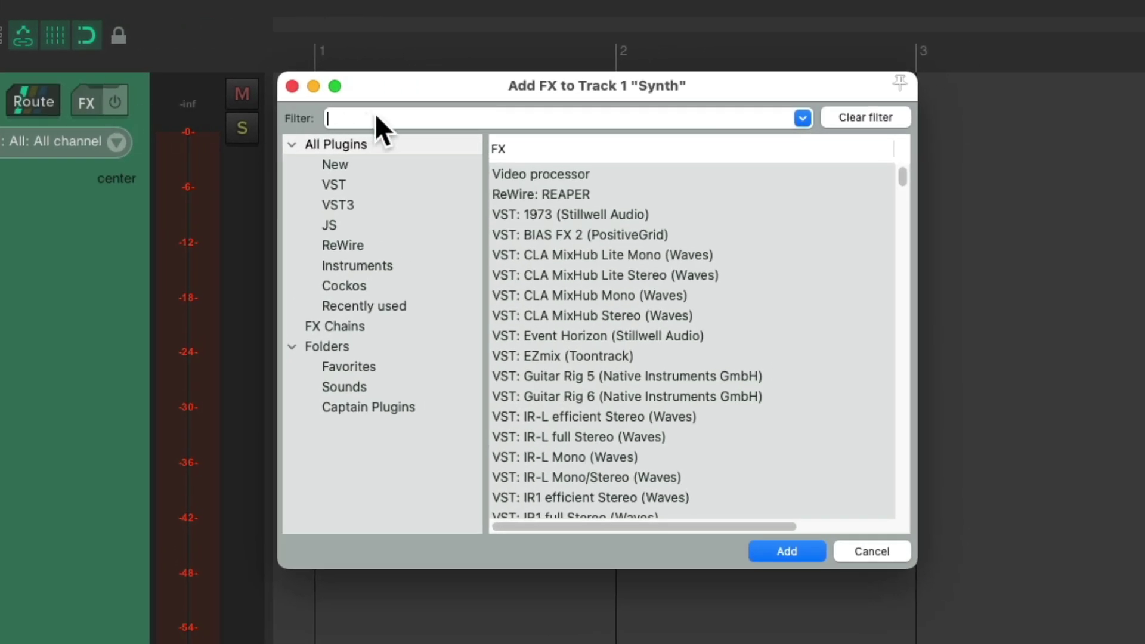
pyautogui.write('tal')
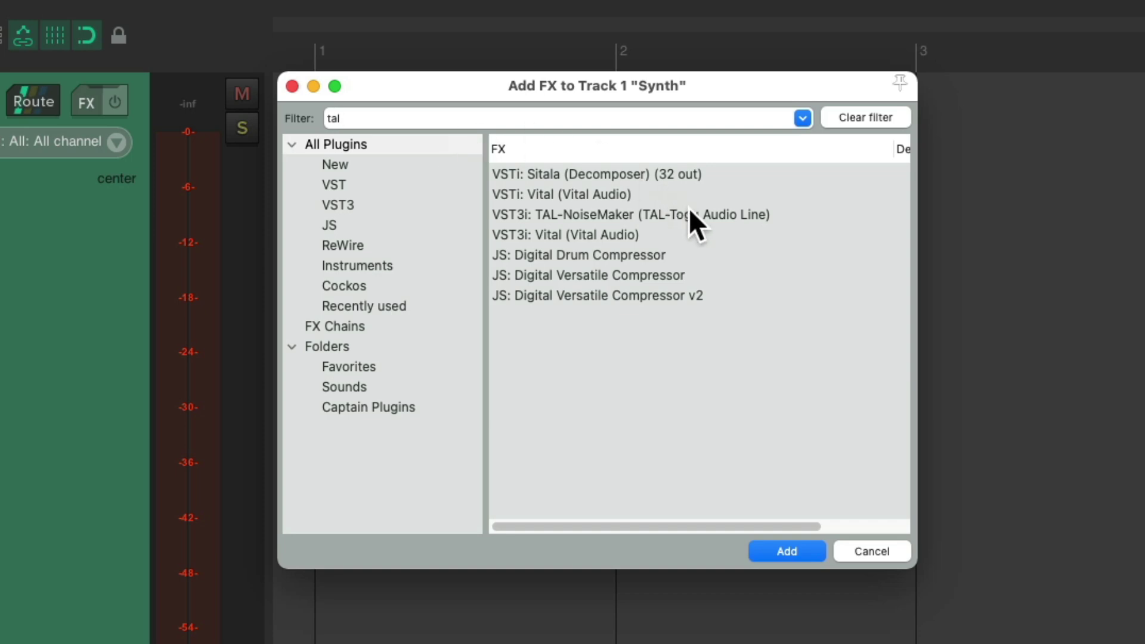
pyautogui.click(692, 215)
pyautogui.doubleClick(680, 219)
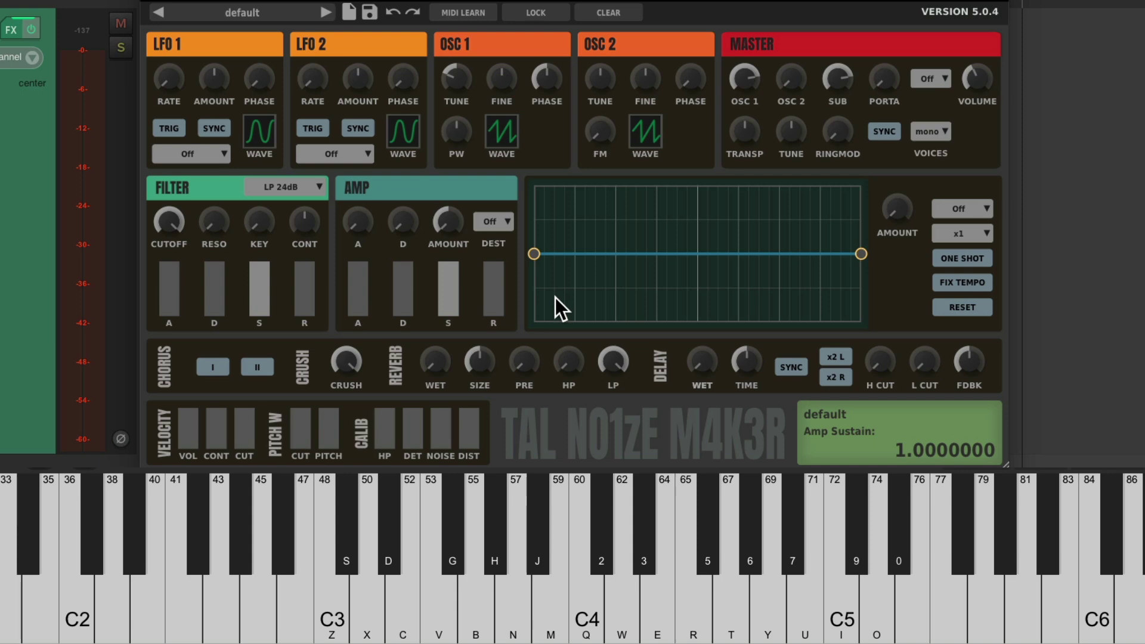
# Load the FX Alien Storm TAL factory preset and play C4, D4, E4
pyautogui.click(296, 19)
pyautogui.moveTo(288, 68)
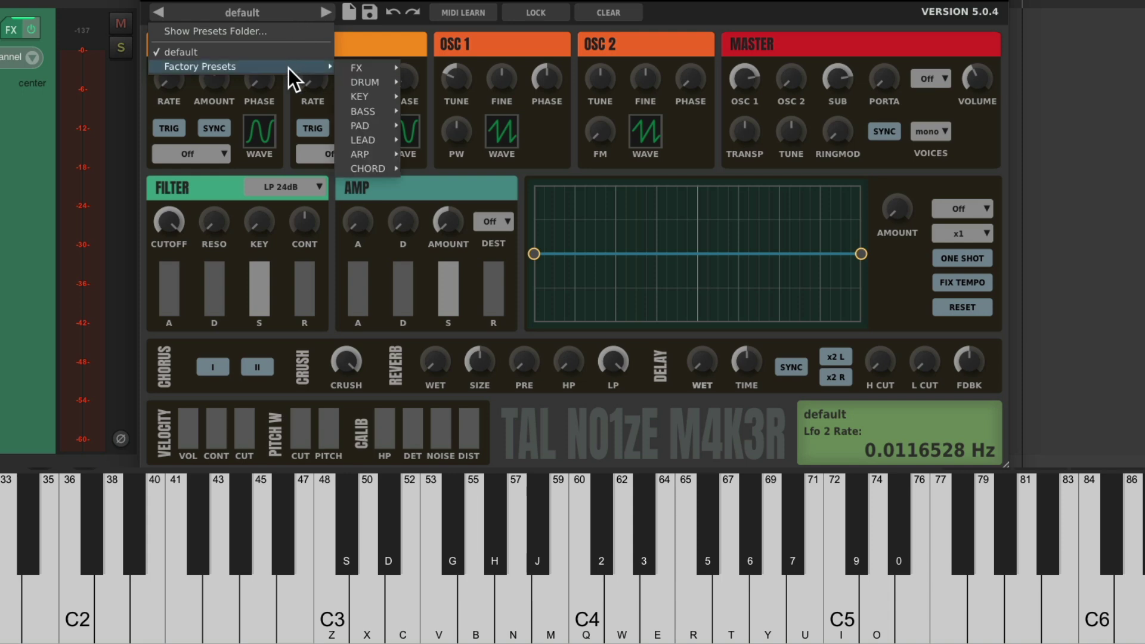
pyautogui.moveTo(372, 66)
pyautogui.click(455, 61)
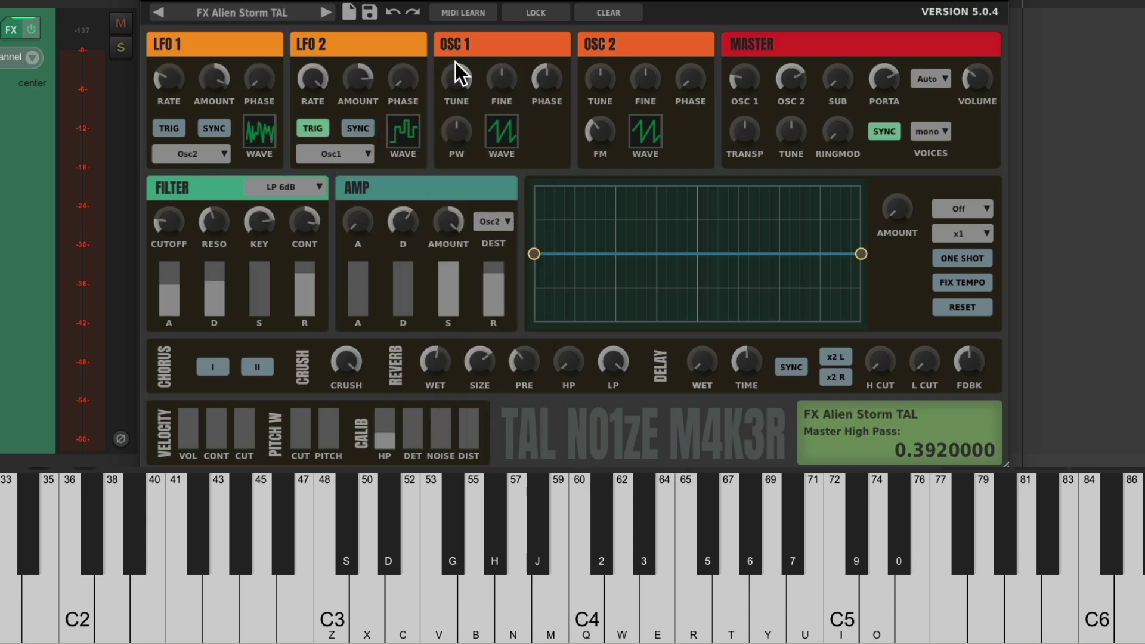
pyautogui.press('q')
pyautogui.press('w')
pyautogui.press('e')
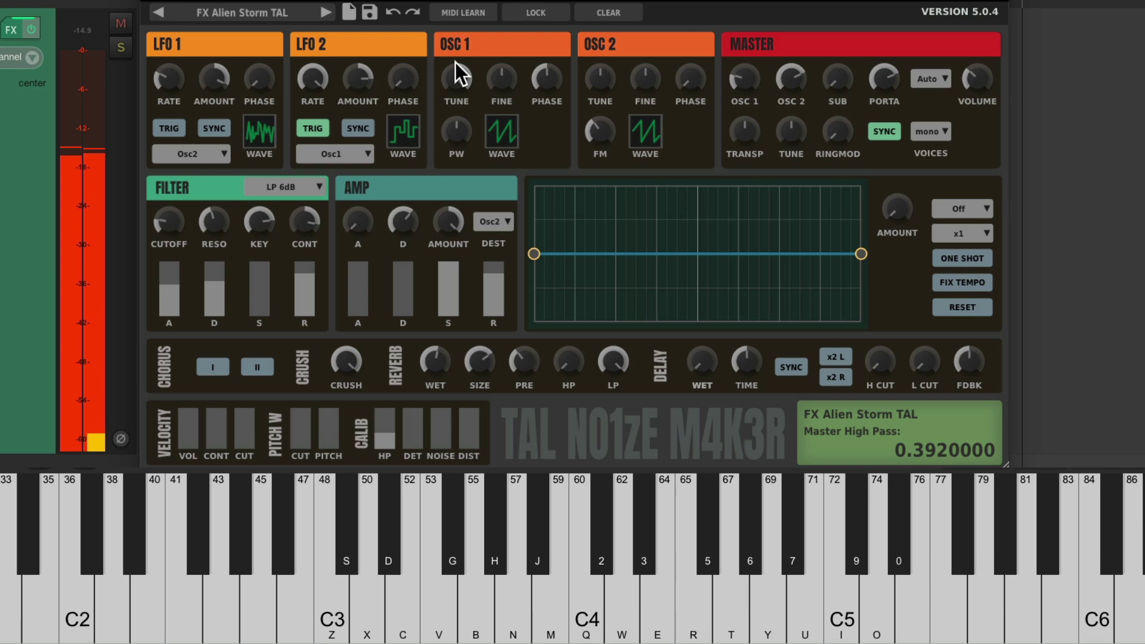
# Step to FX Another World TAL and FX Bit Shuffla TAL, playing notes on each
pyautogui.click(325, 11)
pyautogui.press('q')
pyautogui.press('w')
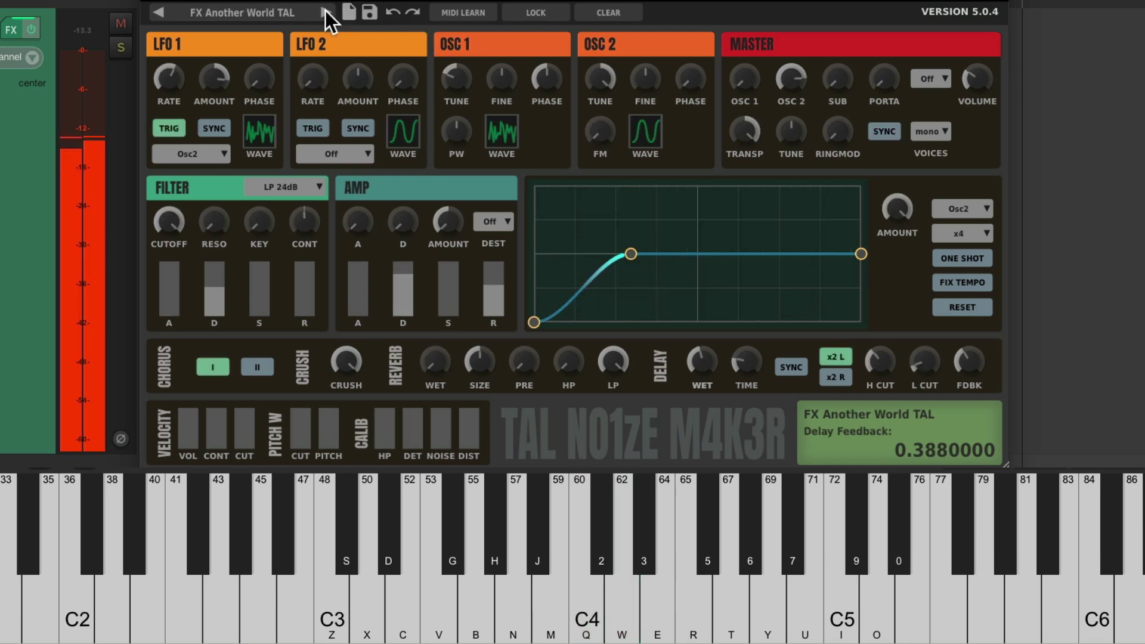
pyautogui.press('e')
pyautogui.click(324, 11)
pyautogui.press('q')
pyautogui.press('w')
pyautogui.press('e')
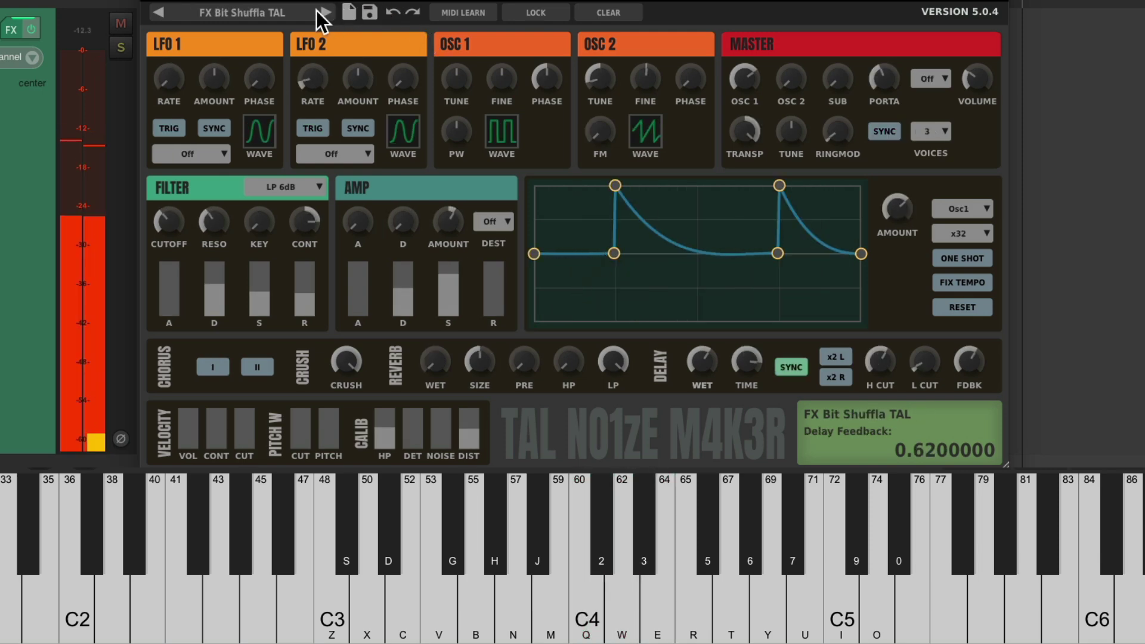
# Load the DR 8bit Kick FN drum preset and play C4, D4, E4
pyautogui.click(293, 14)
pyautogui.moveTo(325, 66)
pyautogui.moveTo(365, 82)
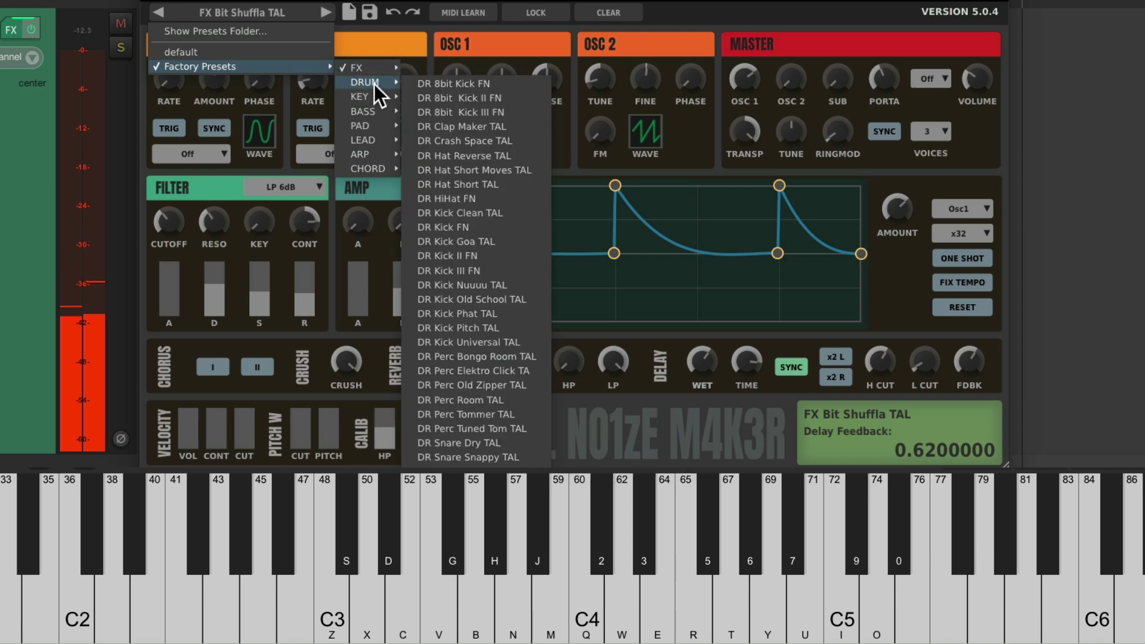
pyautogui.click(429, 84)
pyautogui.press('q')
pyautogui.press('w')
pyautogui.press('e')
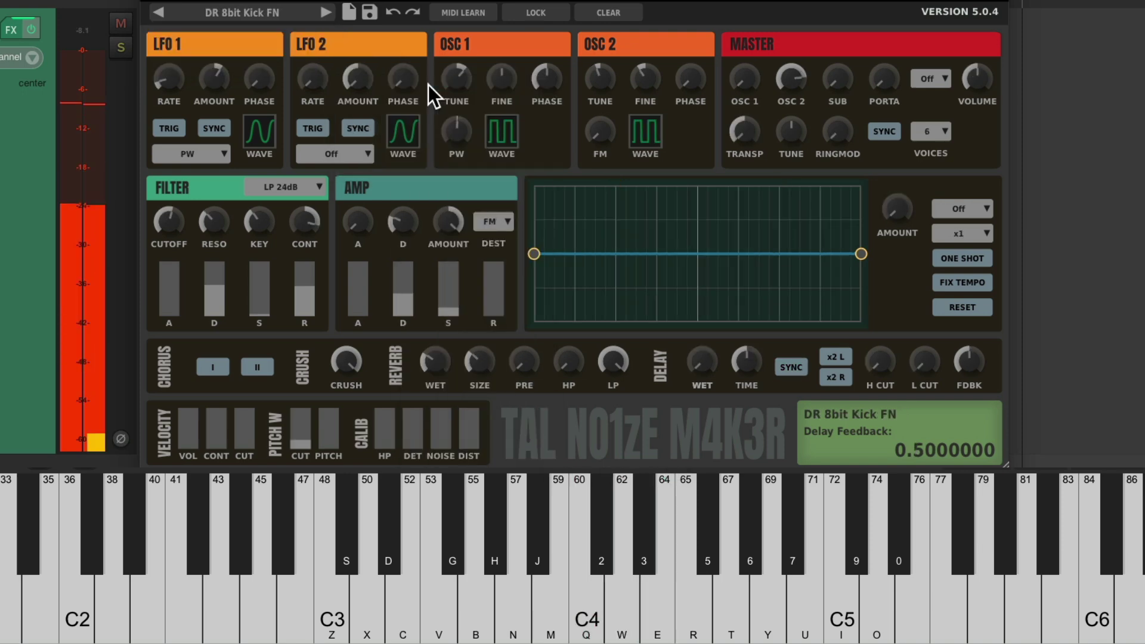
# Load the KB Big Synth FN keys preset and play C4 through F4
pyautogui.click(307, 14)
pyautogui.moveTo(322, 67)
pyautogui.moveTo(375, 96)
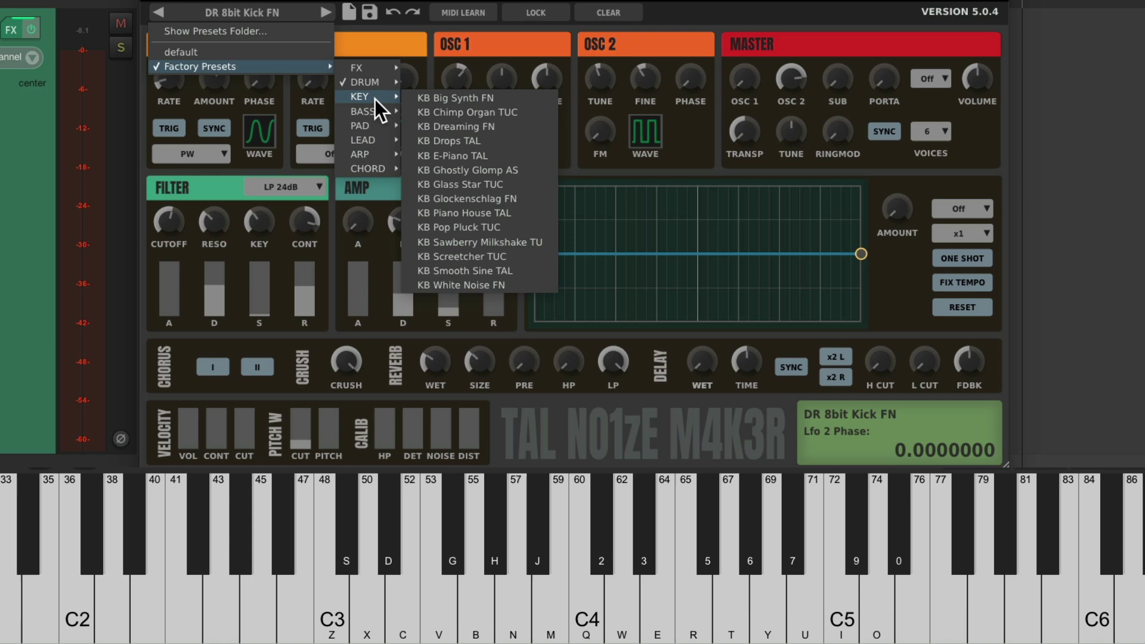
pyautogui.click(420, 97)
pyautogui.press('q')
pyautogui.press('w')
pyautogui.press('e')
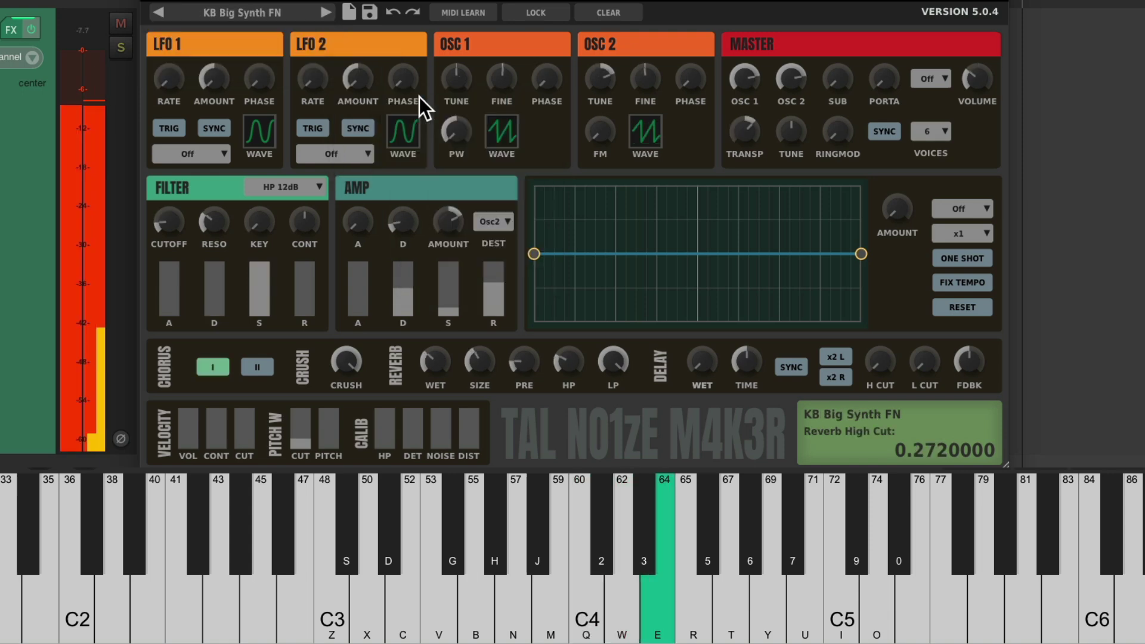
pyautogui.press('r')
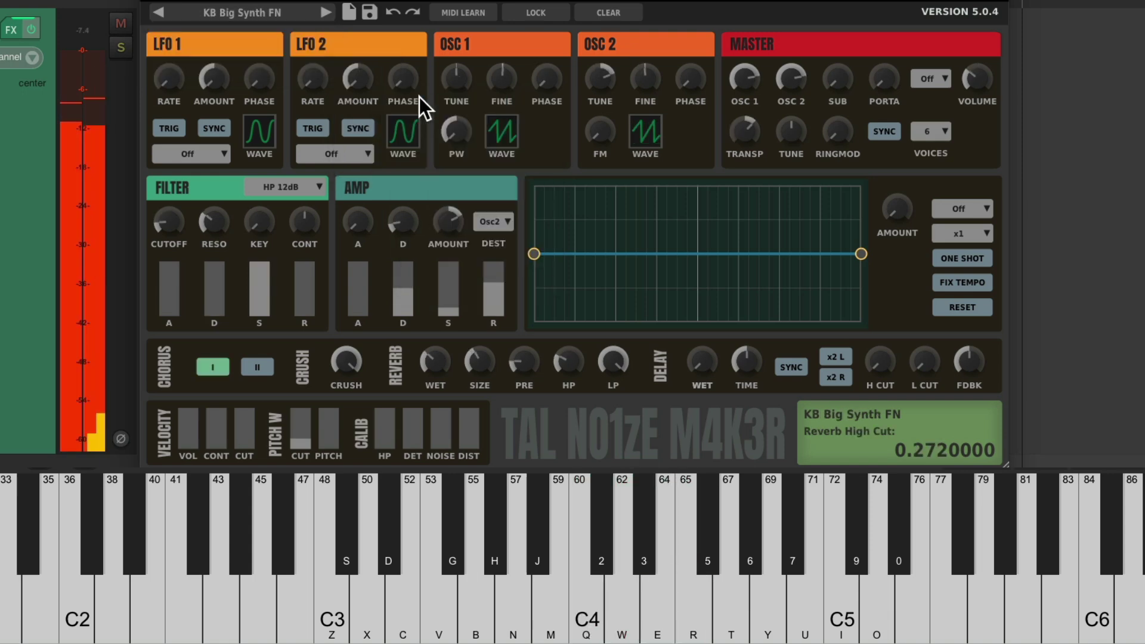
# Step through KB Chimp Organ TUC, KB Dreaming FN and KB Drops TAL, auditioning each
pyautogui.click(327, 12)
pyautogui.press('q')
pyautogui.press('w')
pyautogui.press('e')
pyautogui.click(327, 11)
pyautogui.press('q')
pyautogui.press('w')
pyautogui.press('e')
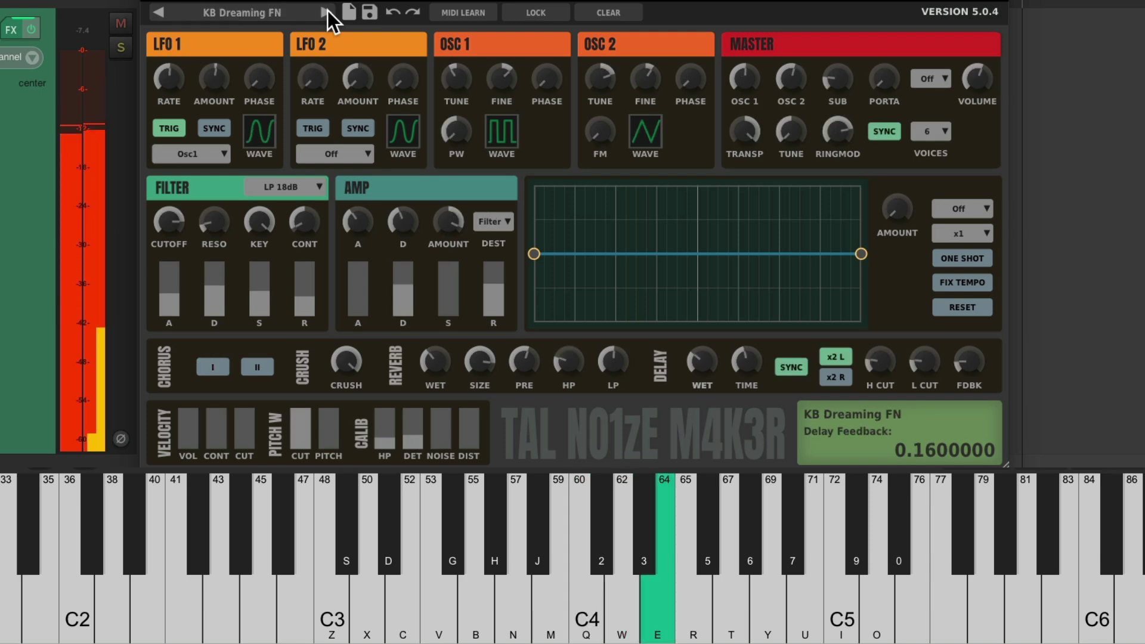
pyautogui.click(328, 11)
pyautogui.press('q')
pyautogui.press('w')
pyautogui.press('e')
# Load the BS Big Starter TAL bass preset and play C4, D4, E4
pyautogui.click(273, 10)
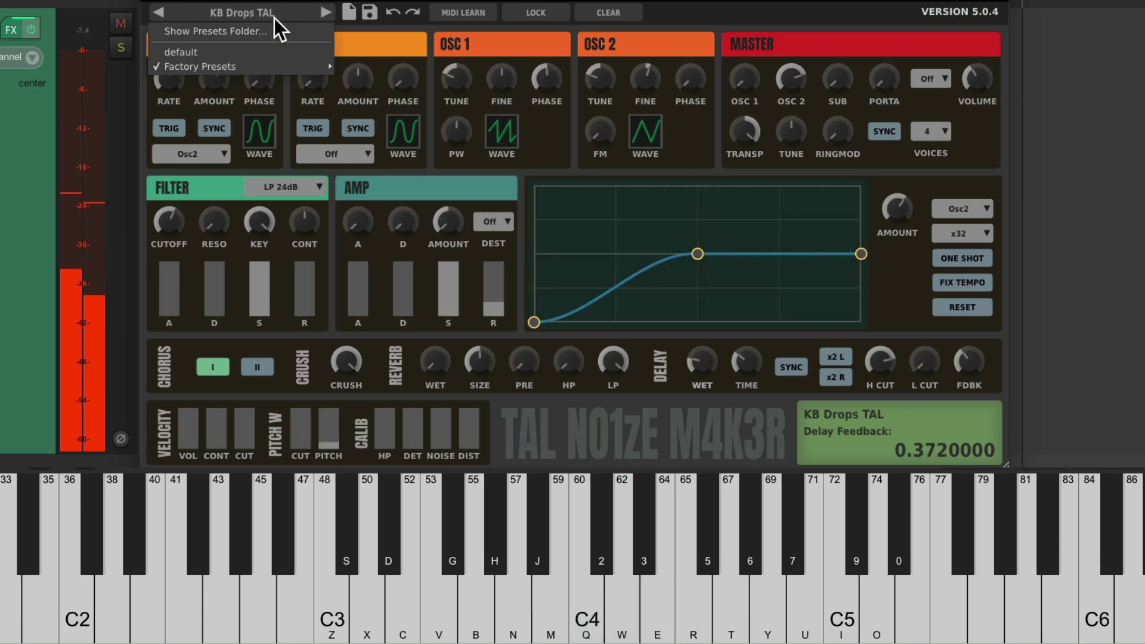
pyautogui.moveTo(325, 66)
pyautogui.moveTo(367, 112)
pyautogui.click(460, 79)
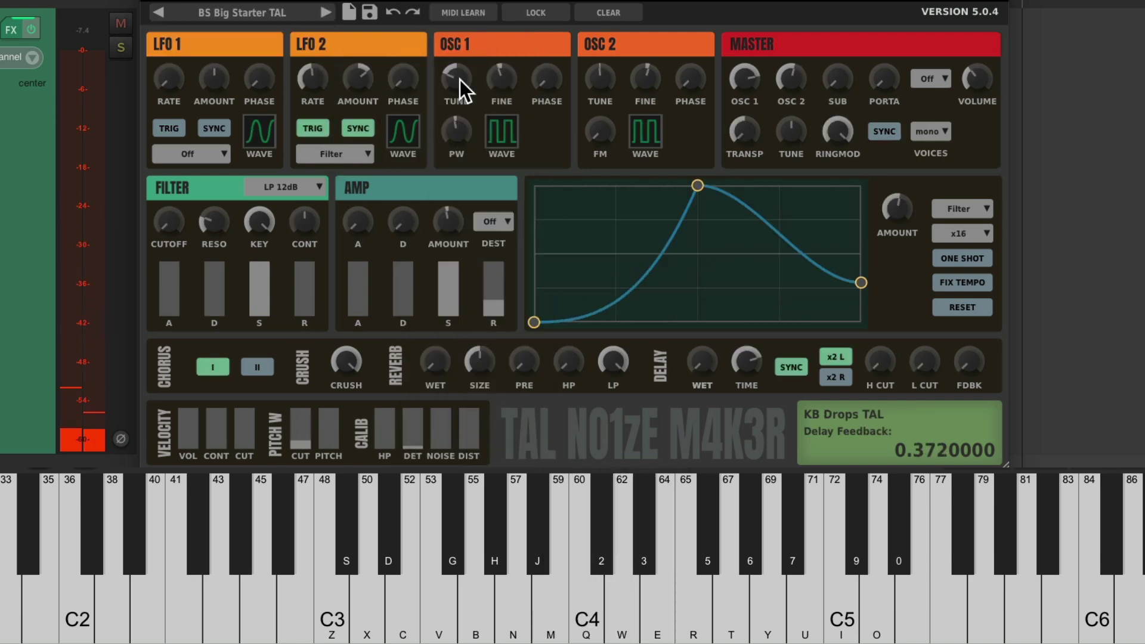
pyautogui.press('q')
pyautogui.press('w')
pyautogui.press('e')
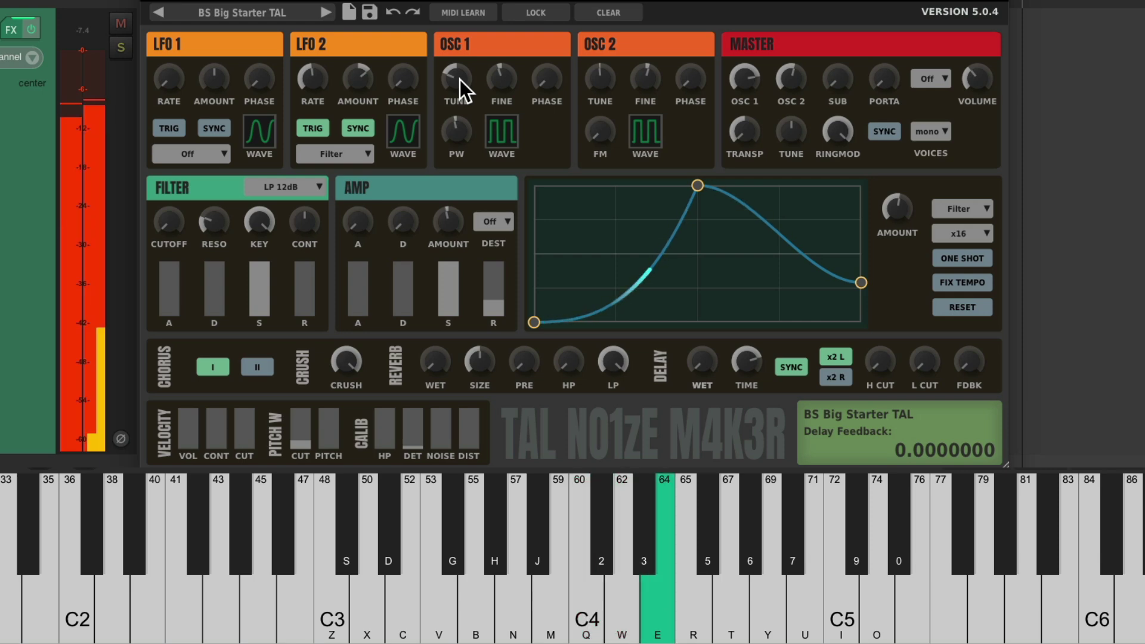
# Step to BS C64 Octavebass FN and BS Clean Flat Bass TAL, auditioning each
pyautogui.click(328, 15)
pyautogui.press('q')
pyautogui.press('w')
pyautogui.press('e')
pyautogui.click(327, 14)
pyautogui.press('q')
pyautogui.press('w')
pyautogui.press('e')
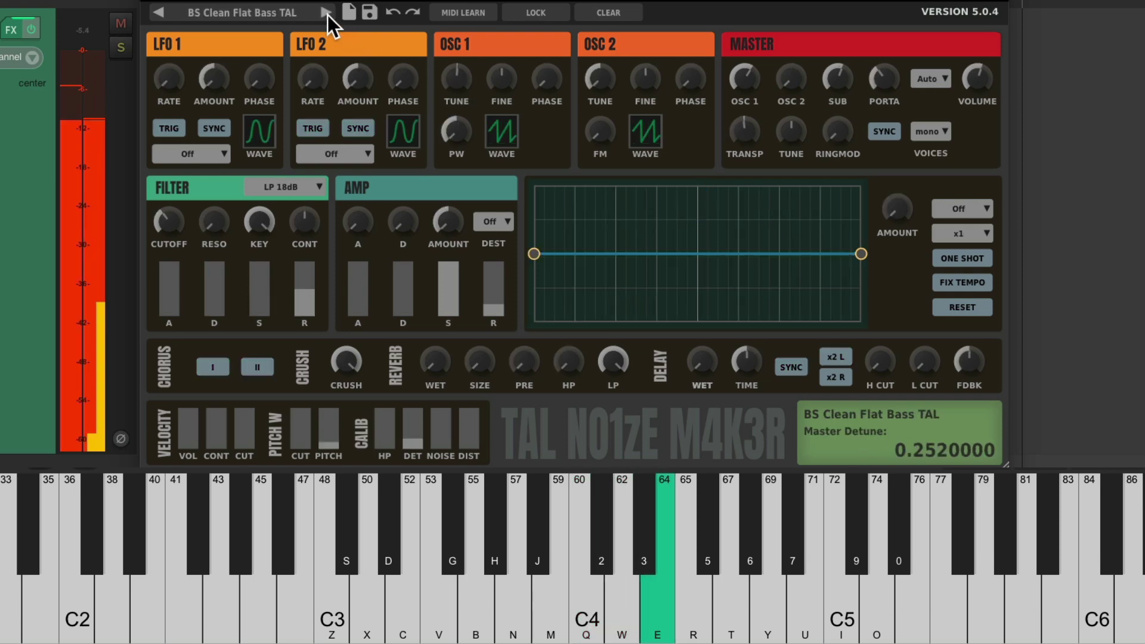
# Load the ARP 2050 Punk TAL preset and play a couple of notes
pyautogui.click(276, 14)
pyautogui.moveTo(314, 65)
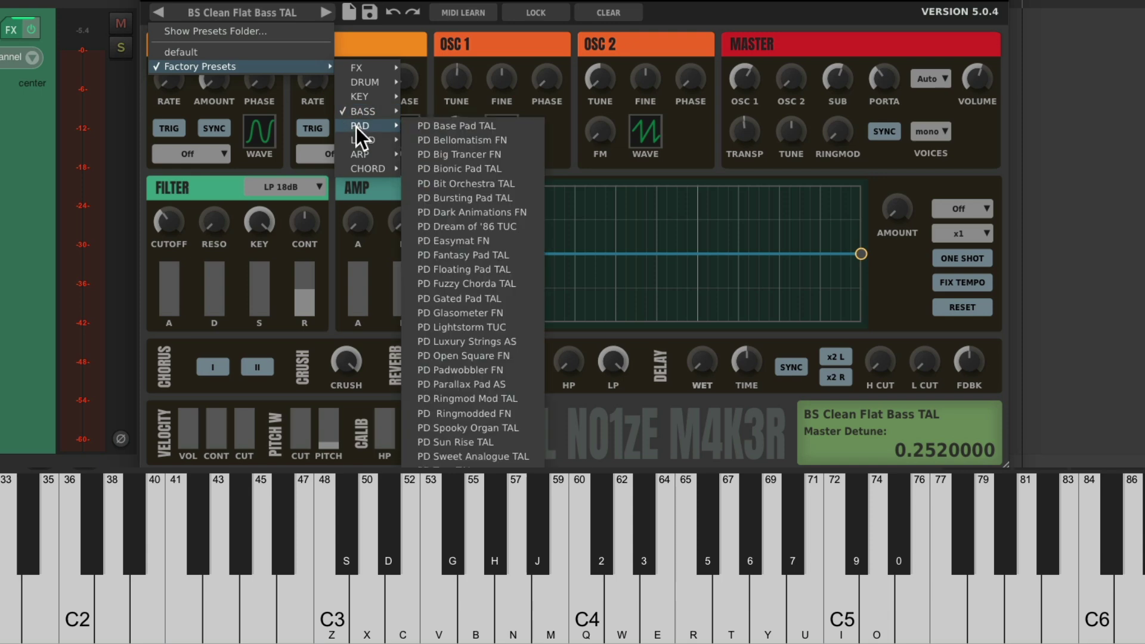
pyautogui.moveTo(348, 141)
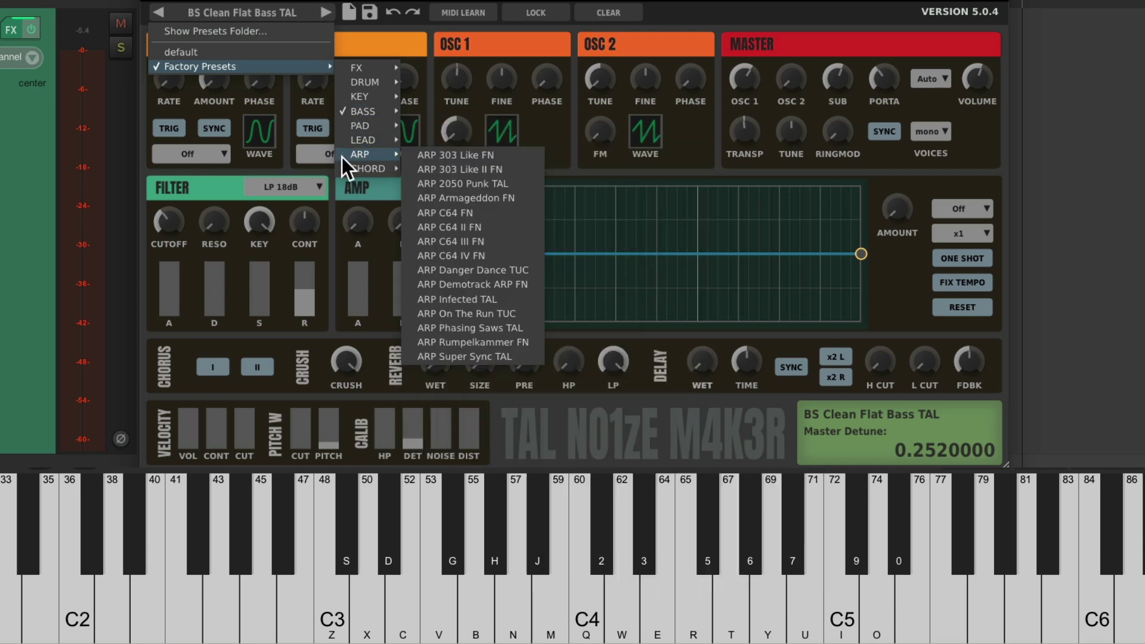
pyautogui.click(449, 182)
pyautogui.press('q')
pyautogui.press('w')
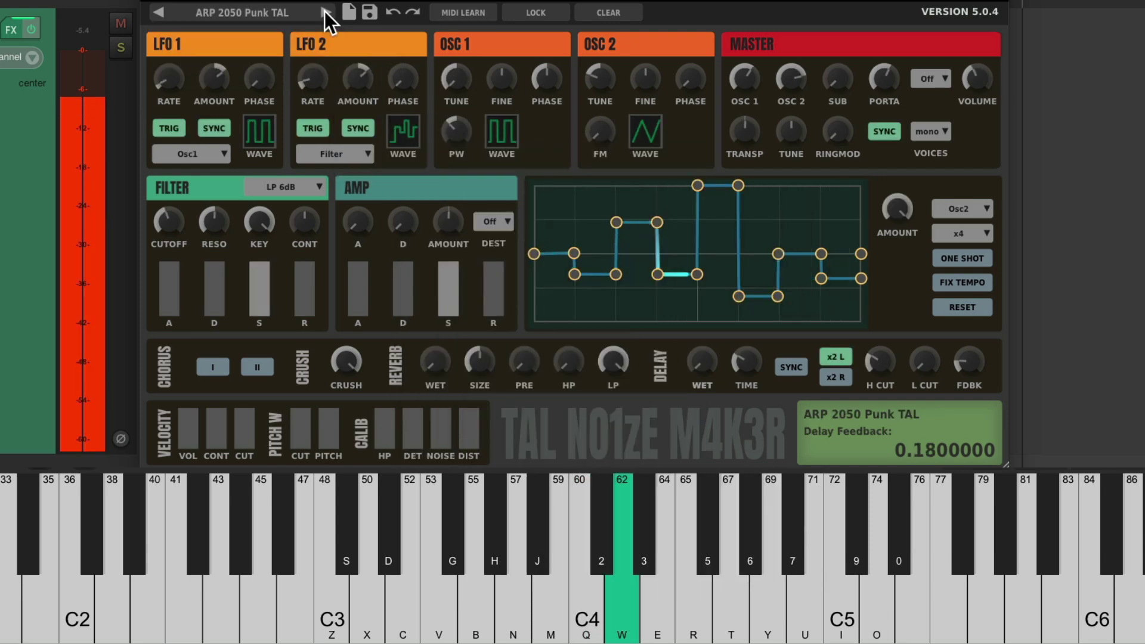
# Load the CD Universal FN preset and play C4, D4, E4
pyautogui.click(292, 12)
pyautogui.moveTo(310, 67)
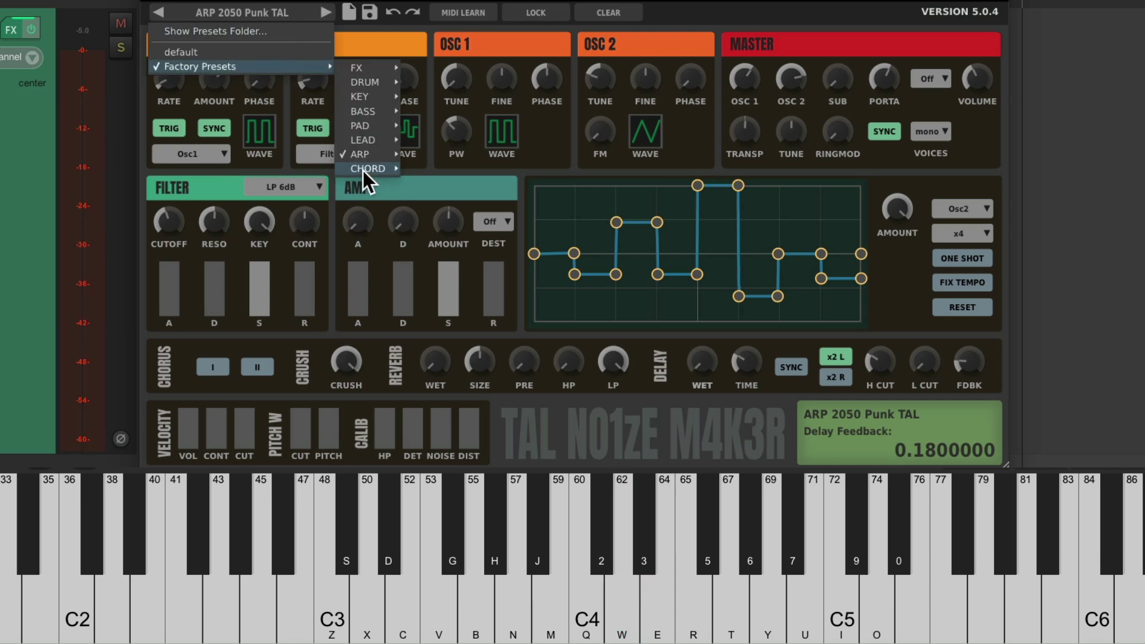
pyautogui.moveTo(363, 171)
pyautogui.click(429, 169)
pyautogui.press('q')
pyautogui.press('w')
pyautogui.press('e')
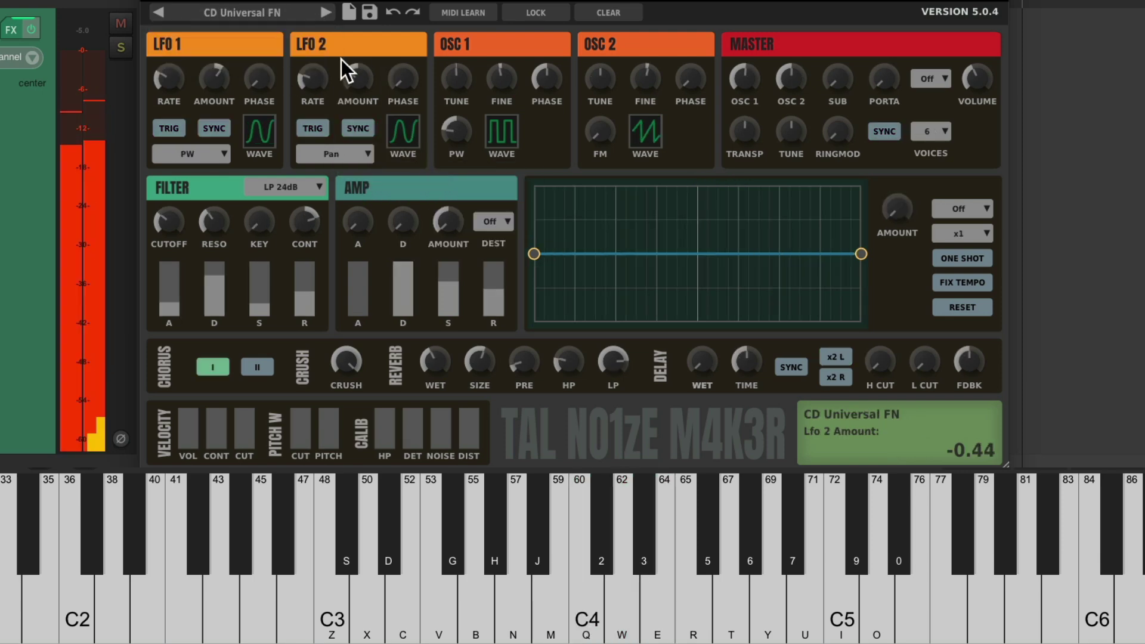
# Step to CH Chordionator IV FN and play its chords twice
pyautogui.click(329, 14)
pyautogui.press('q')
pyautogui.press('w')
pyautogui.press('e')
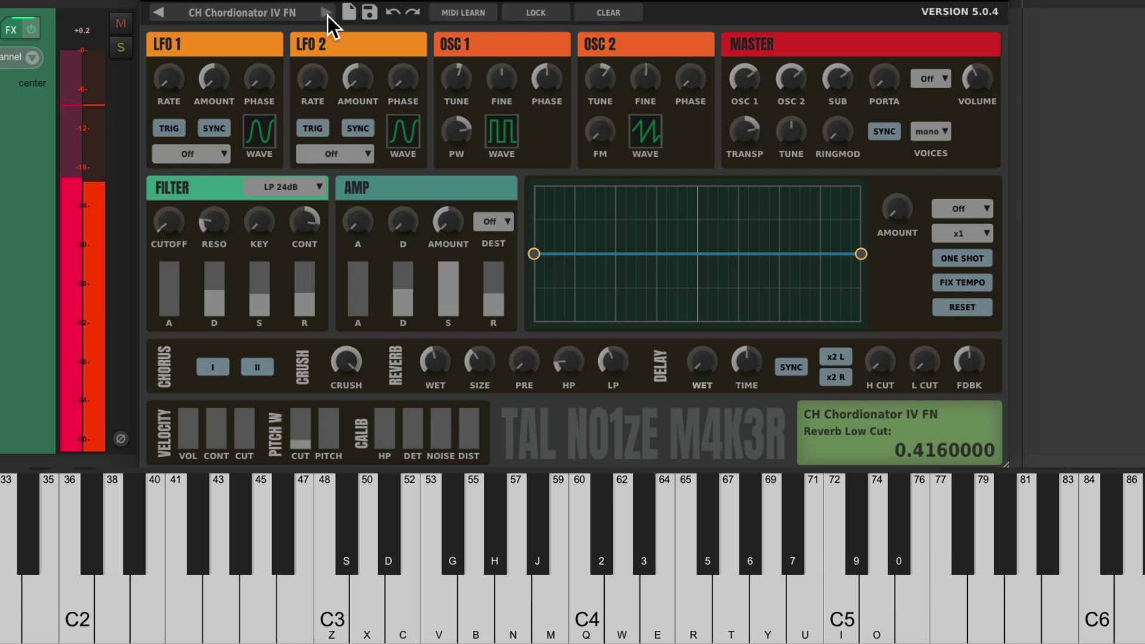
pyautogui.press('q')
pyautogui.press('w')
pyautogui.press('e')
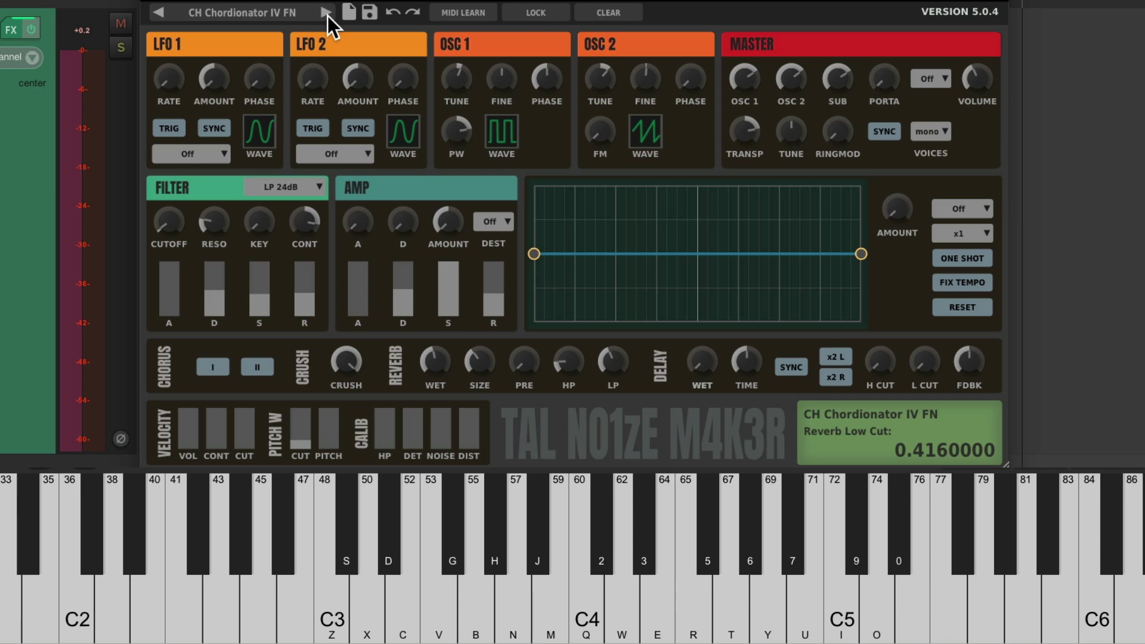
# Reload the default preset, turn MASTER OSC 1 volume to 0, and play test notes
pyautogui.click(277, 18)
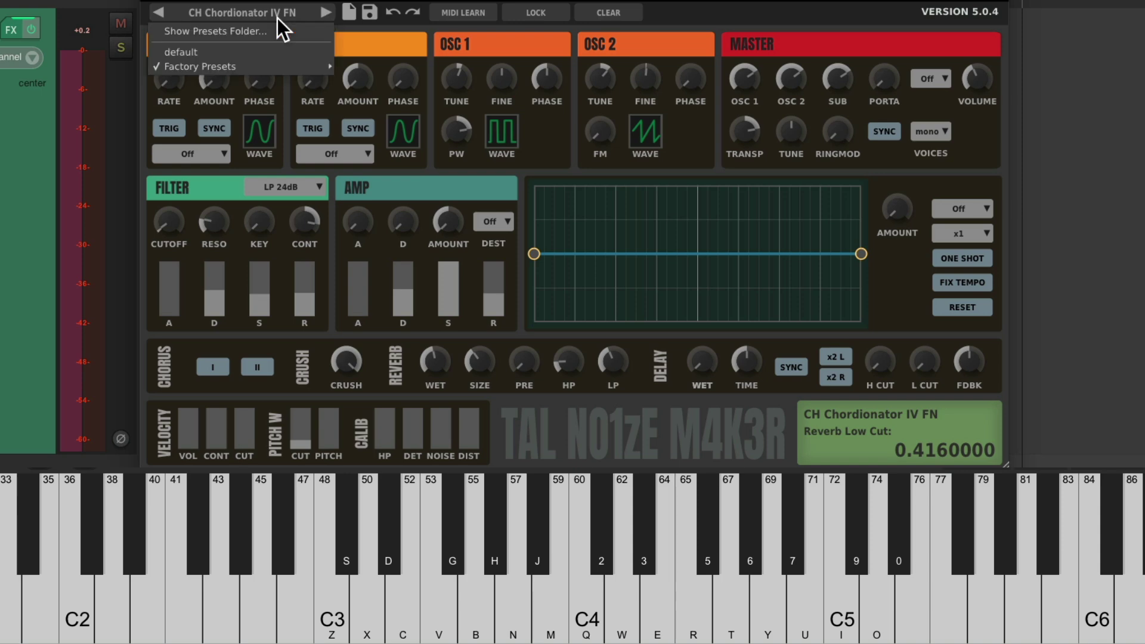
pyautogui.click(278, 52)
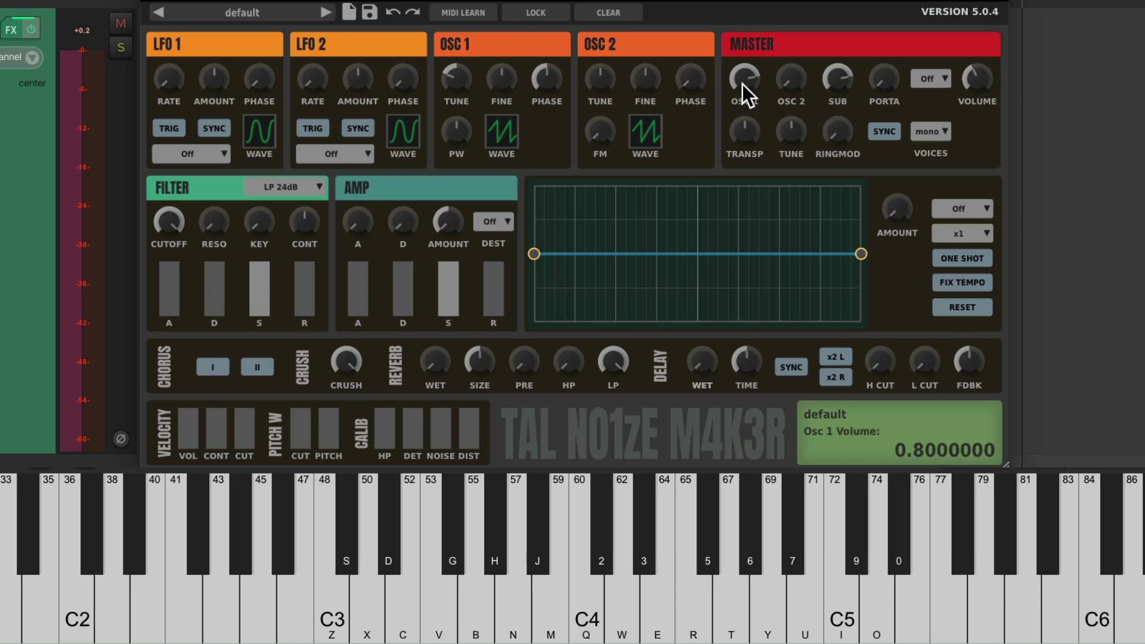
pyautogui.moveTo(742, 85); pyautogui.dragTo(719, 276)
pyautogui.press('q')
pyautogui.press('w')
pyautogui.press('e')
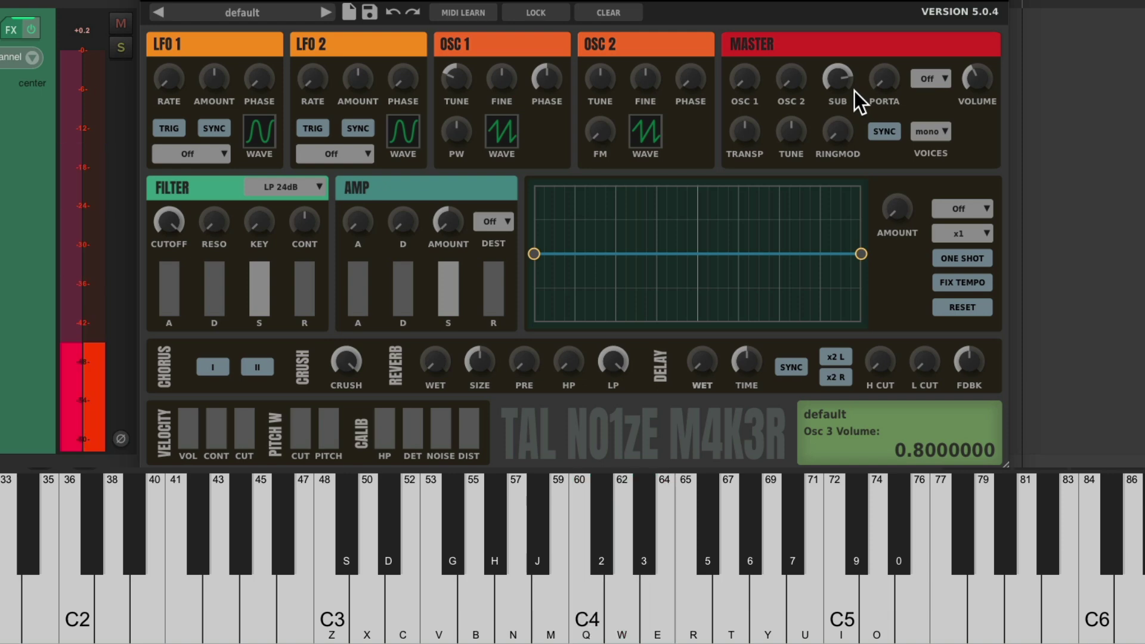
# Audition an octave lower, return the octave, and turn the SUB oscillator volume to 0
pyautogui.press('Left')
pyautogui.press('q')
pyautogui.press('w')
pyautogui.press('e')
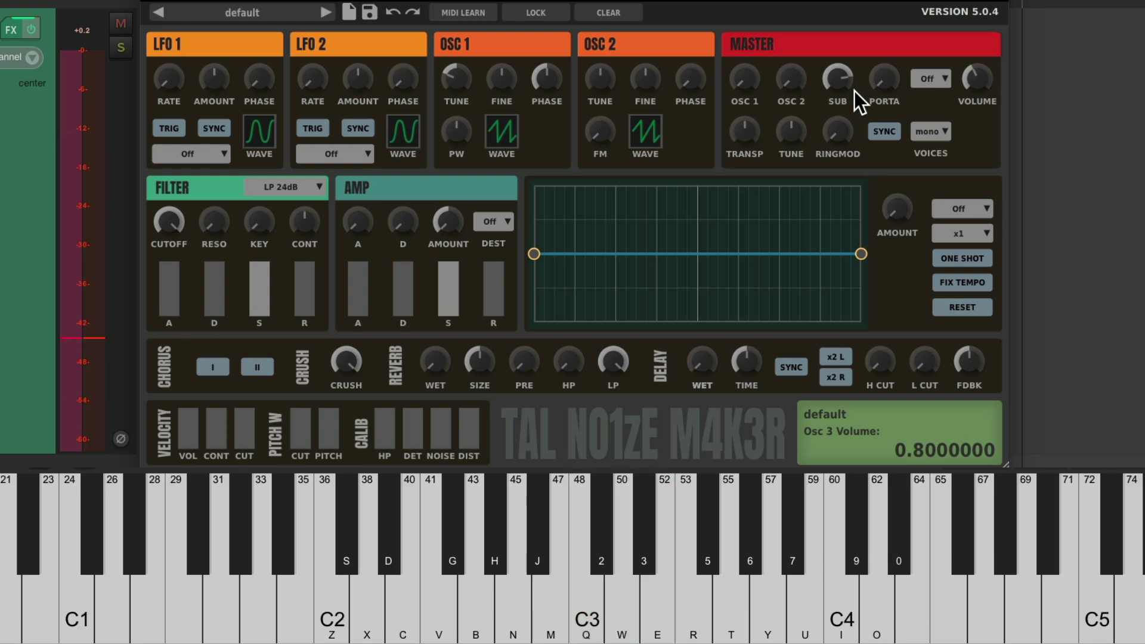
pyautogui.press('q')
pyautogui.press('w')
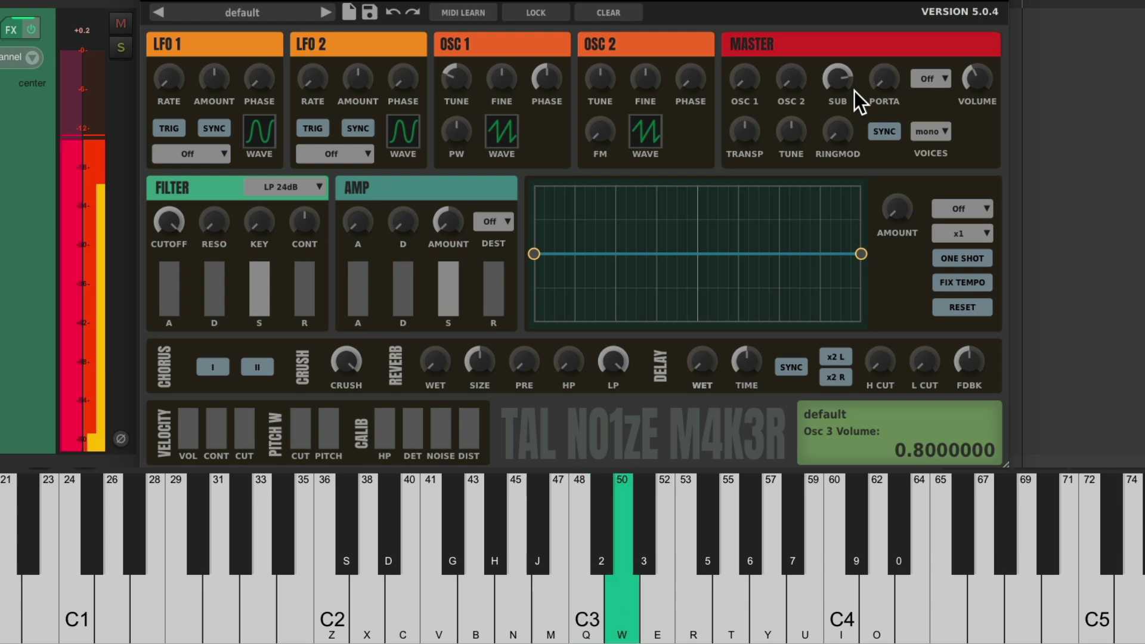
pyautogui.press('e')
pyautogui.press('Right')
pyautogui.moveTo(842, 82); pyautogui.dragTo(819, 299)
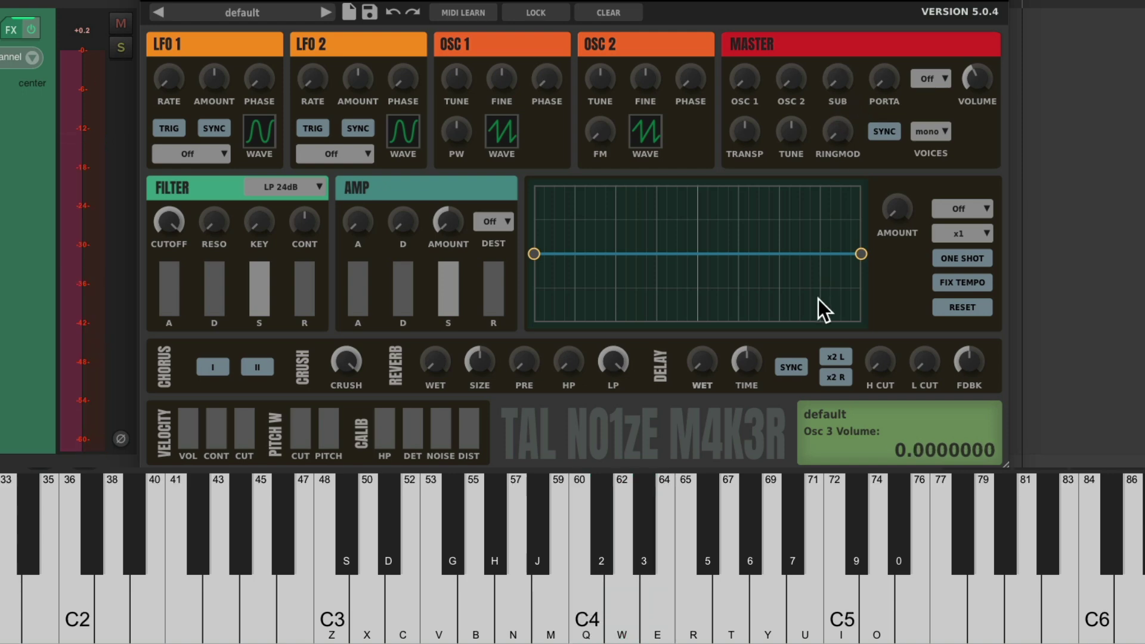
# Reset oscillator 1 volume to 0.8 and play notes to hear it
pyautogui.click(749, 78)
pyautogui.press('q')
pyautogui.press('w')
pyautogui.press('e')
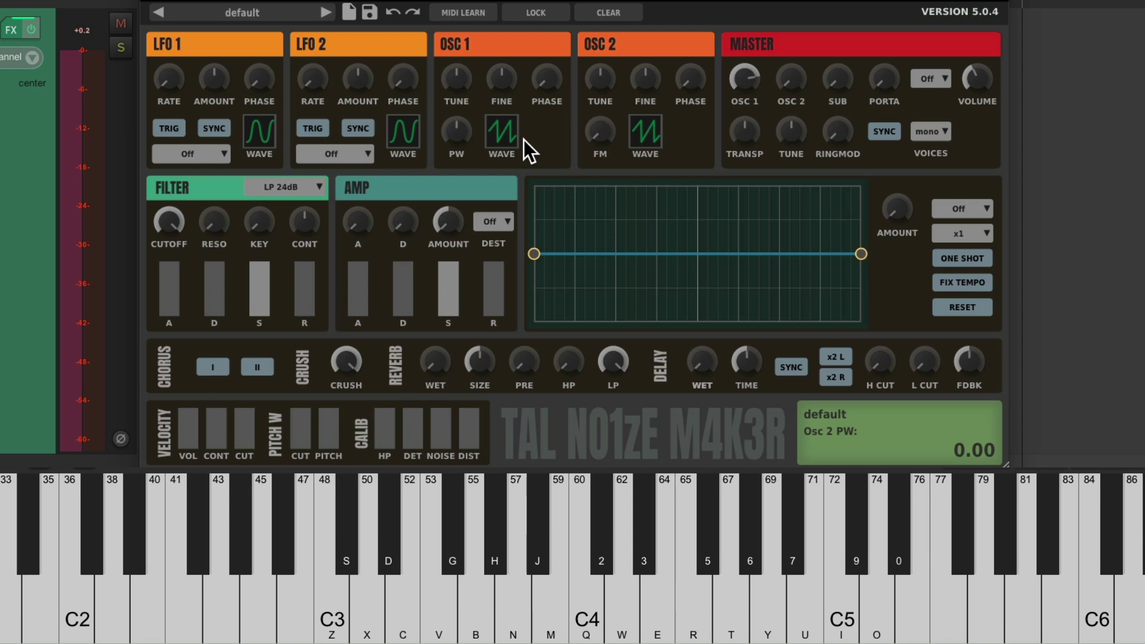
# Shift the keyboard down an octave and tune OSC 1 to -12 semitones while holding a note
pyautogui.press('Left')
pyautogui.press('w')
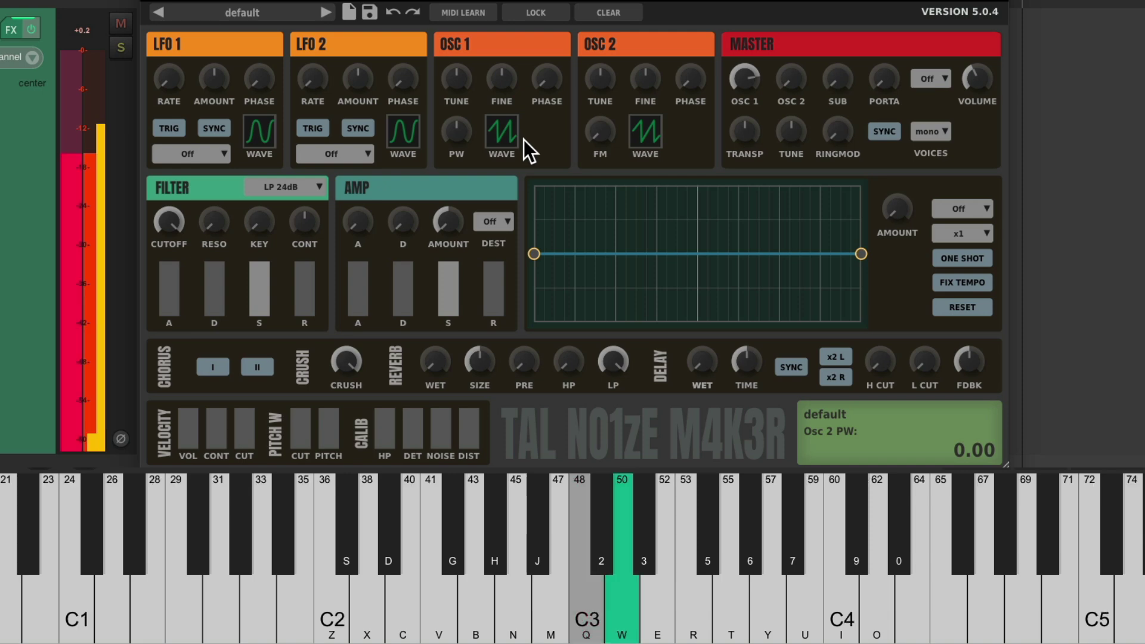
pyautogui.press('q')
pyautogui.press('w')
pyautogui.press('e')
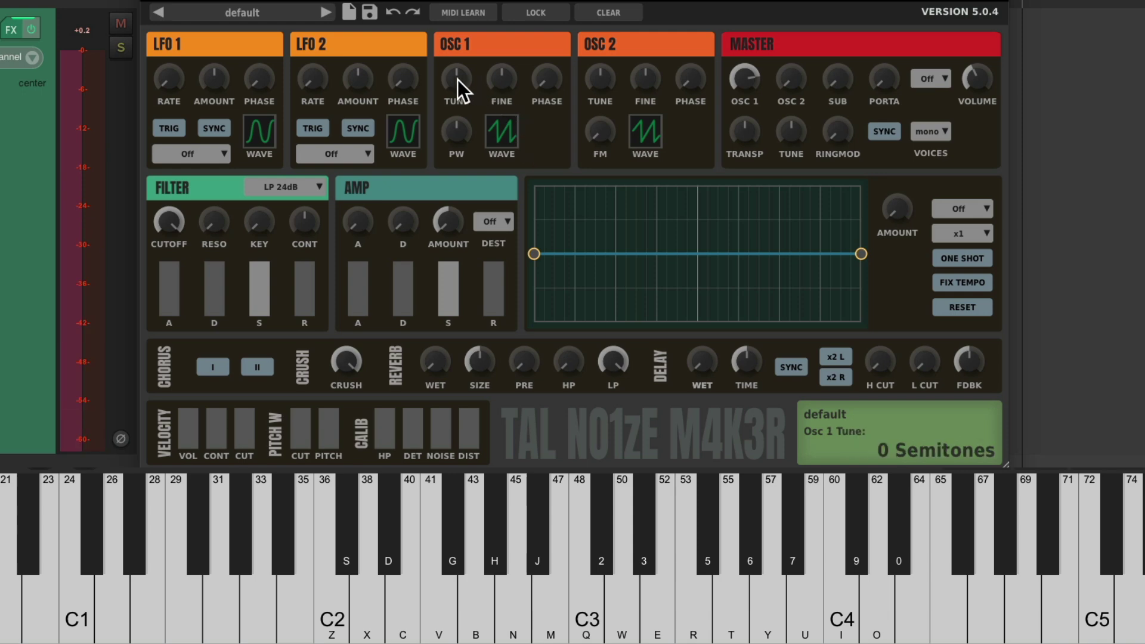
pyautogui.press('q')
pyautogui.moveTo(457, 80); pyautogui.dragTo(451, 122)
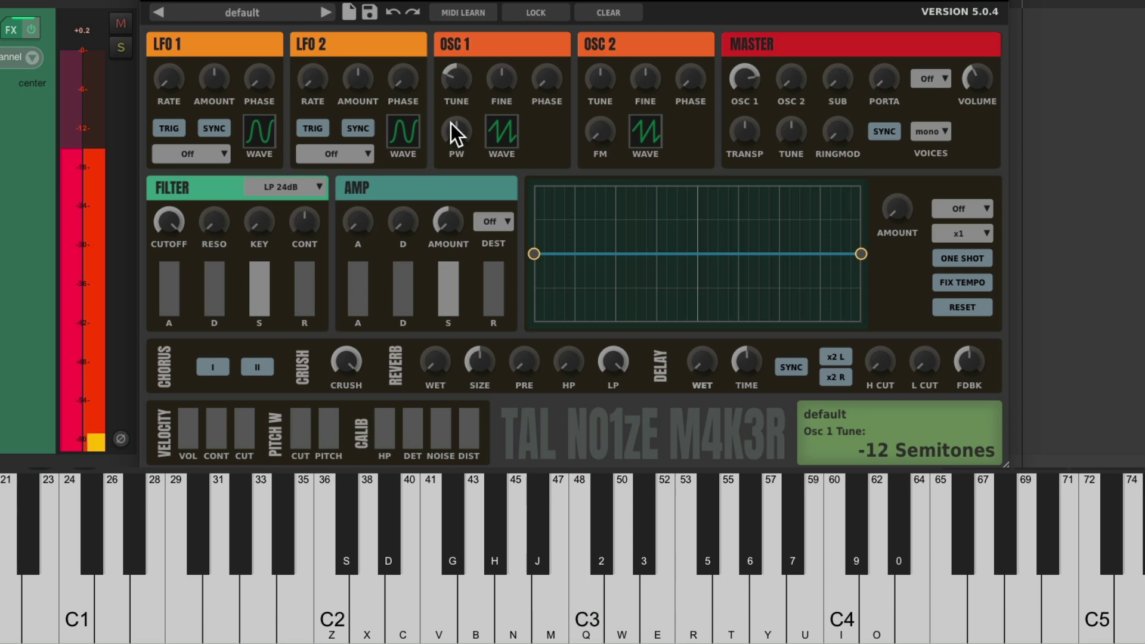
# Switch oscillator 1 to a square wave and audition it on the keyboard
pyautogui.press('e')
pyautogui.press('t')
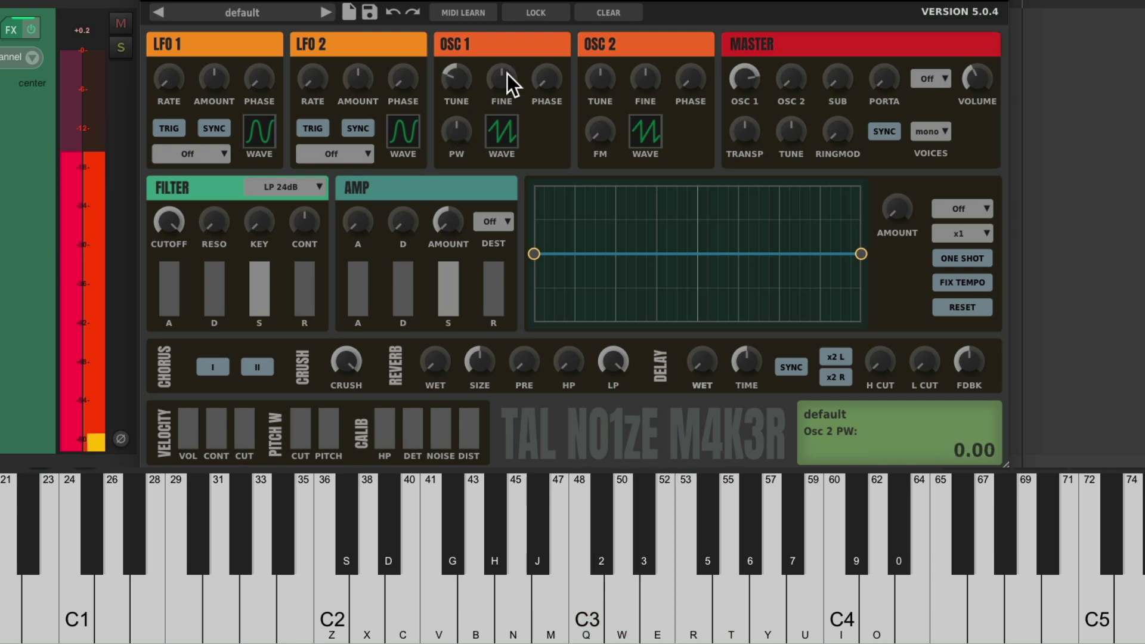
pyautogui.click(507, 129)
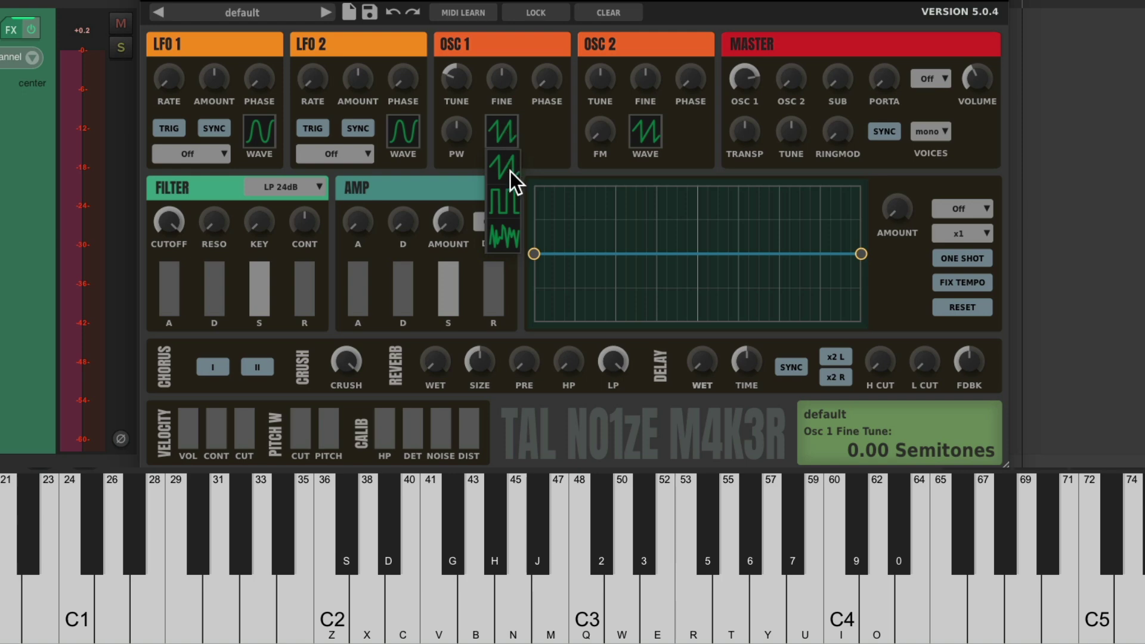
pyautogui.click(510, 198)
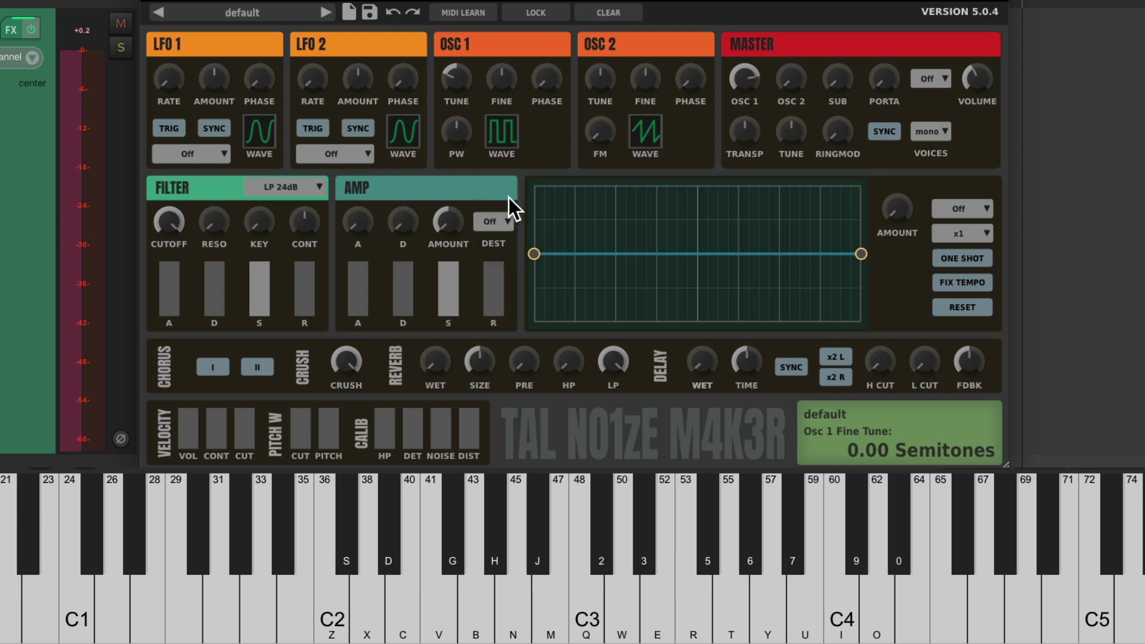
pyautogui.press('q')
pyautogui.press('w')
pyautogui.press('e')
pyautogui.press('r')
pyautogui.press('e')
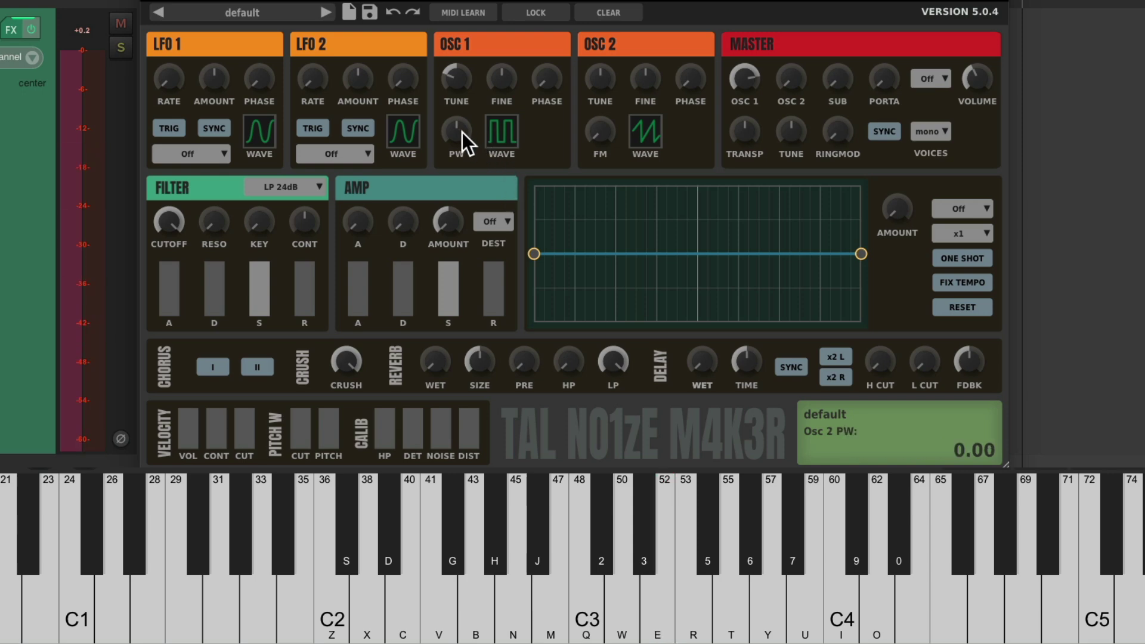
# Sweep oscillator 1's pulse width between about -0.63 and 0.29 while playing notes
pyautogui.press('q')
pyautogui.moveTo(463, 133); pyautogui.dragTo(448, 186)
pyautogui.press('q')
pyautogui.press('w')
pyautogui.press('e')
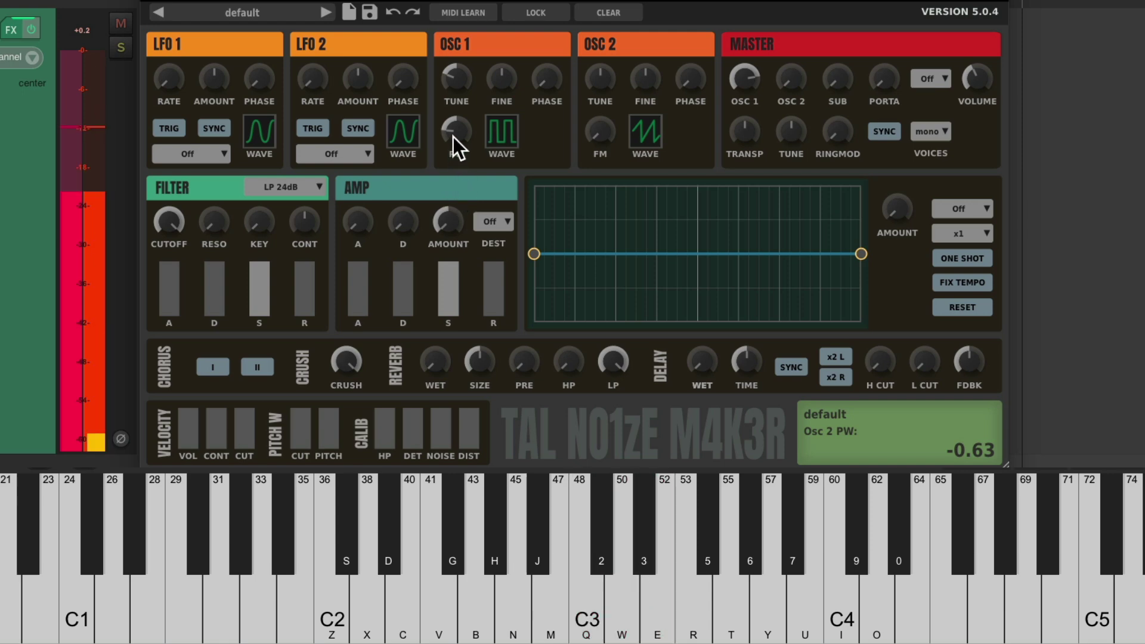
pyautogui.moveTo(454, 136); pyautogui.dragTo(471, 68)
pyautogui.press('q')
pyautogui.moveTo(462, 134); pyautogui.dragTo(452, 207)
pyautogui.press('e')
# Try oscillator 1 on the noise waveform, then reset its pulse width to 0.00
pyautogui.click(499, 136)
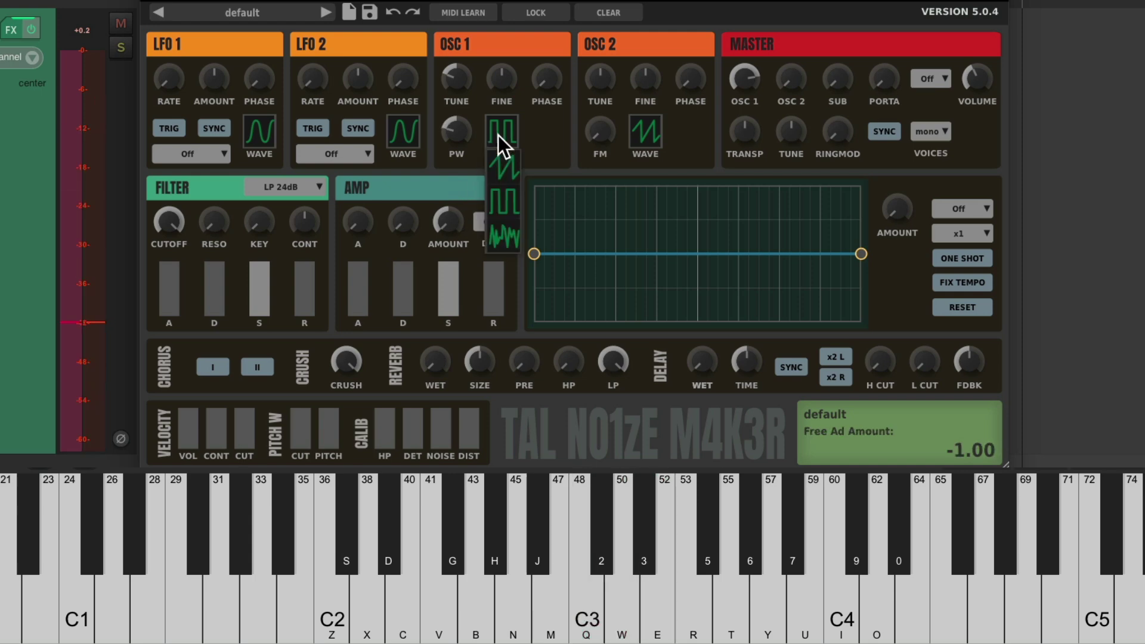
pyautogui.click(507, 241)
pyautogui.press('q')
pyautogui.press('e')
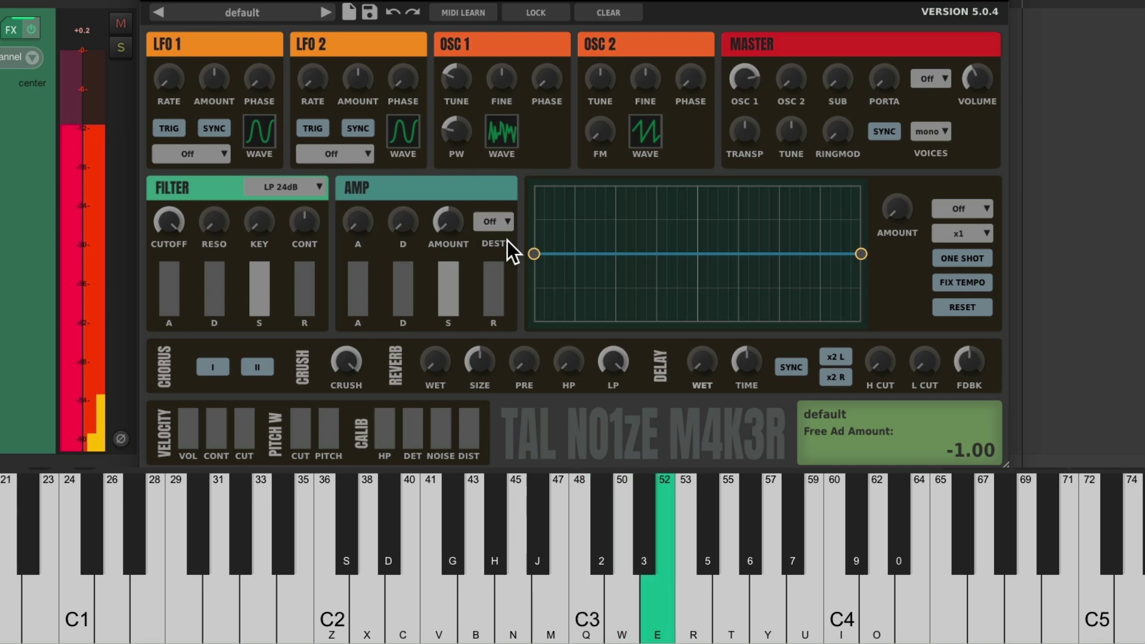
pyautogui.doubleClick(459, 136)
# Return oscillator 1 to a saw wave and reset its tuning to 0 semitones
pyautogui.click(504, 135)
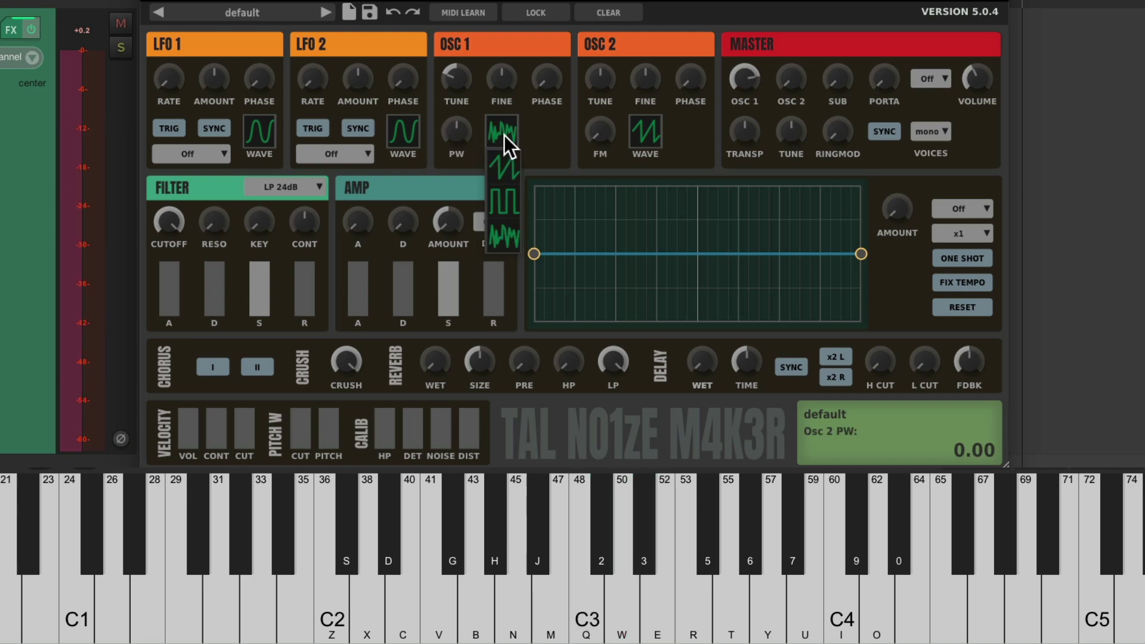
pyautogui.click(511, 168)
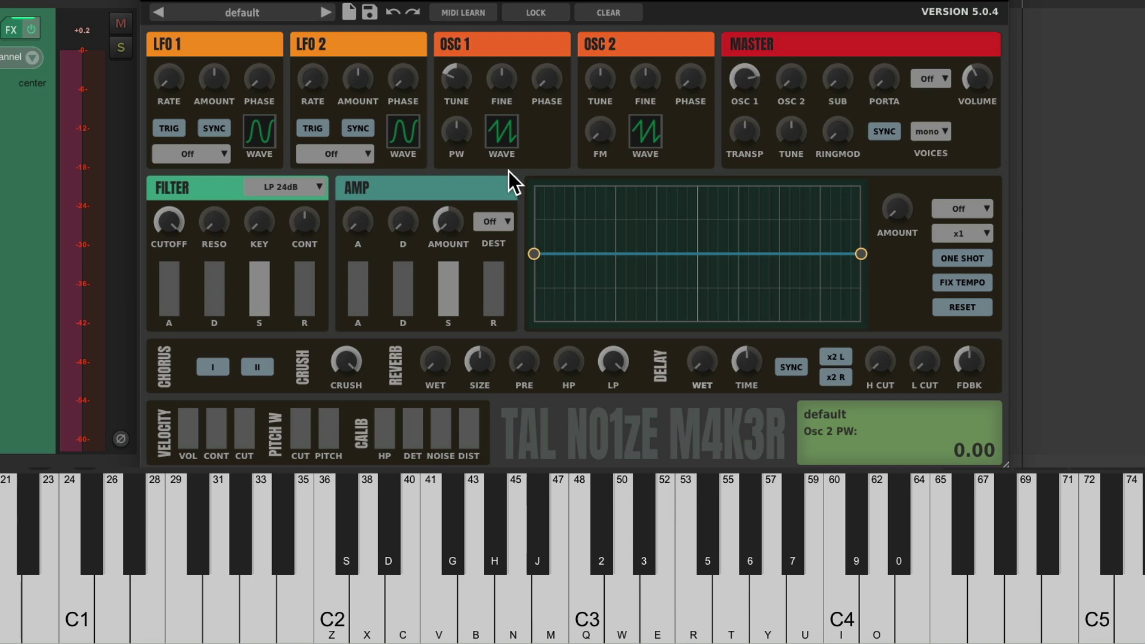
pyautogui.press('q')
pyautogui.press('w')
pyautogui.press('e')
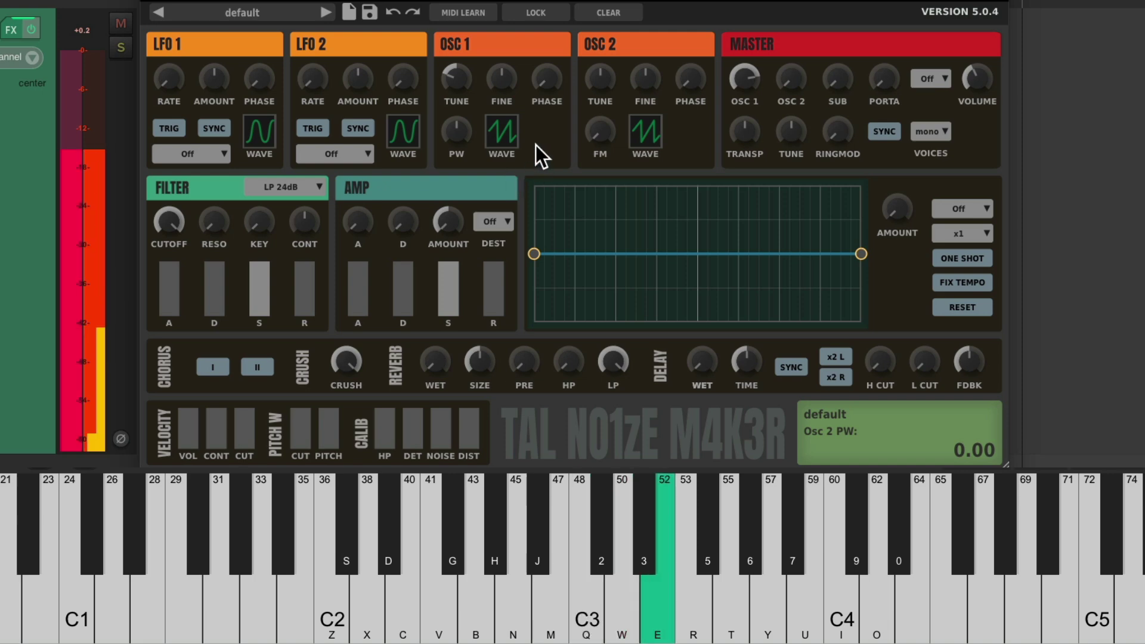
pyautogui.press('w')
pyautogui.press('q')
pyautogui.click(458, 90)
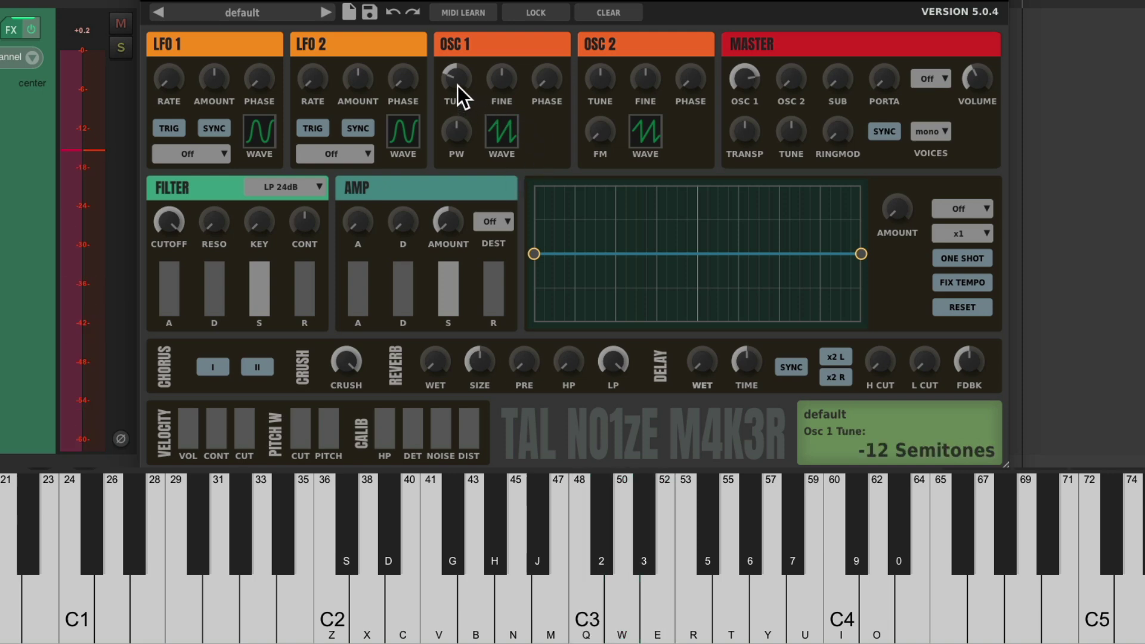
pyautogui.doubleClick(457, 84)
# Turn oscillator 1's volume to zero and restore oscillator 2 to default volume, auditioning it alone
pyautogui.press('q')
pyautogui.press('w')
pyautogui.press('e')
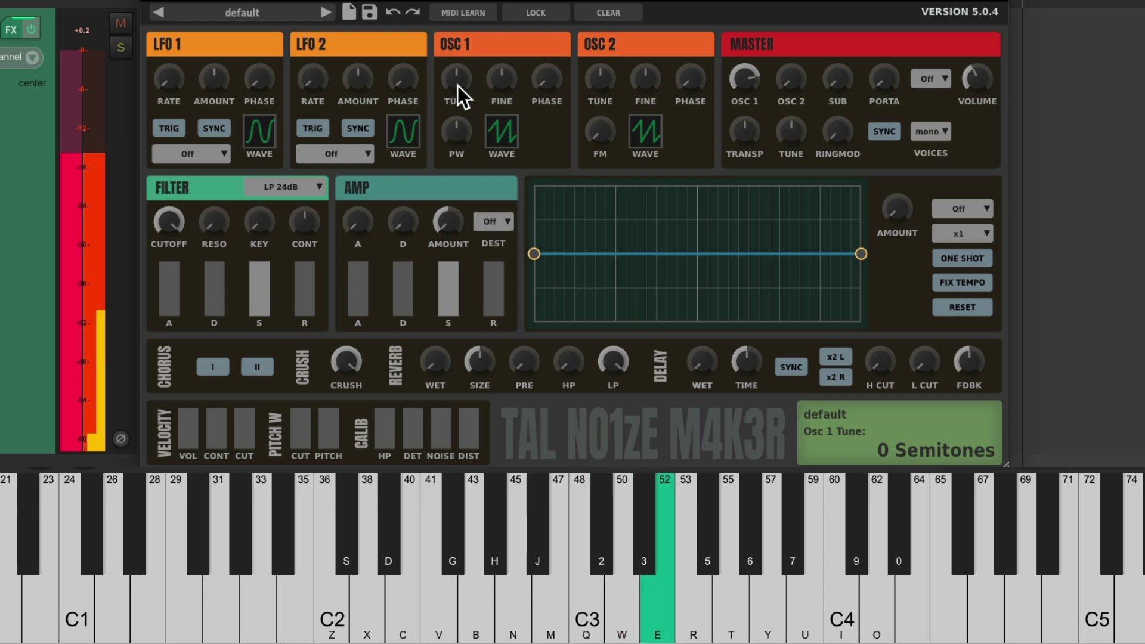
pyautogui.press('w')
pyautogui.press('q')
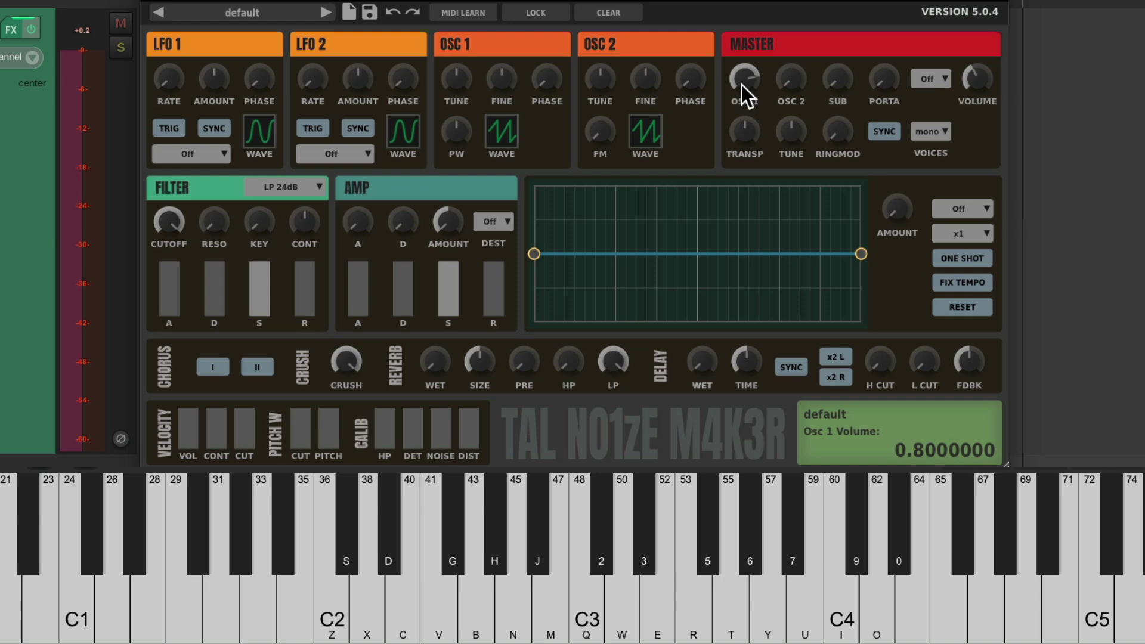
pyautogui.moveTo(742, 85); pyautogui.dragTo(707, 247)
pyautogui.doubleClick(791, 82)
pyautogui.press('q')
pyautogui.press('w')
pyautogui.press('e')
pyautogui.press('w')
pyautogui.press('q')
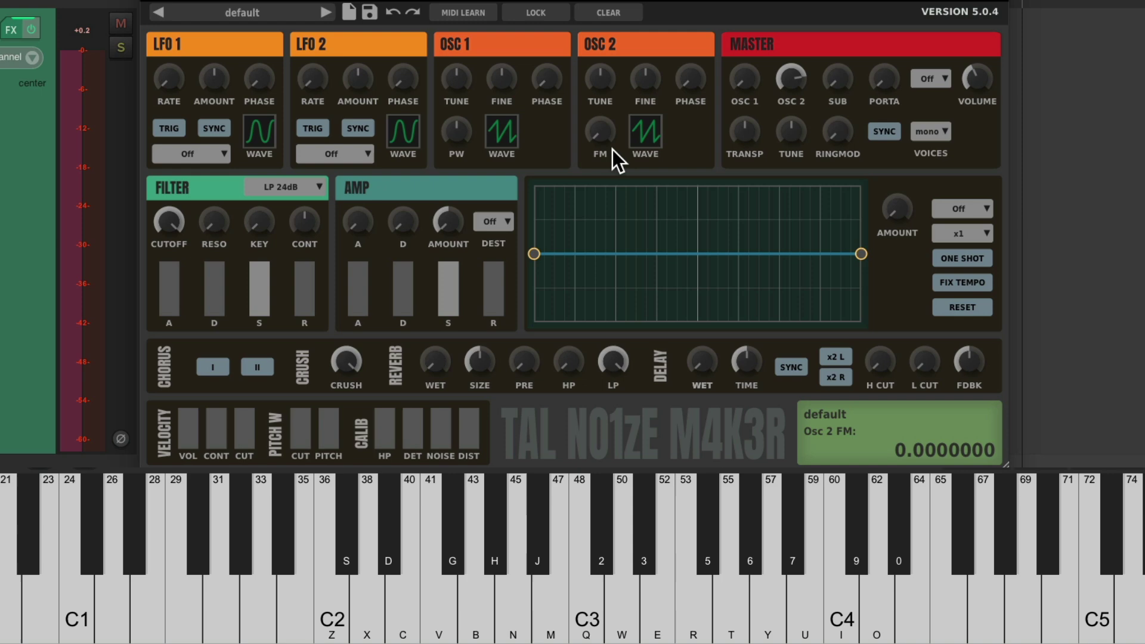
# Raise oscillator 2's FM amount, settling around 0.22 while playing notes
pyautogui.press('q')
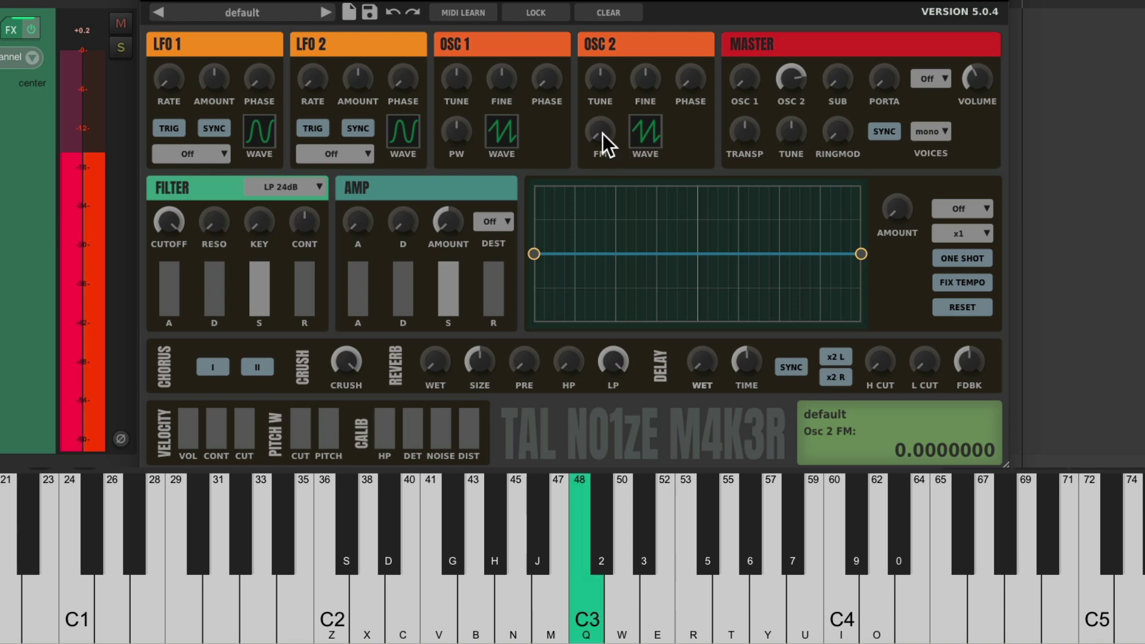
pyautogui.moveTo(603, 134); pyautogui.dragTo(607, 71)
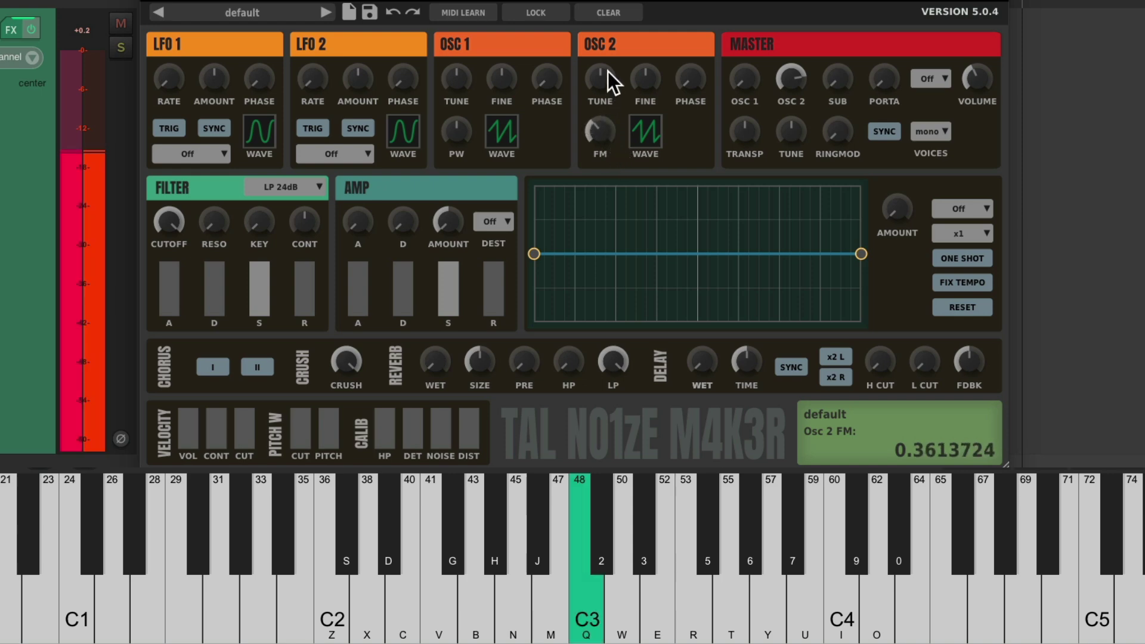
pyautogui.press('w')
pyautogui.press('e')
pyautogui.press('w')
pyautogui.press('q')
pyautogui.moveTo(599, 128); pyautogui.dragTo(595, 151)
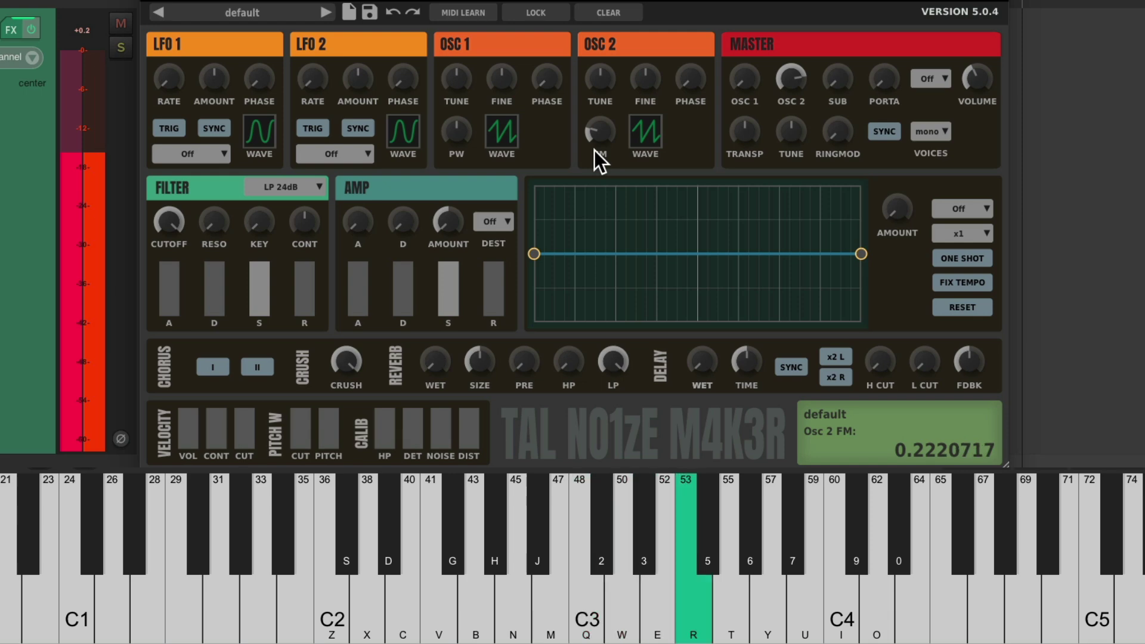
# Try Osc 2 as a square, then a triangle wave, varying FM up to about 0.37
pyautogui.moveTo(599, 136); pyautogui.dragTo(594, 198)
pyautogui.click(640, 137)
pyautogui.click(653, 202)
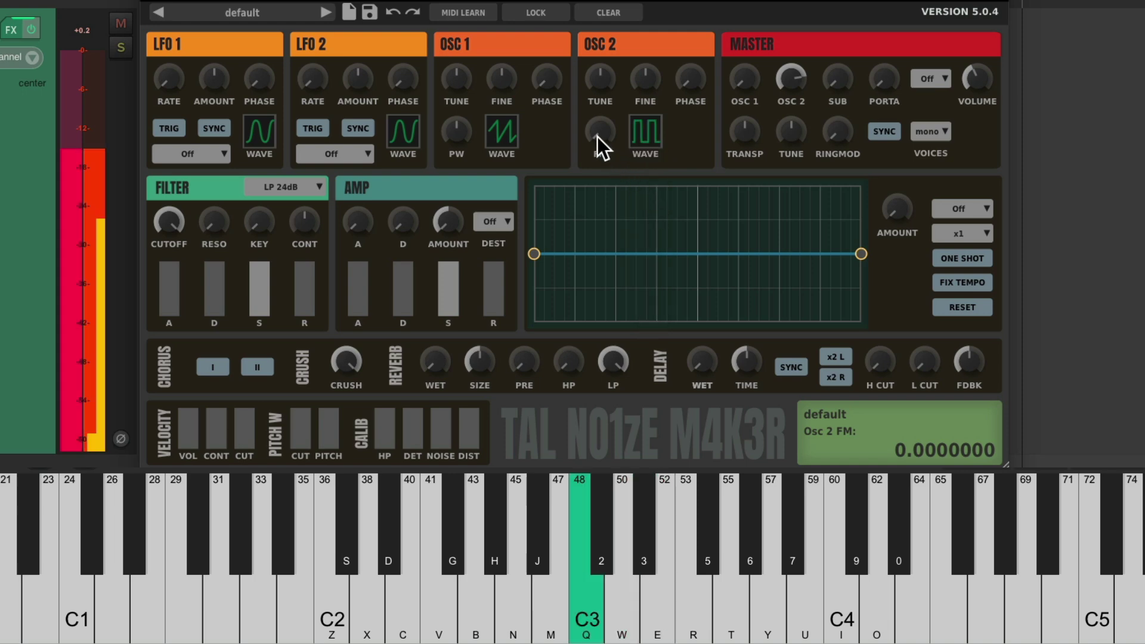
pyautogui.moveTo(597, 138); pyautogui.dragTo(594, 208)
pyautogui.click(649, 131)
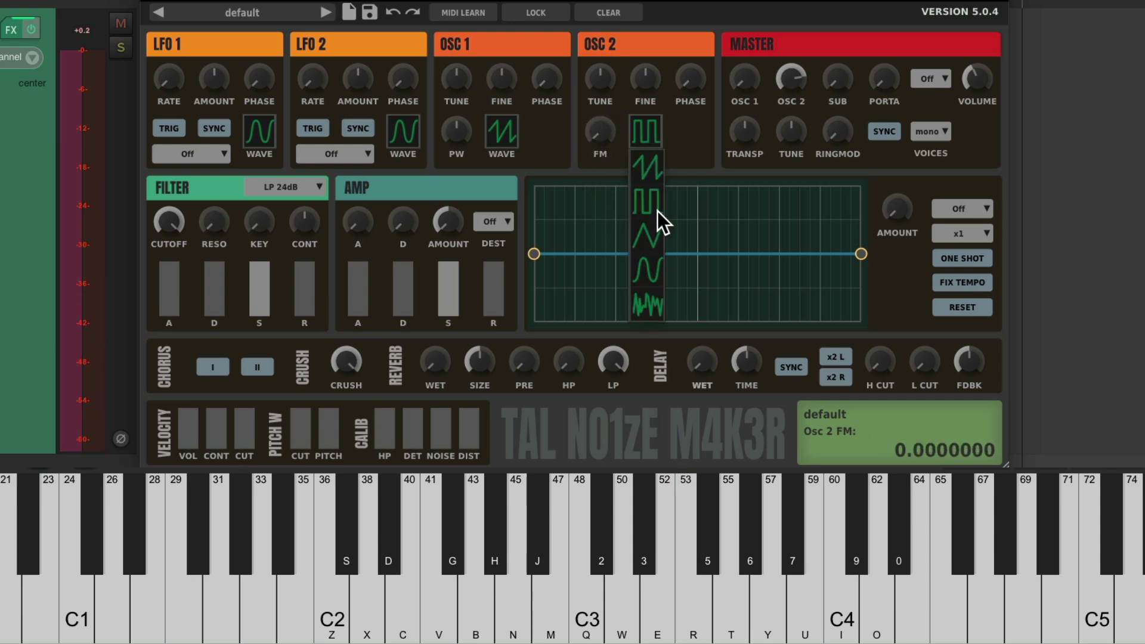
pyautogui.click(654, 241)
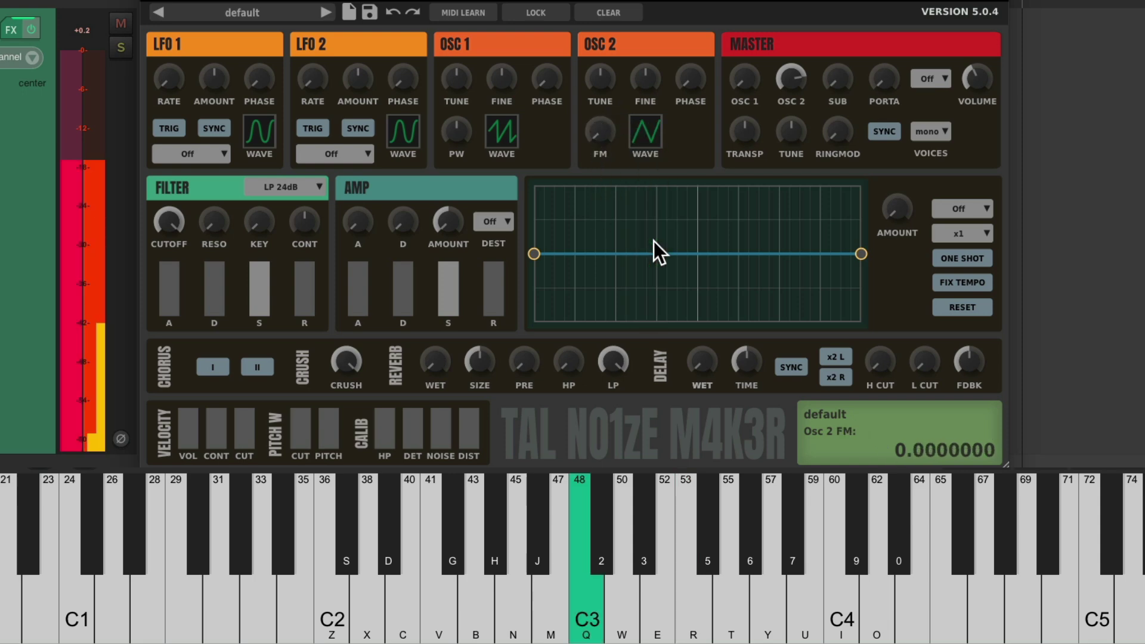
pyautogui.moveTo(601, 137); pyautogui.dragTo(603, 74)
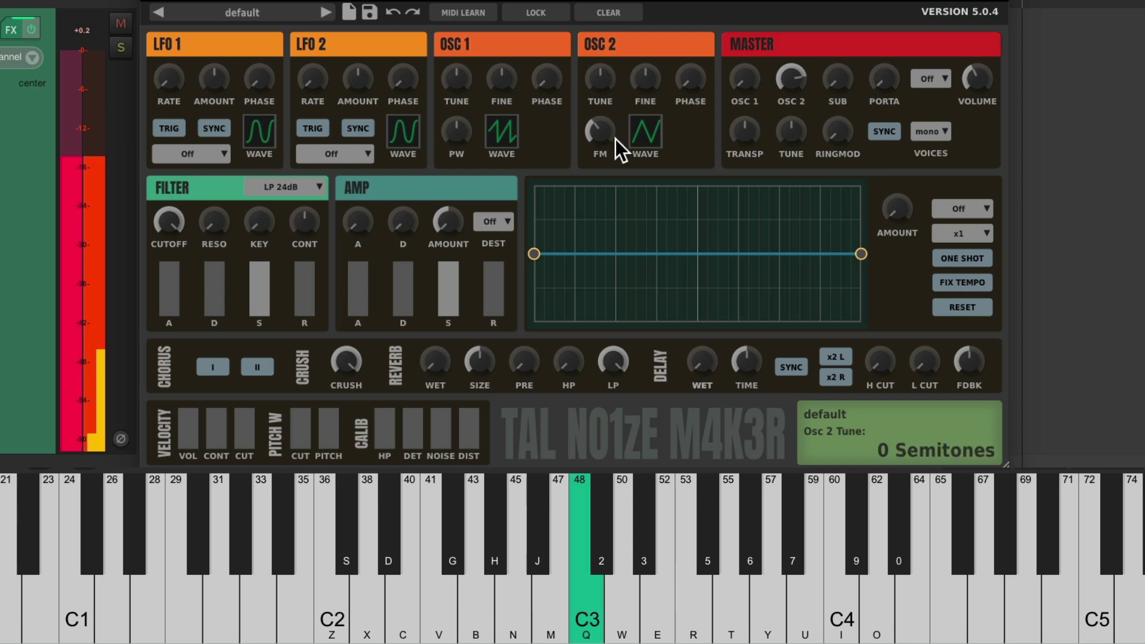
# Switch Osc 2 to a sine wave and audition it at FM 0 and about 0.34
pyautogui.click(649, 134)
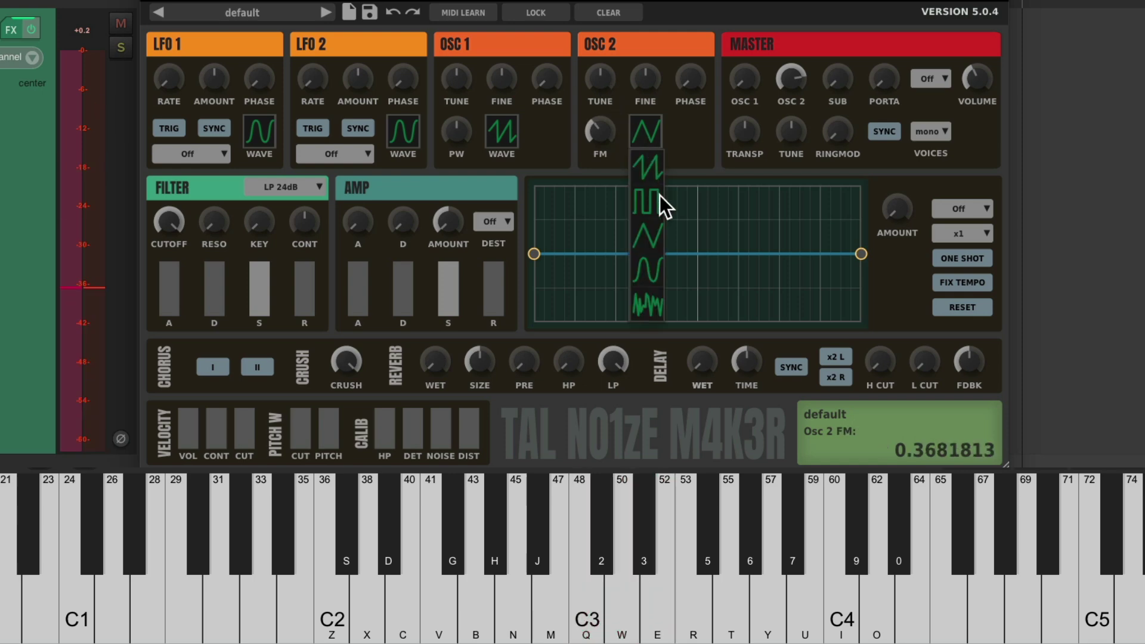
pyautogui.click(655, 276)
pyautogui.moveTo(598, 136); pyautogui.dragTo(617, 232)
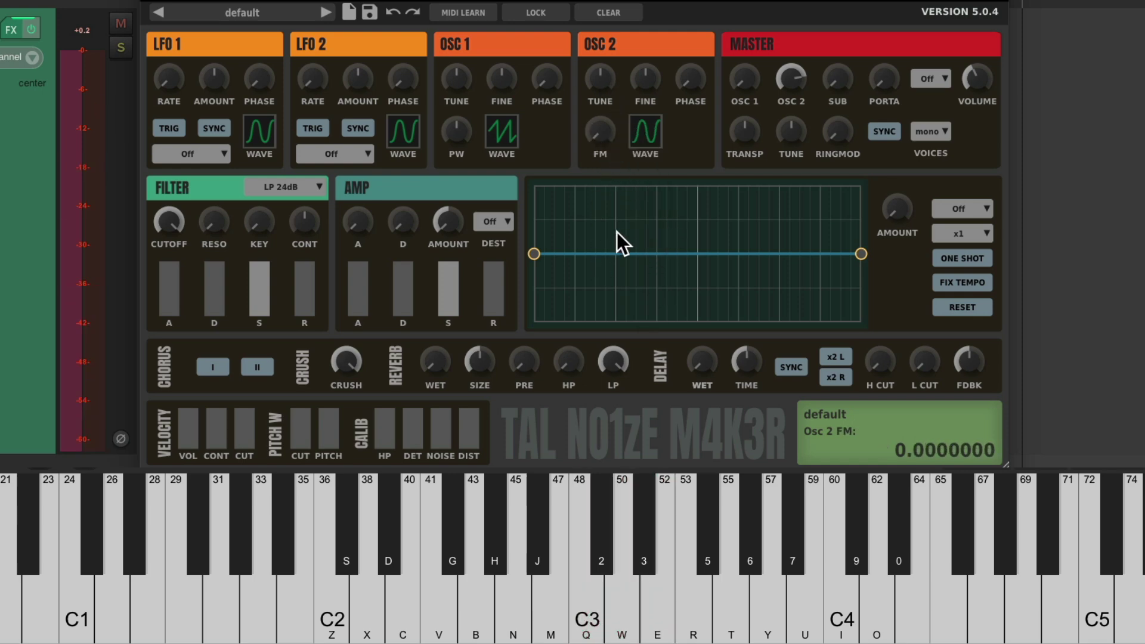
pyautogui.press('q')
pyautogui.press('w')
pyautogui.press('e')
pyautogui.moveTo(605, 143); pyautogui.dragTo(608, 74)
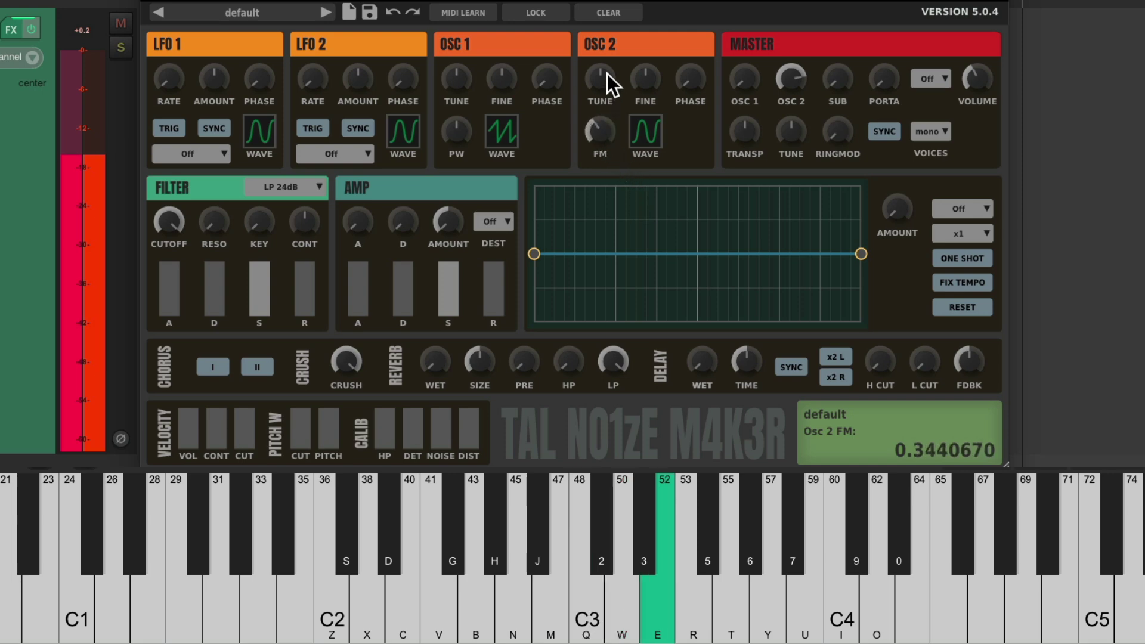
pyautogui.press('q')
pyautogui.press('e')
# Try Osc 2 on noise with FM reset to zero, then return it to a saw wave
pyautogui.click(647, 131)
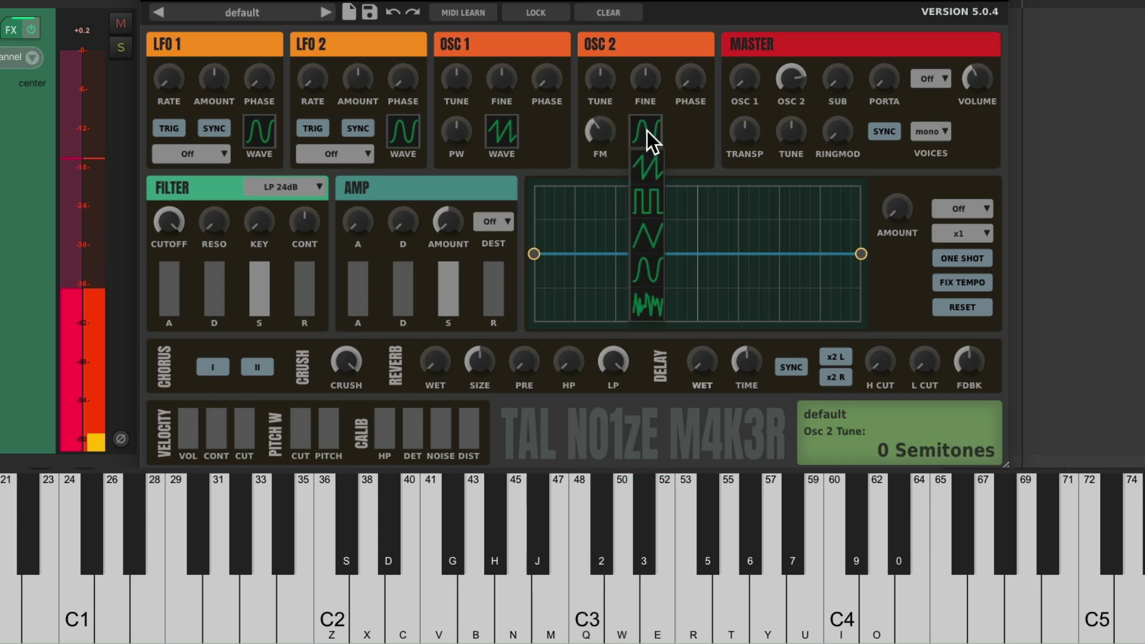
pyautogui.click(657, 302)
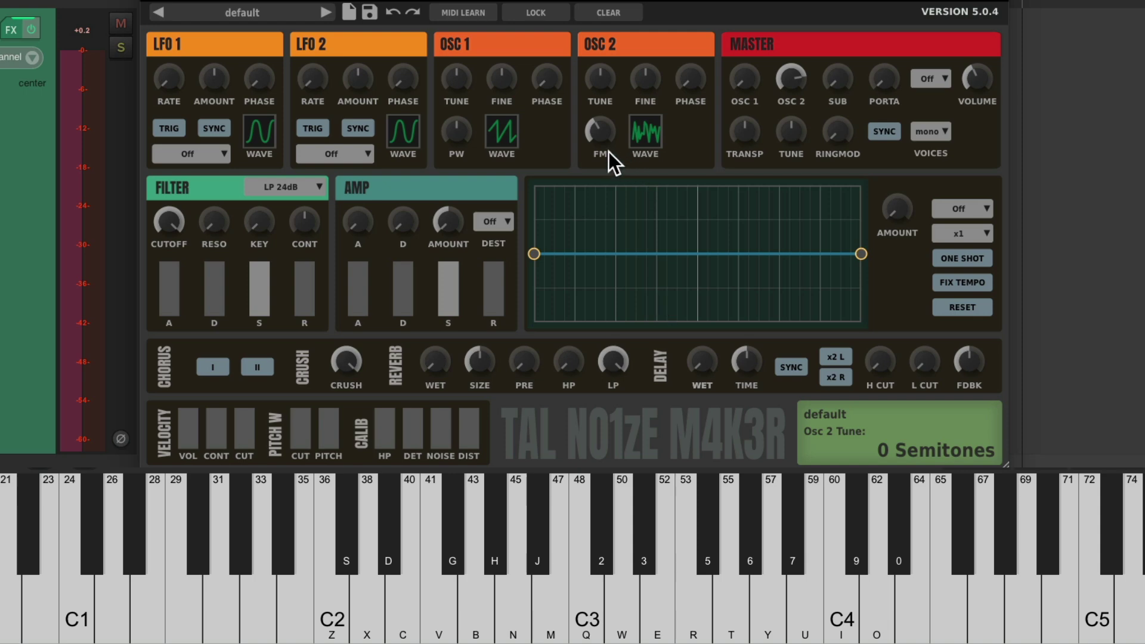
pyautogui.doubleClick(601, 139)
pyautogui.press('q')
pyautogui.press('w')
pyautogui.press('e')
pyautogui.press('w')
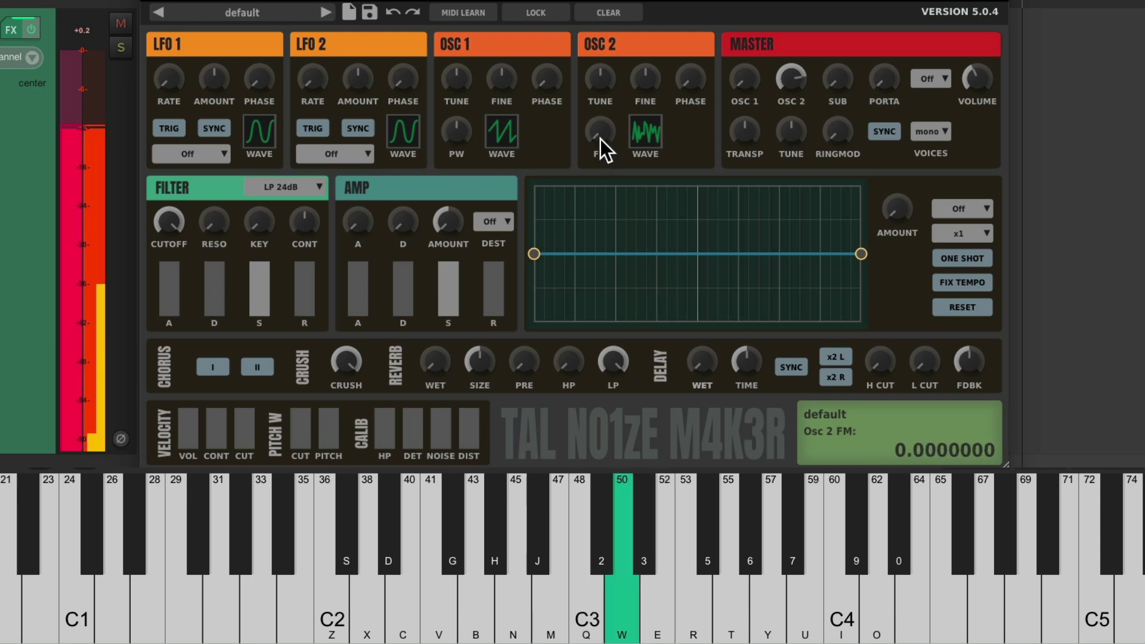
pyautogui.click(638, 134)
pyautogui.click(651, 165)
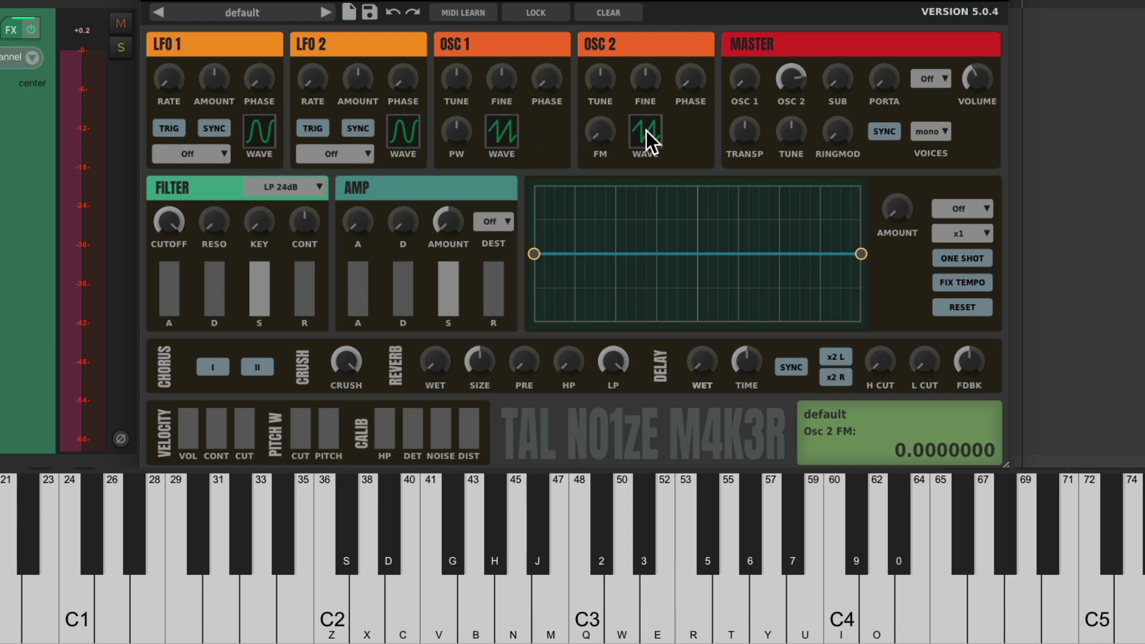
# Bring Osc 1 volume up to about 0.66 so both oscillators sound together
pyautogui.press('w')
pyautogui.press('e')
pyautogui.moveTo(745, 83); pyautogui.dragTo(778, 107)
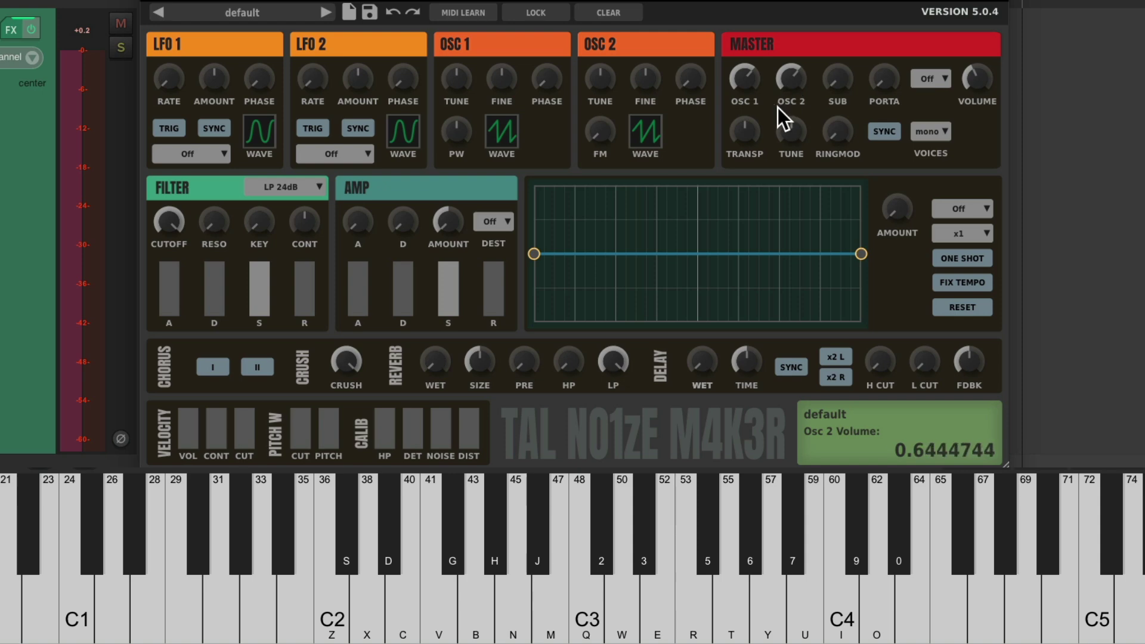
pyautogui.press('q')
pyautogui.press('w')
pyautogui.press('e')
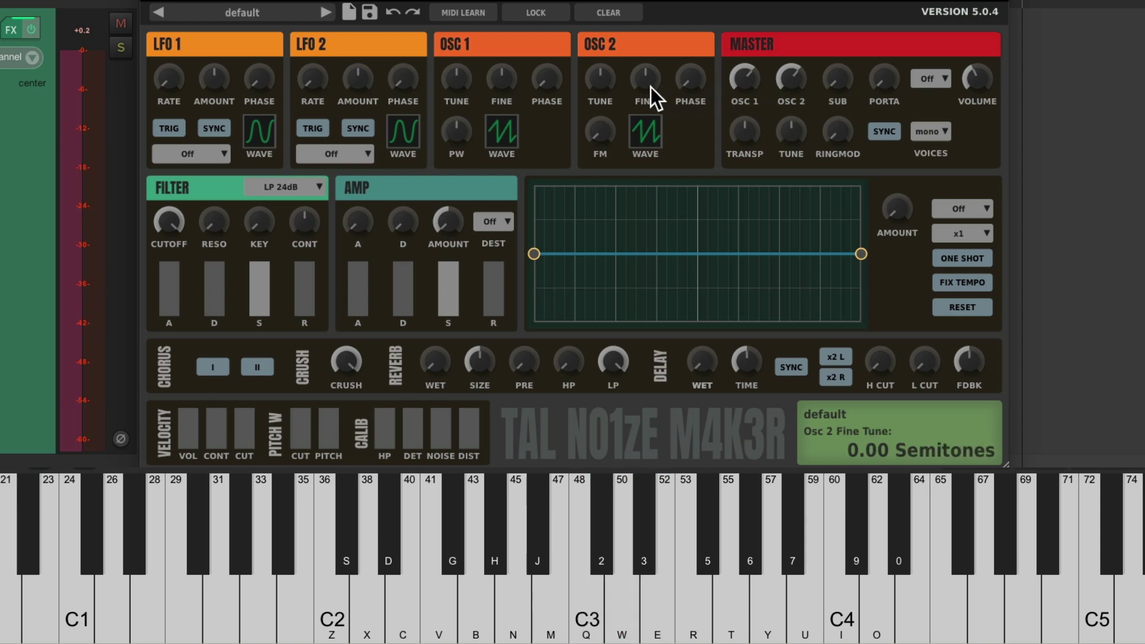
# Detune Osc 2 slightly to 0.06 to audition it, then reset its fine tune to zero
pyautogui.press('q')
pyautogui.moveTo(646, 81); pyautogui.dragTo(643, 70)
pyautogui.press('w')
pyautogui.press('e')
pyautogui.press('r')
pyautogui.press('t')
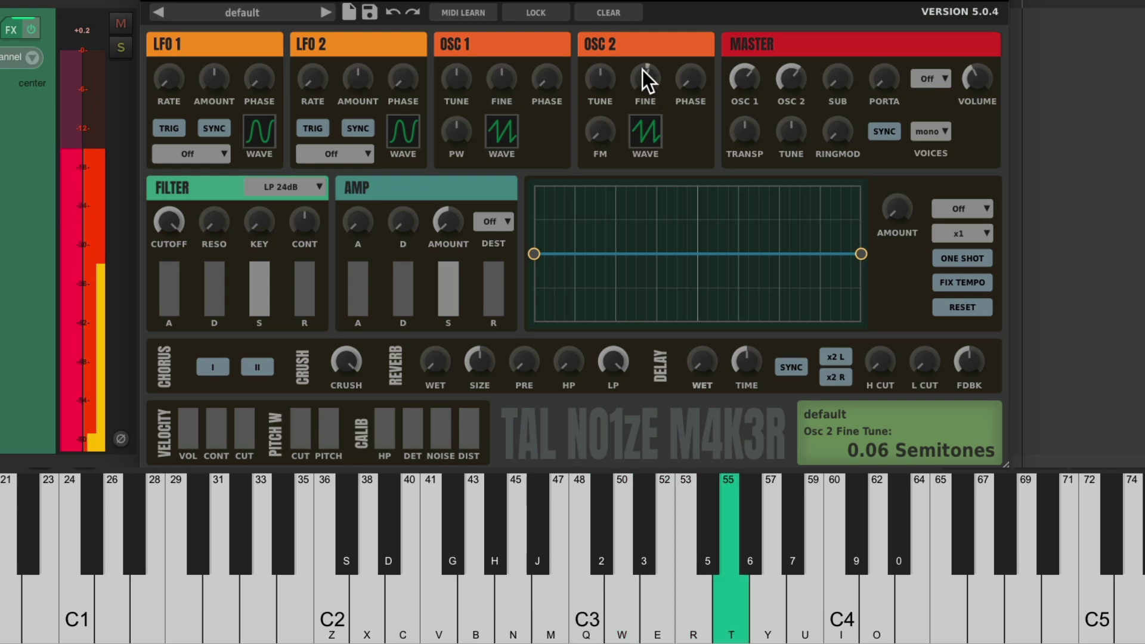
pyautogui.press('r')
pyautogui.press('e')
pyautogui.press('w')
pyautogui.press('q')
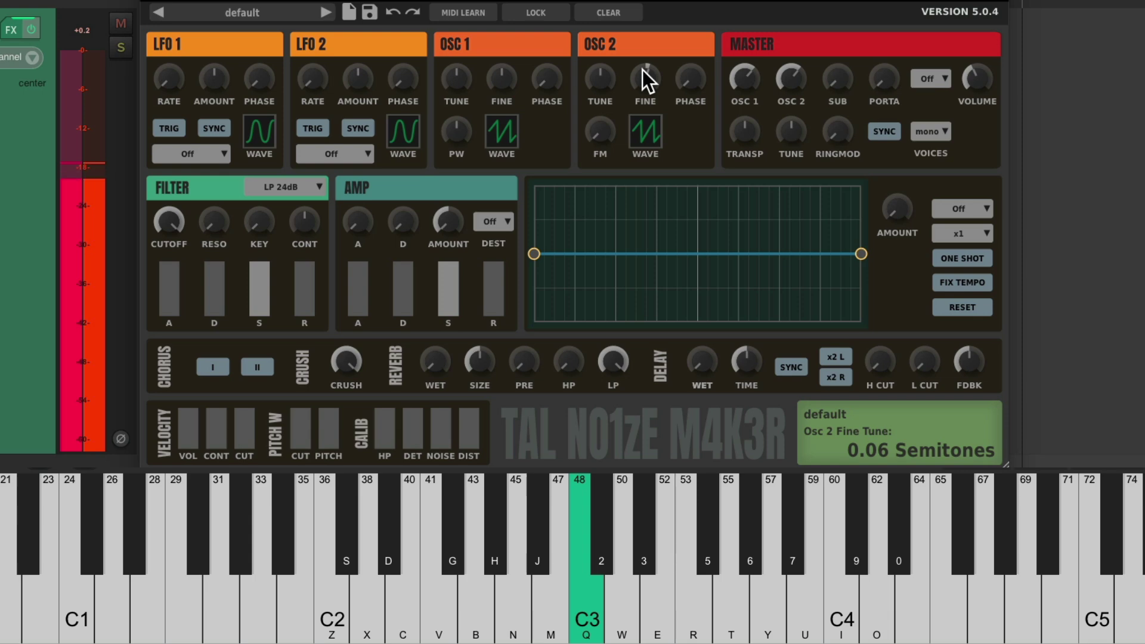
pyautogui.doubleClick(642, 82)
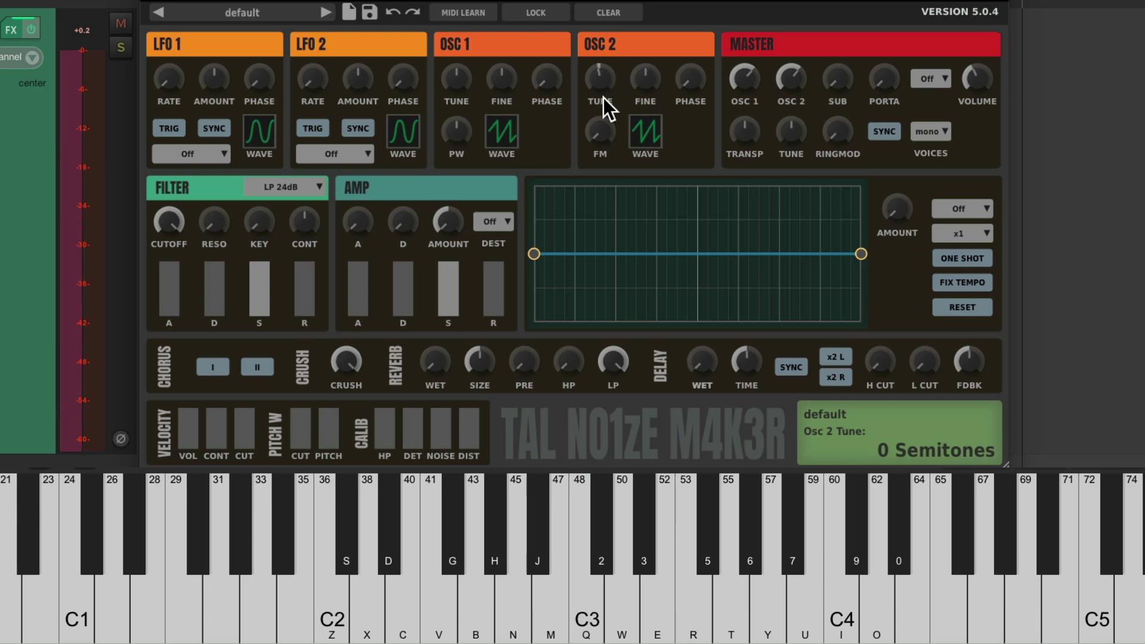
# Drop Osc 2 an octave to -12 semitones and audition the result
pyautogui.moveTo(603, 97); pyautogui.dragTo(595, 132)
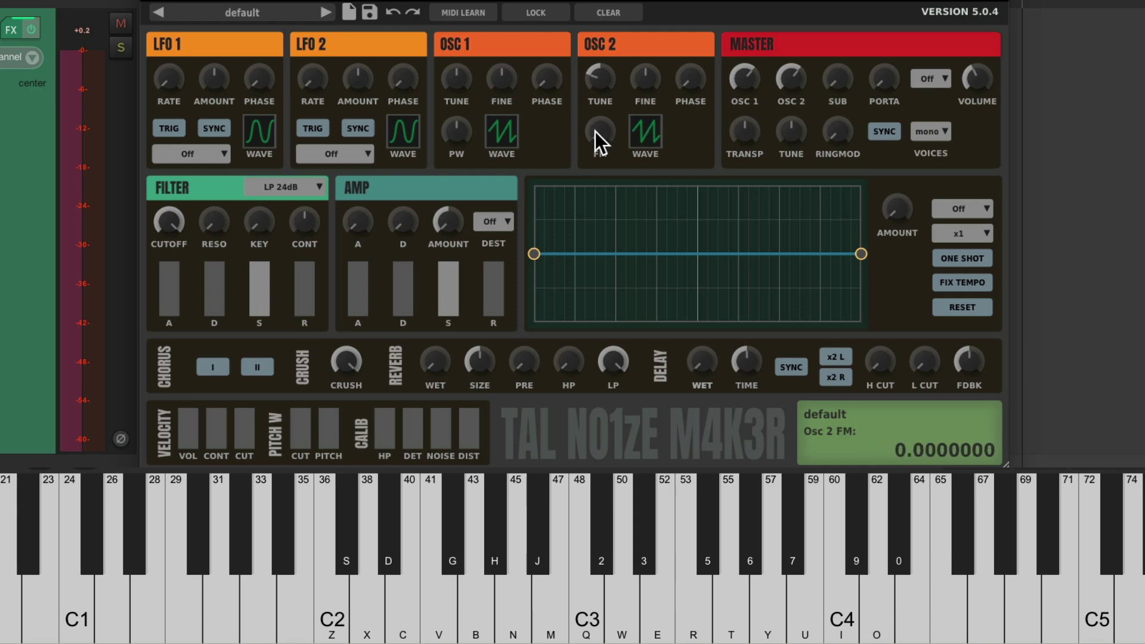
pyautogui.press('q')
pyautogui.press('e')
pyautogui.press('w')
pyautogui.press('q')
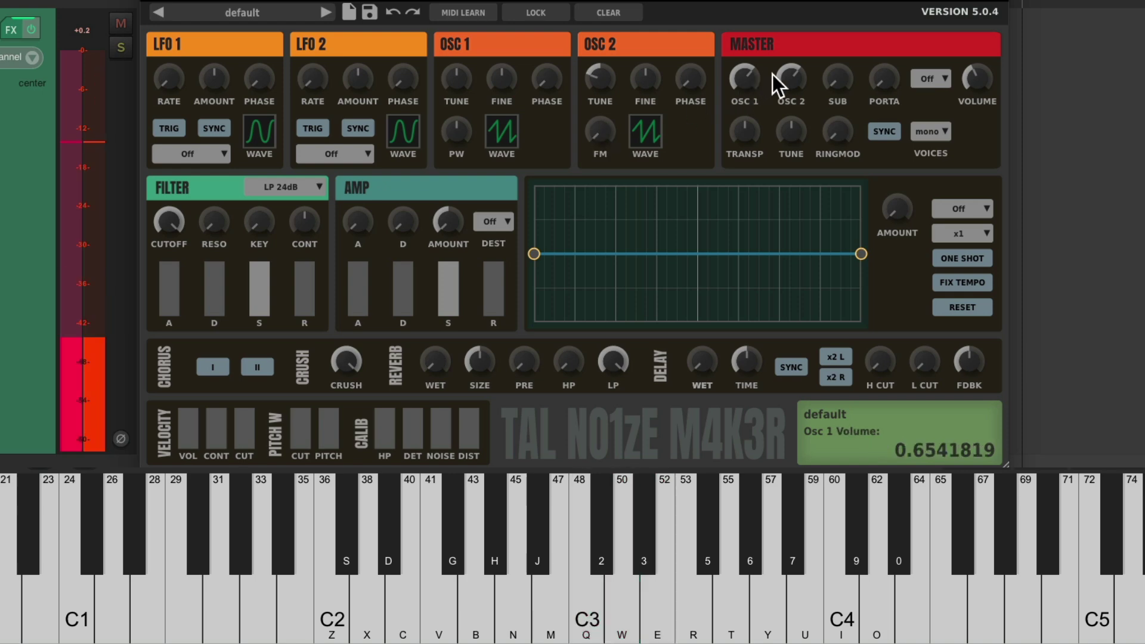
# Set Osc 2 volume to about 0.54 to balance it against Osc 1
pyautogui.moveTo(772, 75); pyautogui.dragTo(781, 139)
pyautogui.press('q')
pyautogui.moveTo(790, 87); pyautogui.dragTo(820, 4)
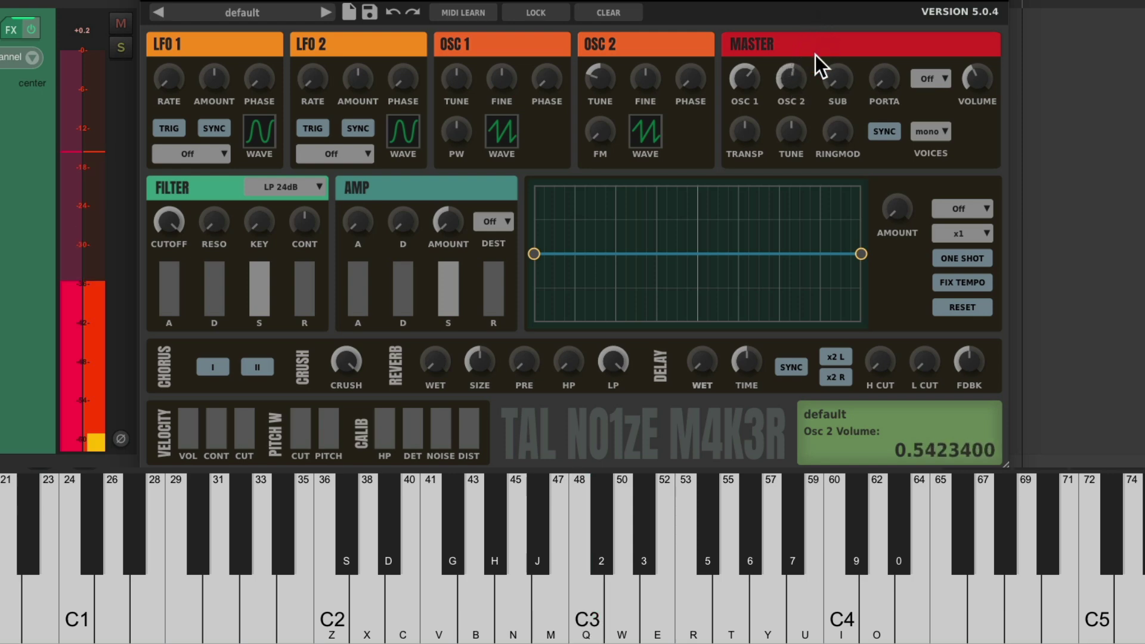
# Audition the current mix and raise the sub oscillator volume to about 0.5
pyautogui.press('q')
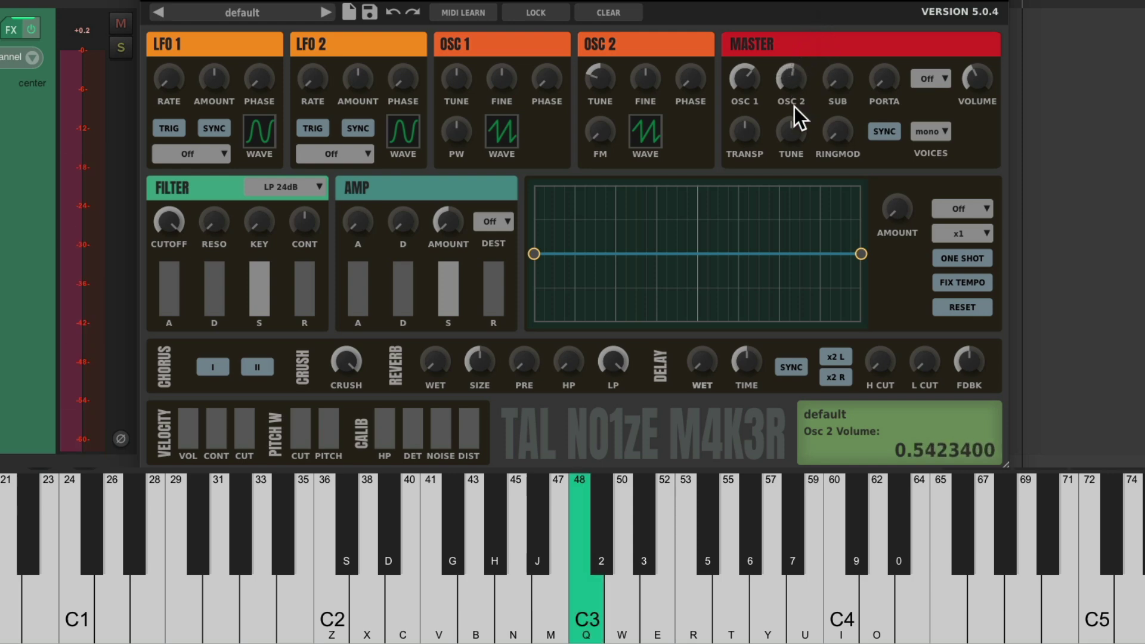
pyautogui.press('w')
pyautogui.press('y')
pyautogui.press('r')
pyautogui.press('e')
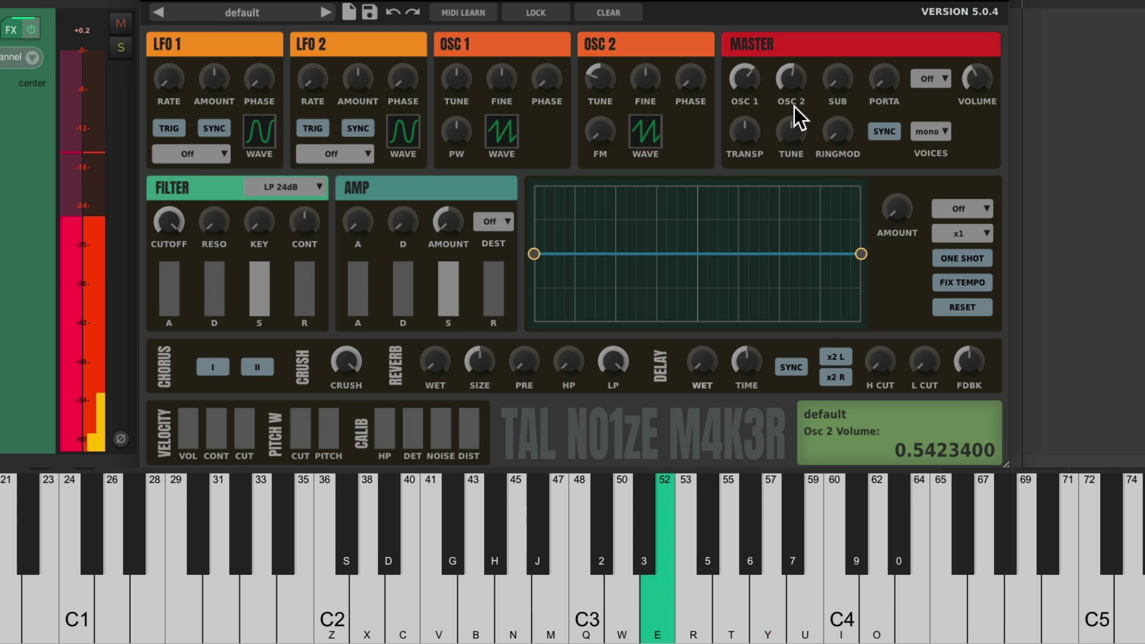
pyautogui.press('w')
pyautogui.click(837, 87)
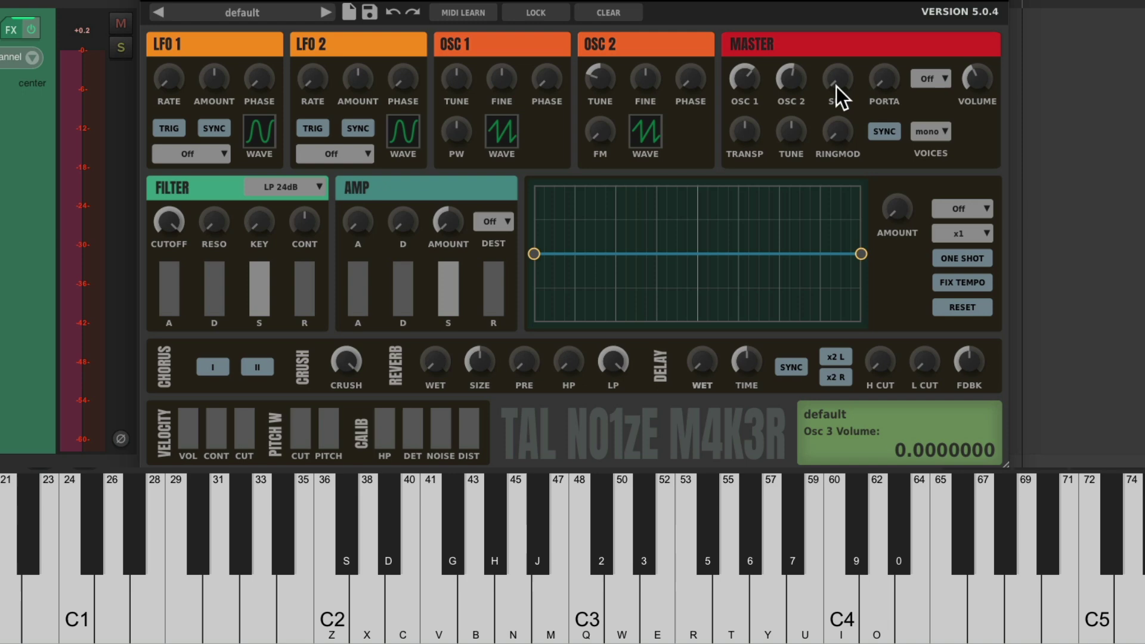
pyautogui.press('q')
pyautogui.moveTo(837, 86); pyautogui.dragTo(856, 1)
# Play notes two octaves higher to hear the sub oscillator
pyautogui.press('y')
pyautogui.press('e')
pyautogui.press('e')
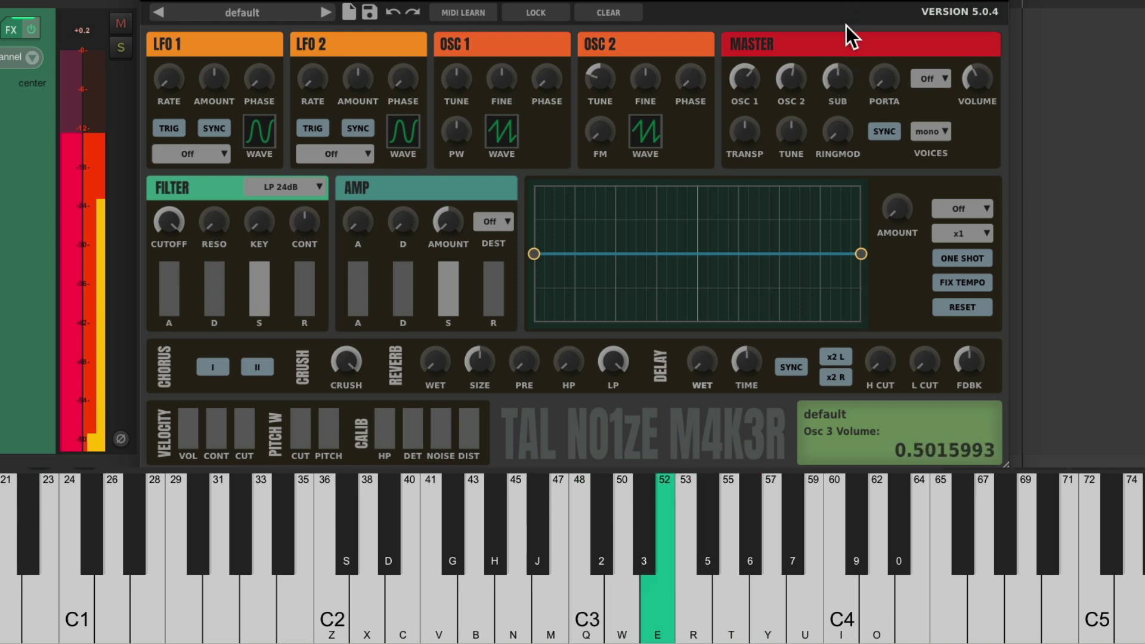
pyautogui.press('Right')
pyautogui.press('w')
pyautogui.press('e')
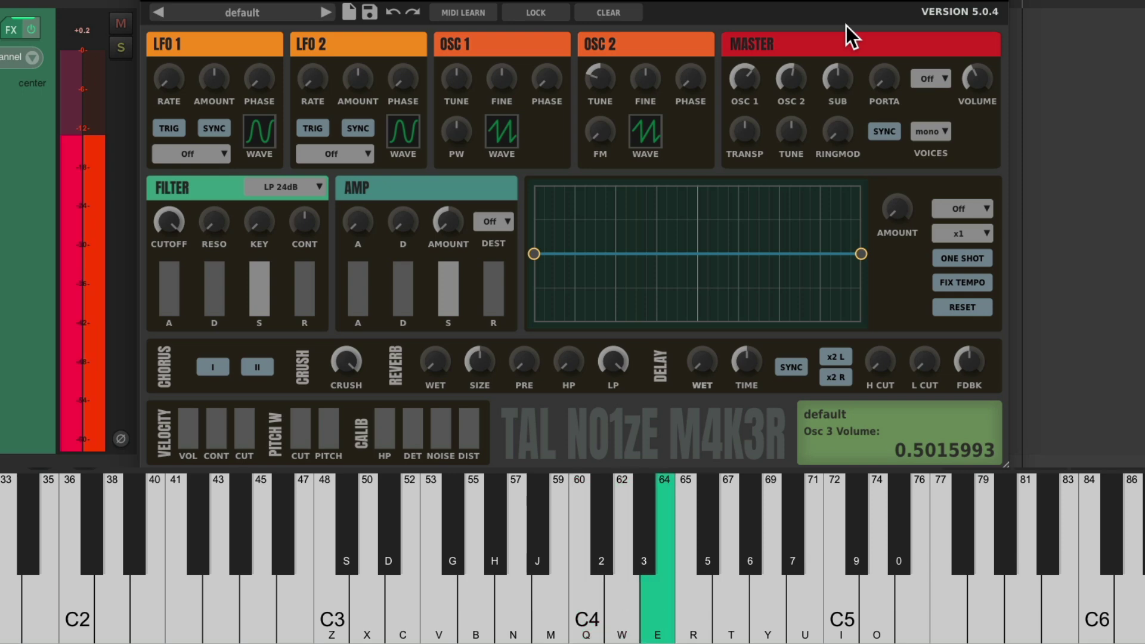
pyautogui.press('Right')
pyautogui.press('q')
pyautogui.press('w')
pyautogui.press('e')
pyautogui.press('w')
pyautogui.press('q')
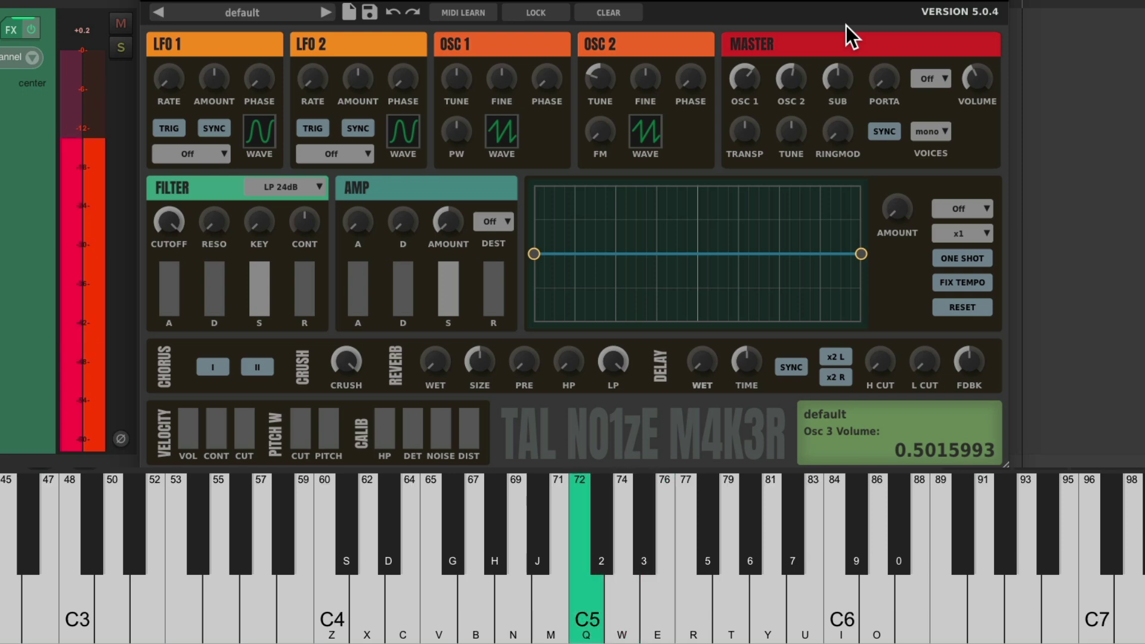
# Lower Osc 2 volume slightly and try Osc 2 FM amounts around 0.27–0.32
pyautogui.click(792, 80)
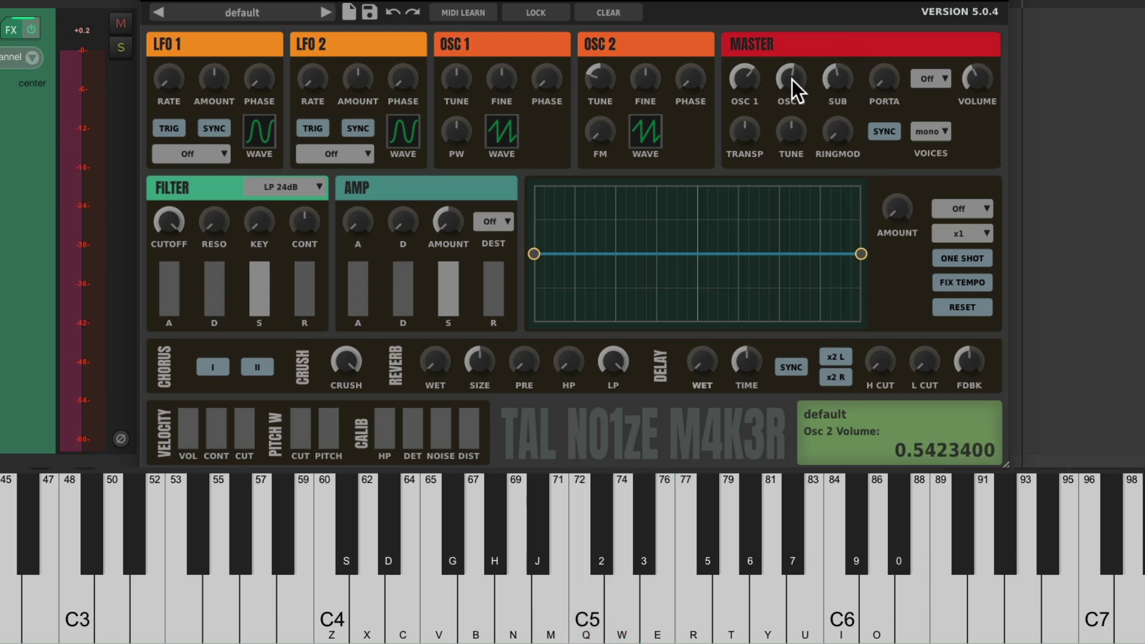
pyautogui.moveTo(793, 80); pyautogui.dragTo(795, 192)
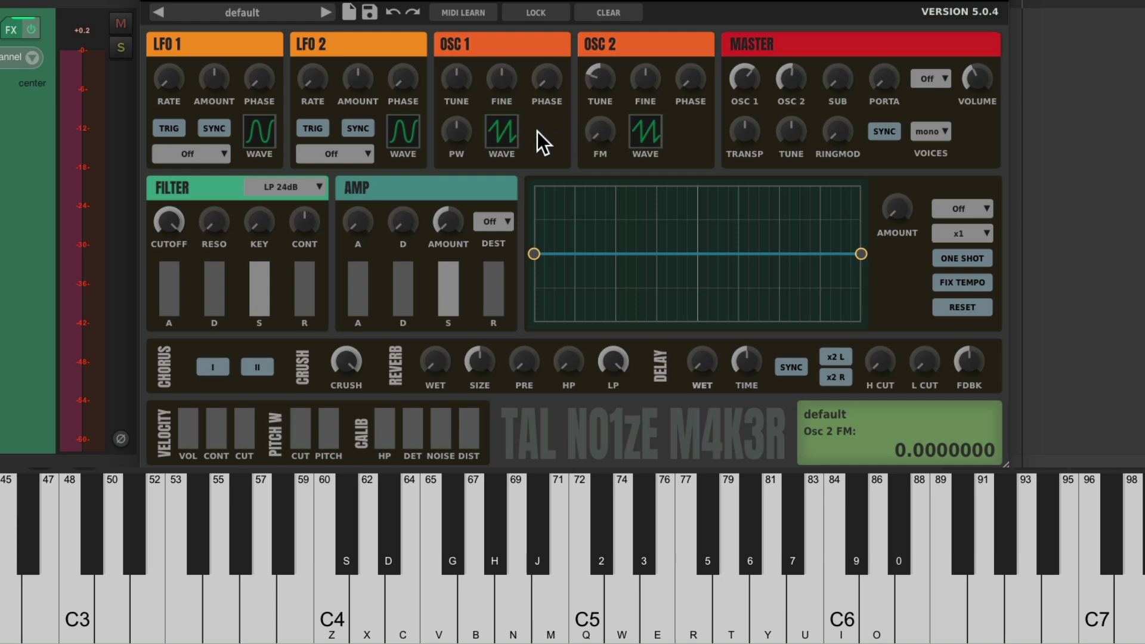
pyautogui.press('q')
pyautogui.moveTo(599, 133); pyautogui.dragTo(609, 80)
pyautogui.press('Left')
pyautogui.press('q')
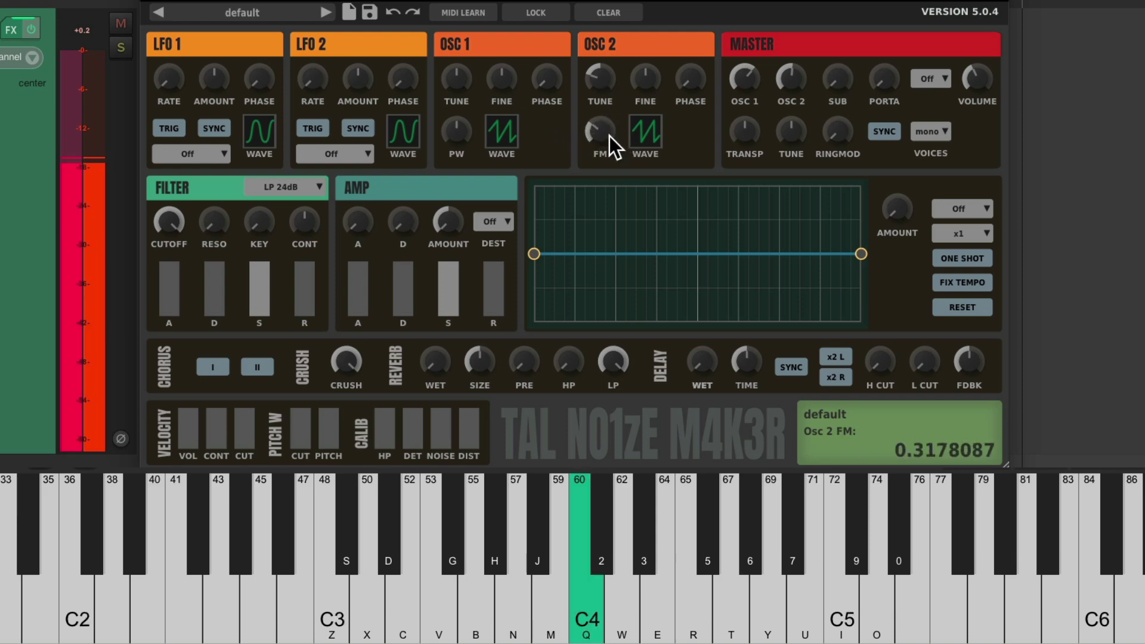
pyautogui.moveTo(609, 137); pyautogui.dragTo(594, 211)
pyautogui.moveTo(593, 171); pyautogui.dragTo(594, 140)
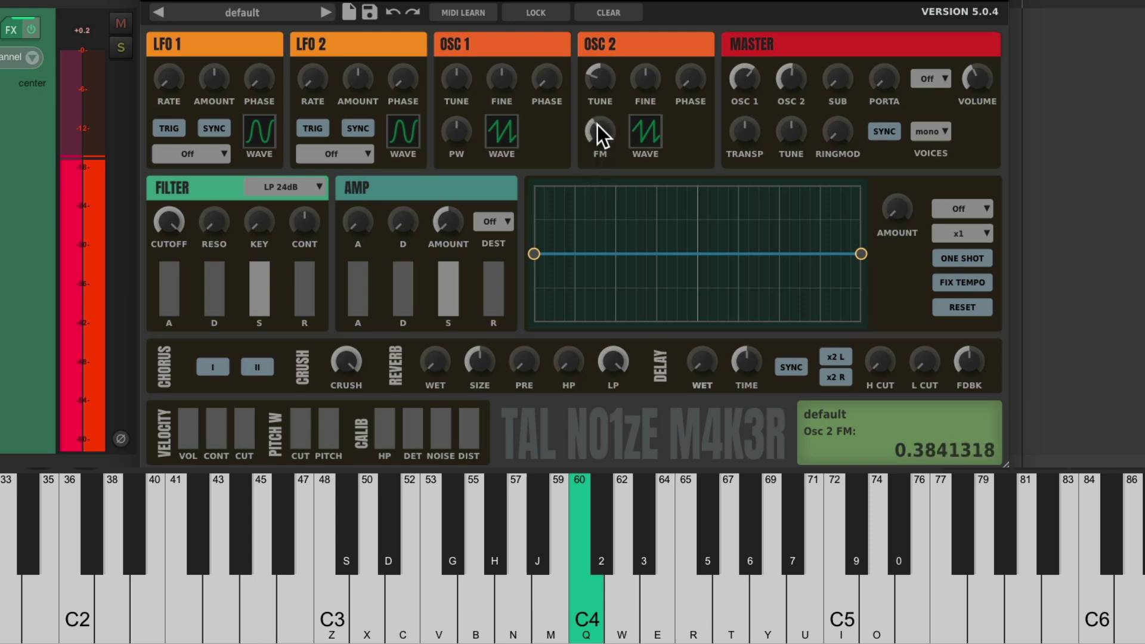
pyautogui.moveTo(597, 129); pyautogui.dragTo(596, 130)
# Turn Osc 2 FM down to 0 and set Osc 2 volume to about 0.53
pyautogui.moveTo(787, 81); pyautogui.dragTo(780, 57)
pyautogui.moveTo(603, 128); pyautogui.dragTo(593, 233)
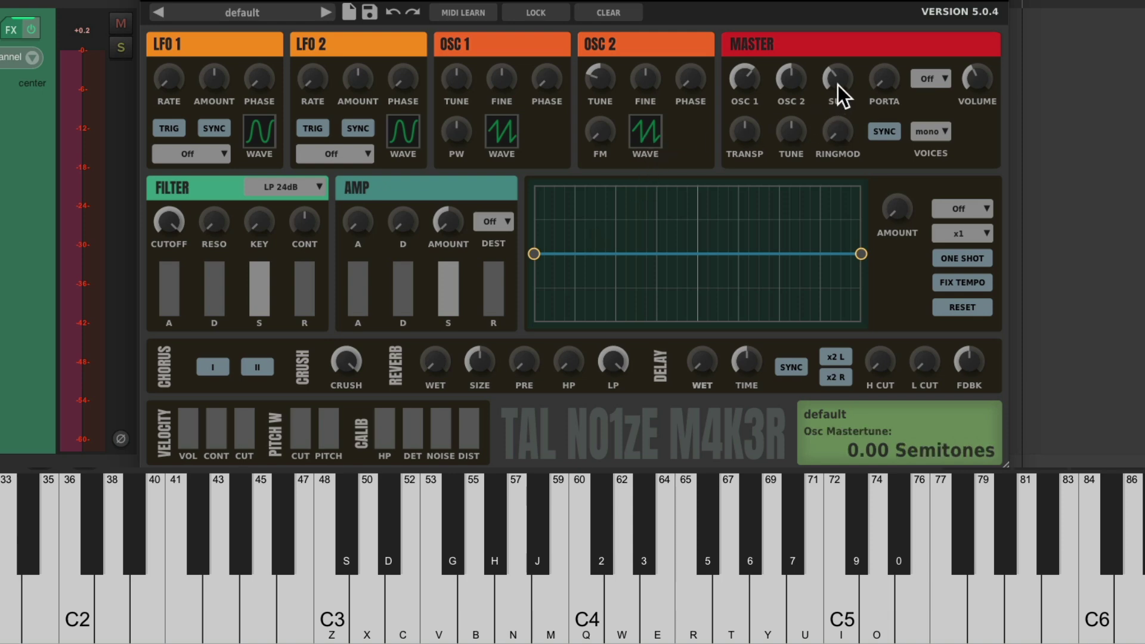
pyautogui.moveTo(792, 78); pyautogui.dragTo(779, 159)
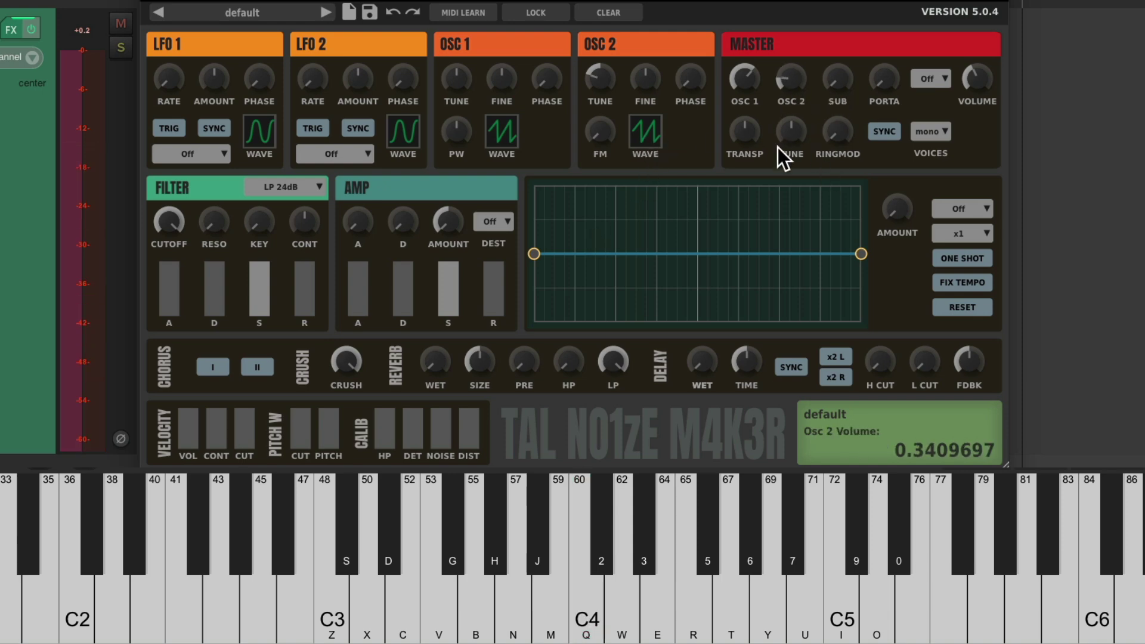
pyautogui.press('q')
pyautogui.moveTo(803, 88); pyautogui.dragTo(812, 5)
pyautogui.press('q')
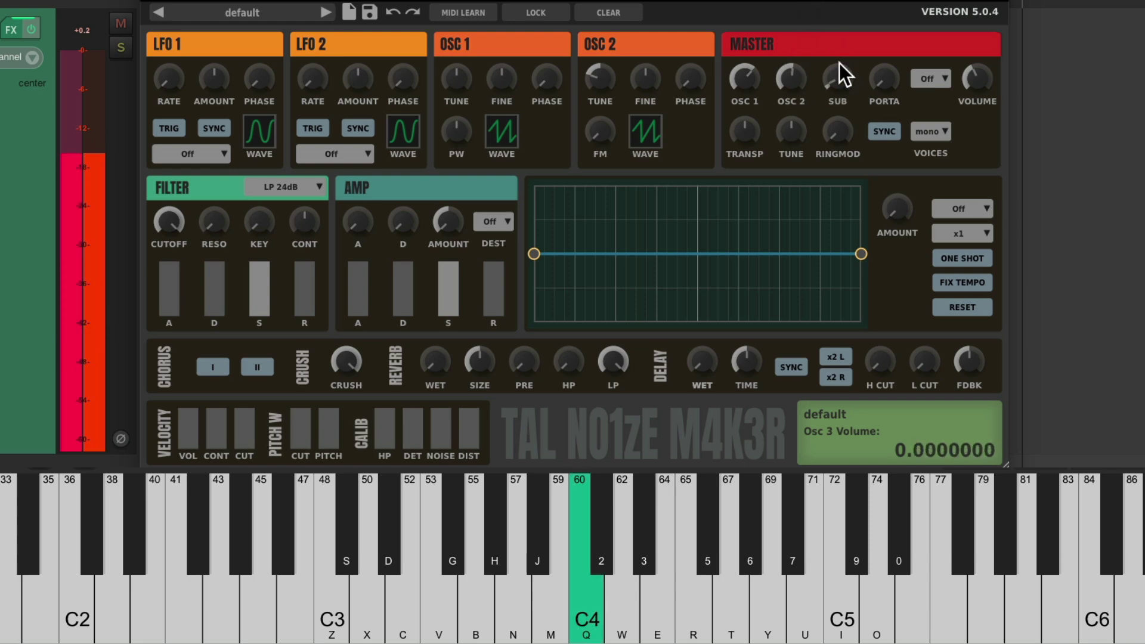
# Raise the sub oscillator, test C4–G4, and detune Osc 2 fine to -0.07
pyautogui.moveTo(839, 63); pyautogui.dragTo(845, 21)
pyautogui.press('q')
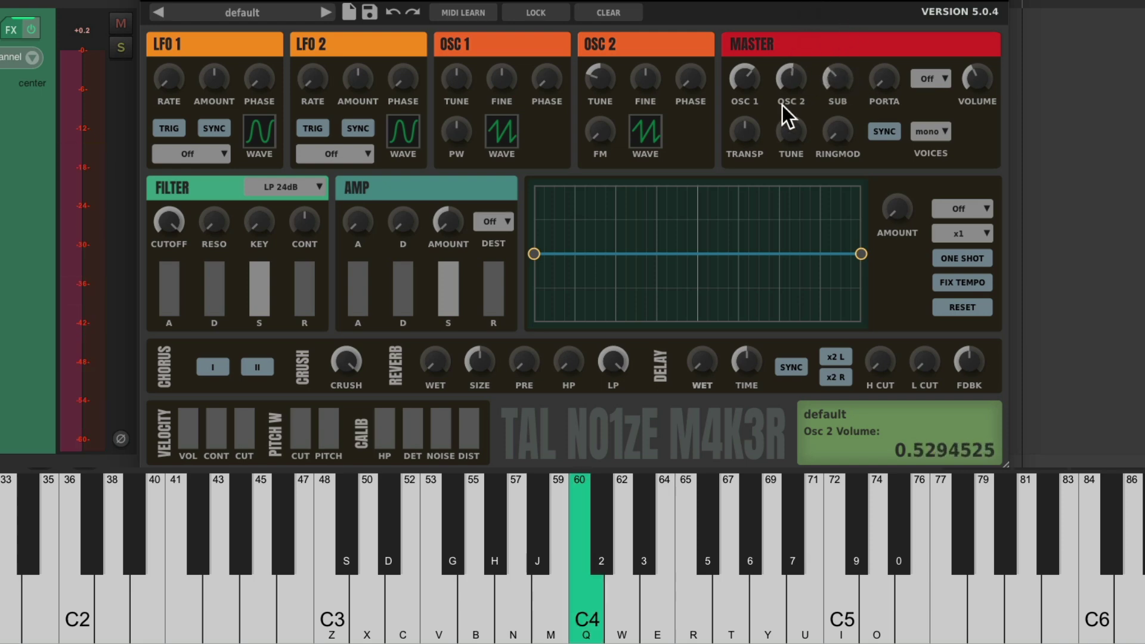
pyautogui.press('w')
pyautogui.press('r')
pyautogui.press('t')
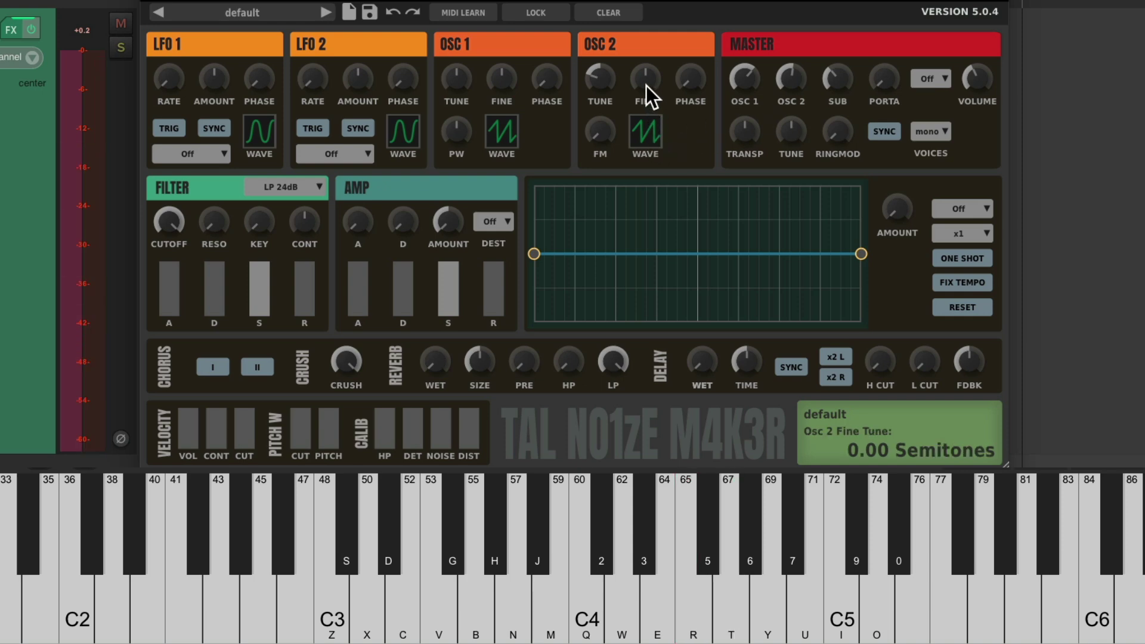
pyautogui.press('q')
pyautogui.moveTo(646, 85)
pyautogui.mouseDown()
pyautogui.moveTo(645, 99)
pyautogui.moveTo(648, 70)
pyautogui.moveTo(638, 98)
pyautogui.mouseUp()
pyautogui.click(214, 366)
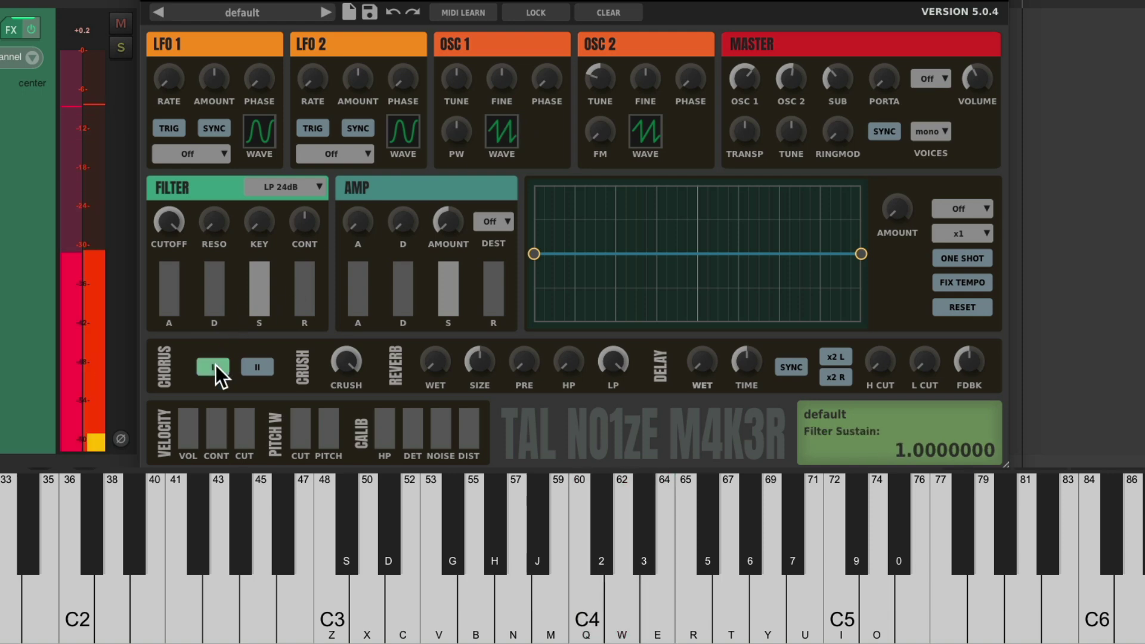
pyautogui.click(259, 366)
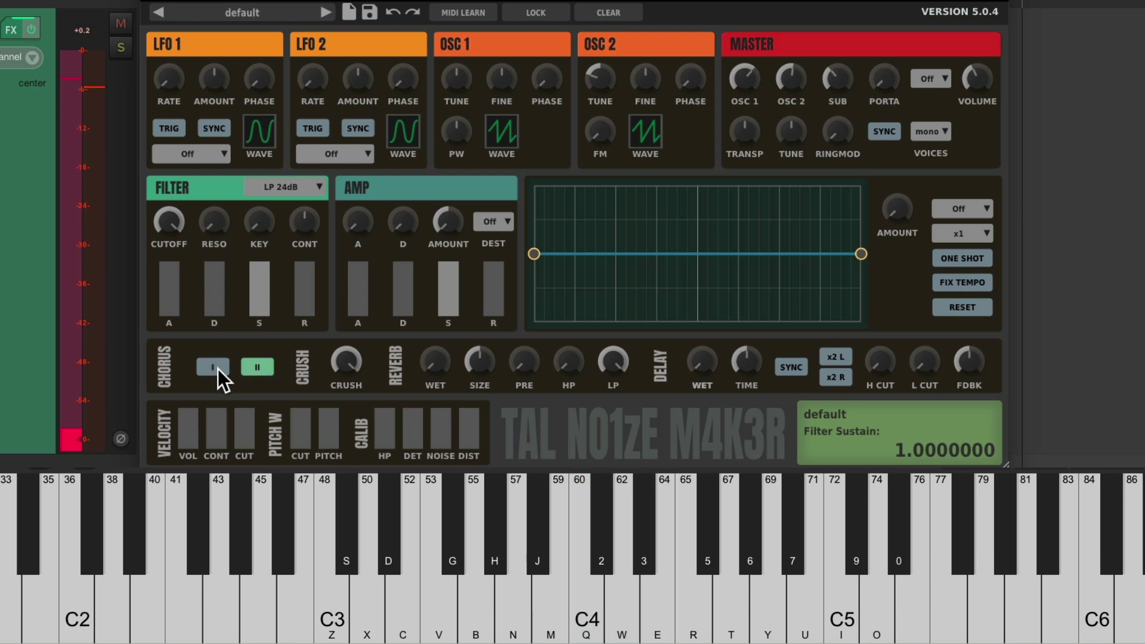
pyautogui.click(266, 369)
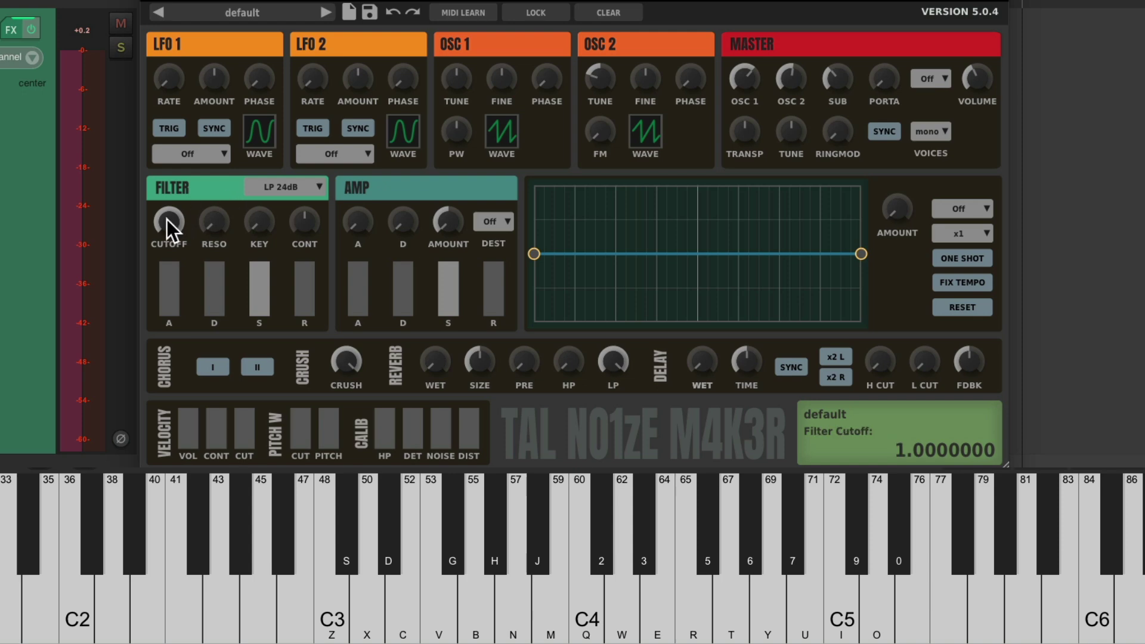
# Lower the filter cutoff to about 0.33 and raise resonance to about 0.71
pyautogui.press('q')
pyautogui.moveTo(167, 220); pyautogui.dragTo(164, 336)
pyautogui.moveTo(215, 224); pyautogui.dragTo(224, 203)
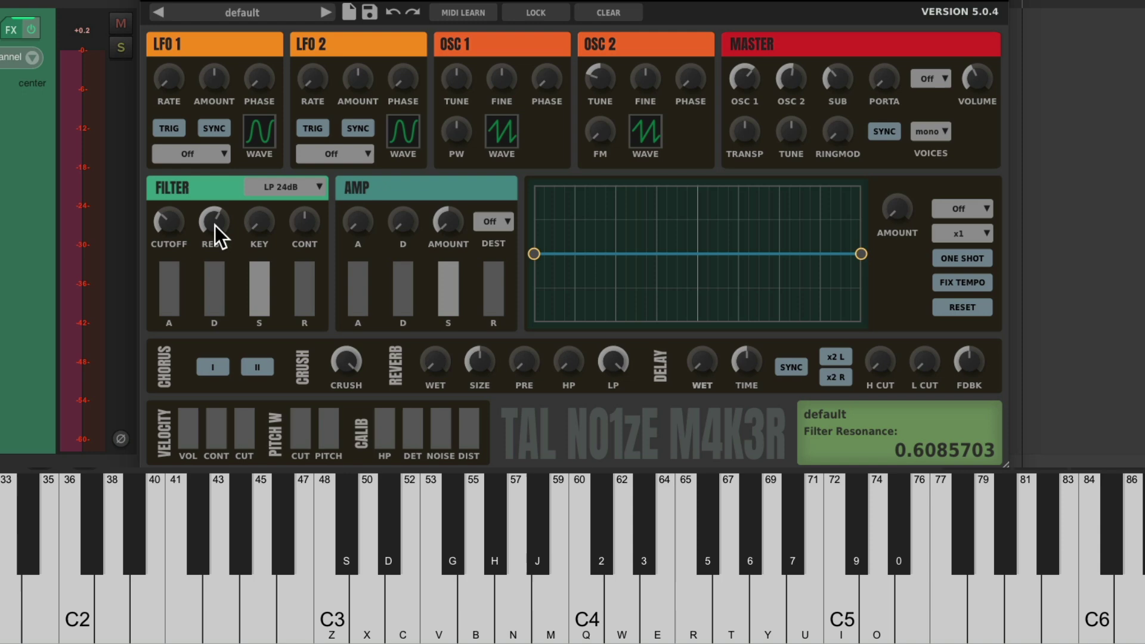
pyautogui.press('q')
pyautogui.moveTo(212, 223); pyautogui.dragTo(171, 188)
pyautogui.click(170, 227)
# Open the filter cutoff a little and audition E4, G4, F4 and C4
pyautogui.click(212, 209)
pyautogui.press('e')
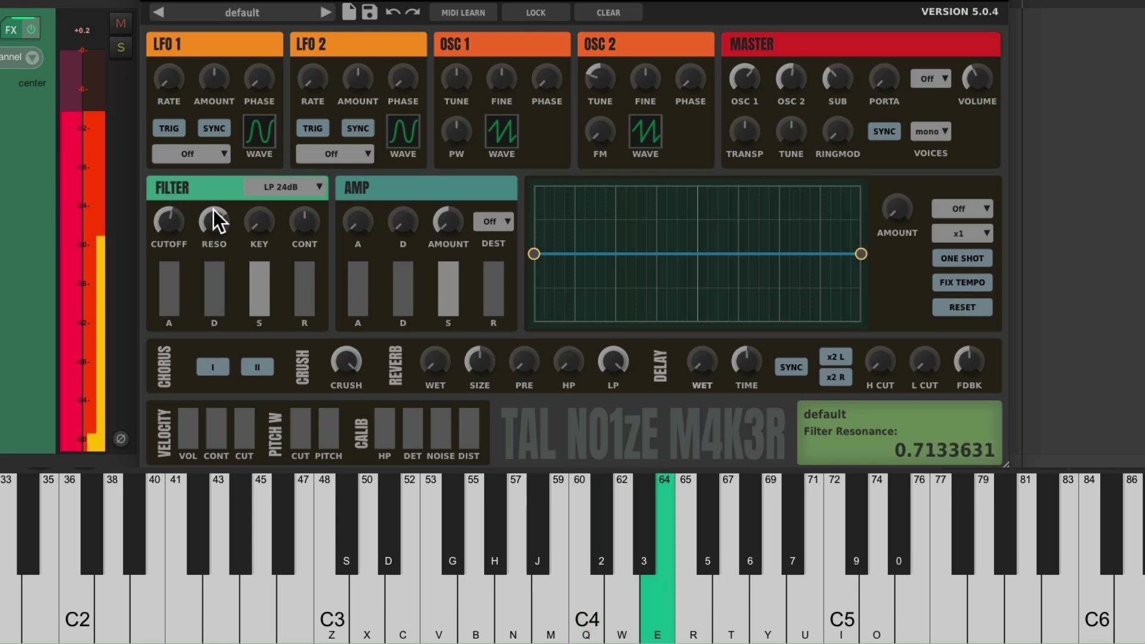
pyautogui.press('t')
pyautogui.press('r')
pyautogui.press('e')
pyautogui.press('q')
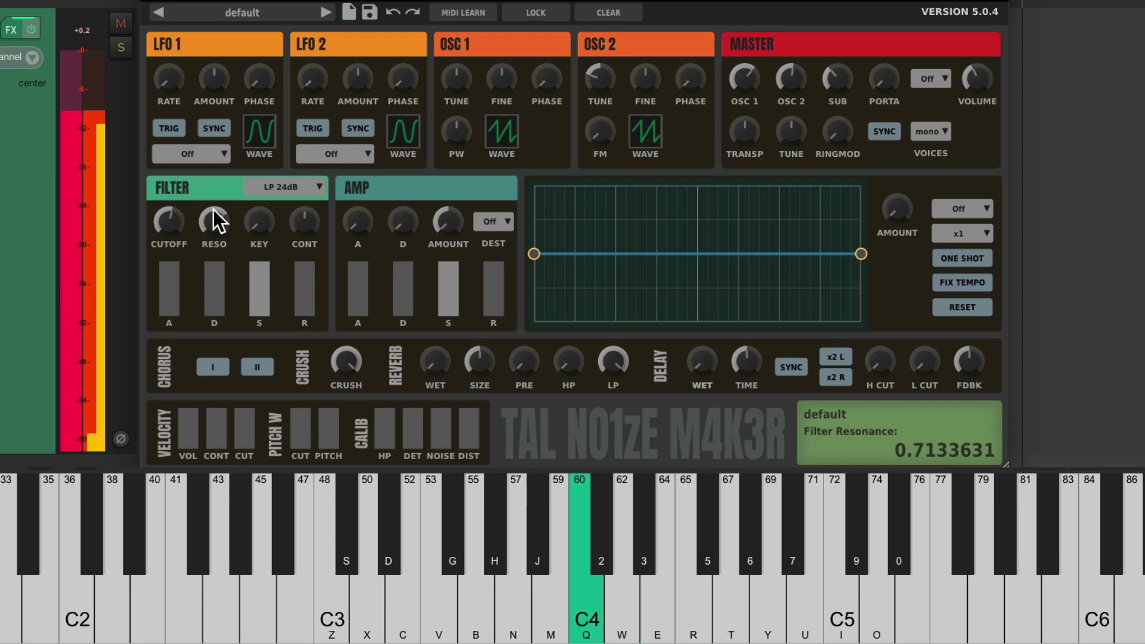
# Set Osc 2 volume to about 0.57 and test high notes up to D7
pyautogui.moveTo(791, 80); pyautogui.dragTo(830, 47)
pyautogui.press('t')
pyautogui.press('r')
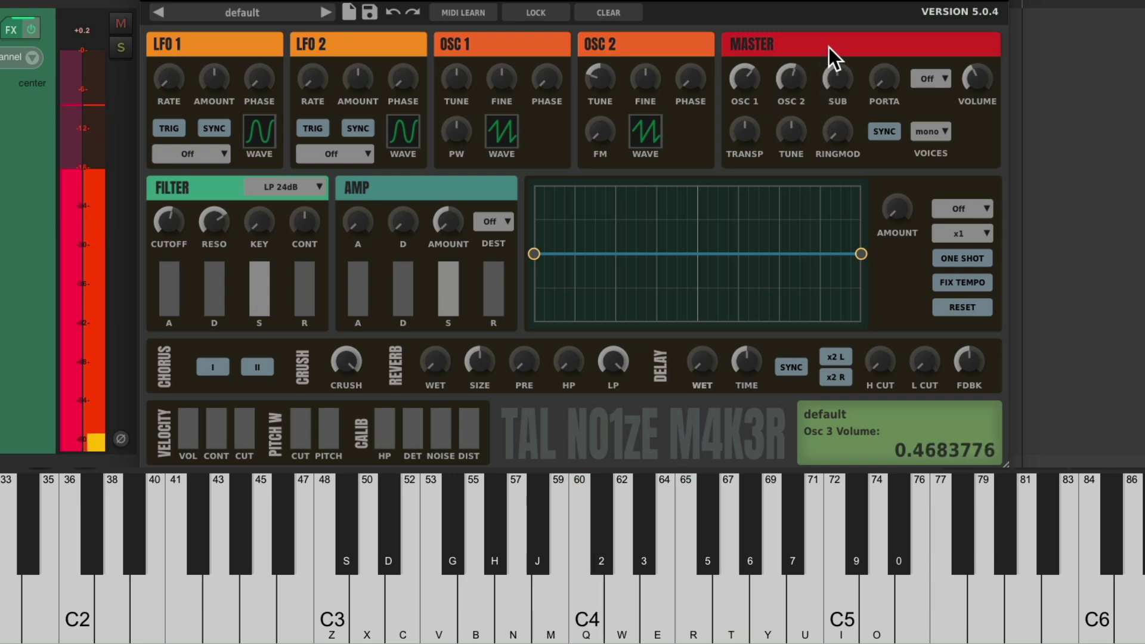
pyautogui.press('Right')
pyautogui.press('Right')
pyautogui.press('q')
pyautogui.press('w')
pyautogui.press('r')
pyautogui.press('Right')
pyautogui.press('q')
pyautogui.press('e')
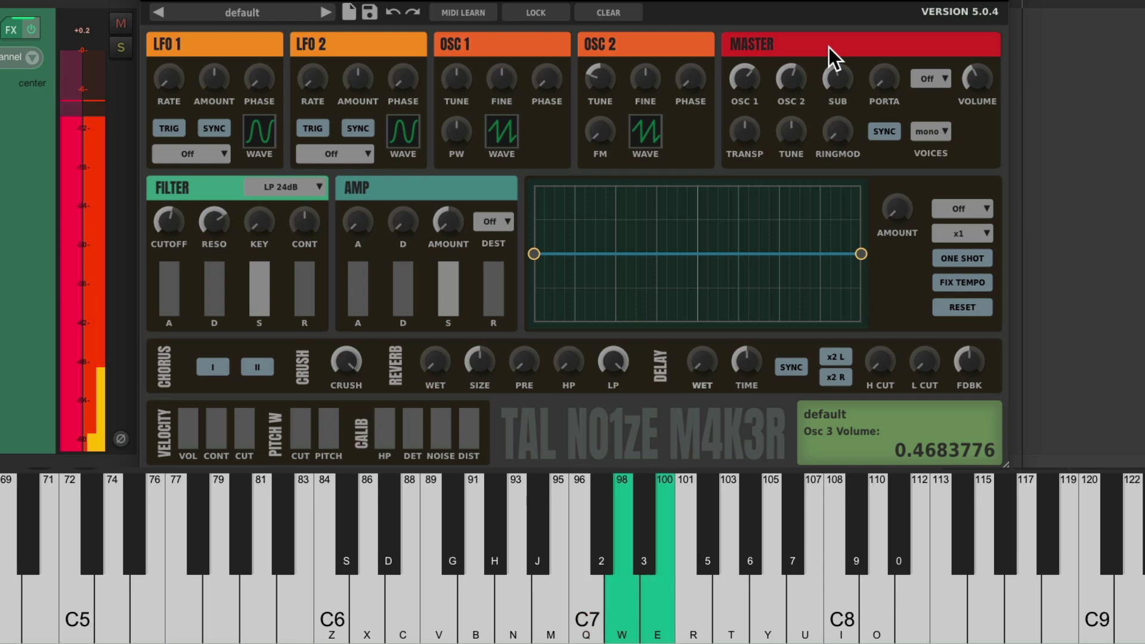
pyautogui.press('w')
# Return to the C5 range and set the filter cutoff to about 0.48
pyautogui.press('Left')
pyautogui.press('q')
pyautogui.press('Left')
pyautogui.press('q')
pyautogui.press('q')
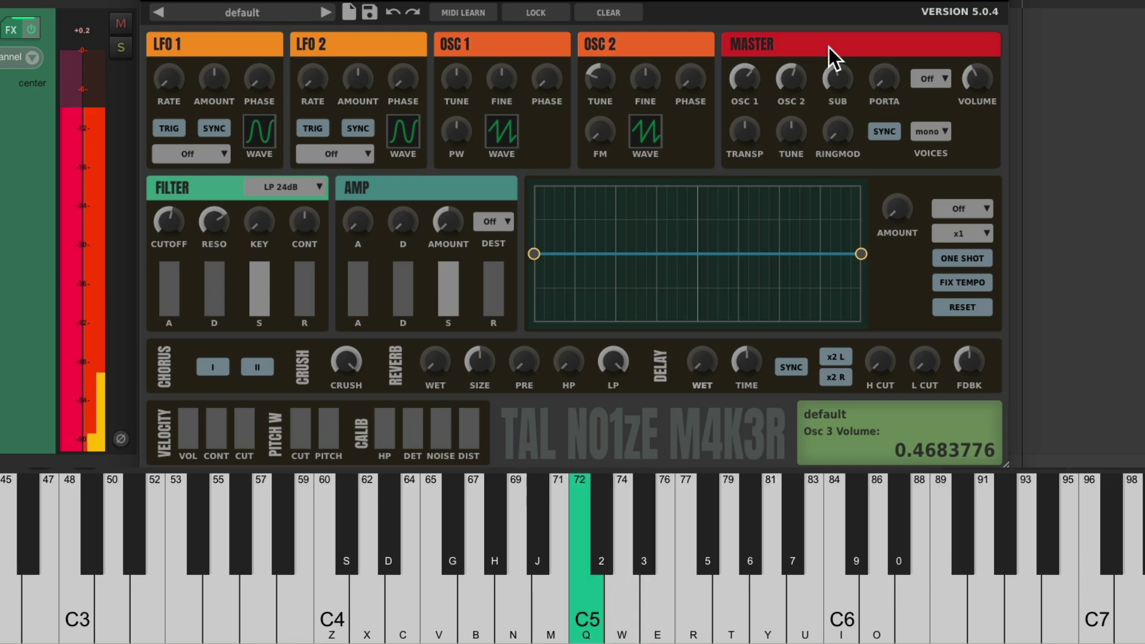
pyautogui.moveTo(179, 240); pyautogui.dragTo(174, 219)
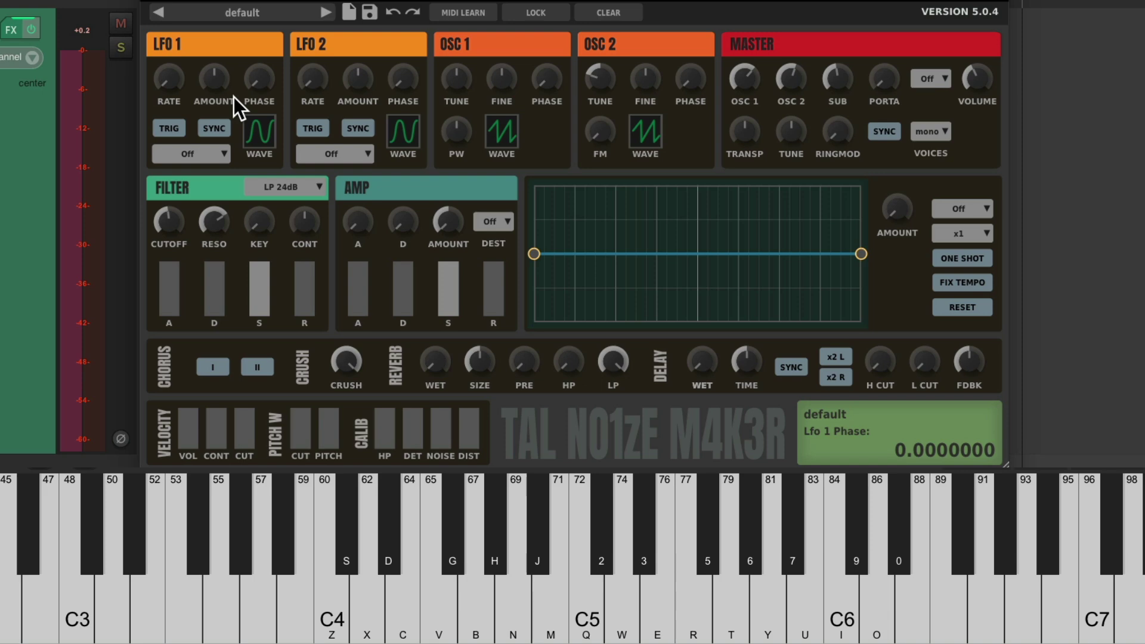
# Route LFO 1 to the filter and slow its rate to about 1.26 Hz
pyautogui.click(212, 158)
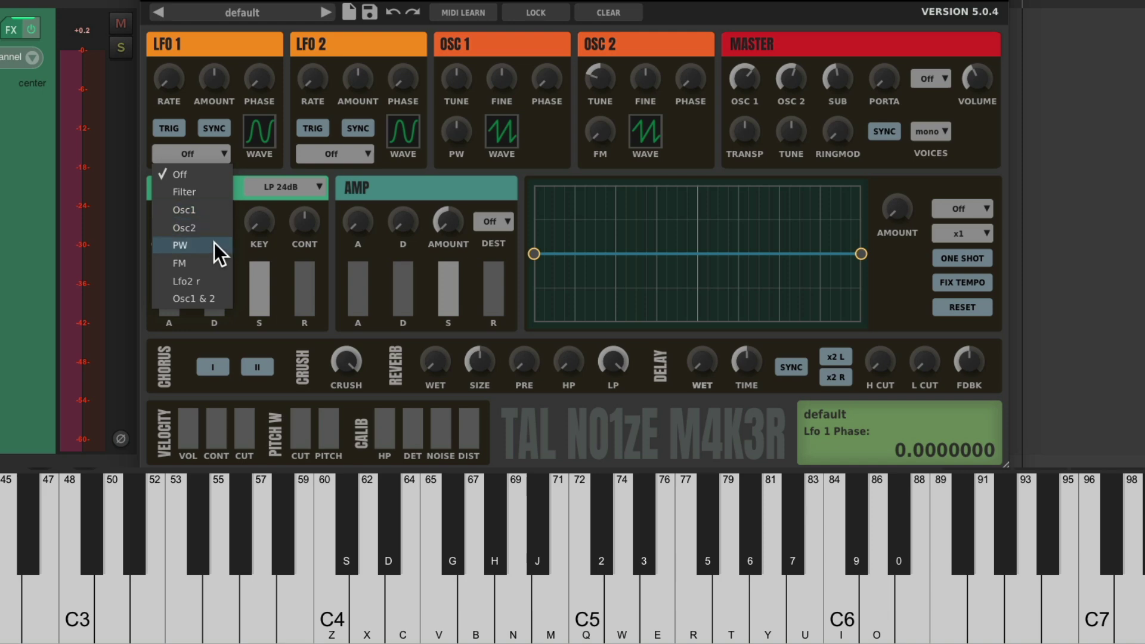
pyautogui.click(214, 193)
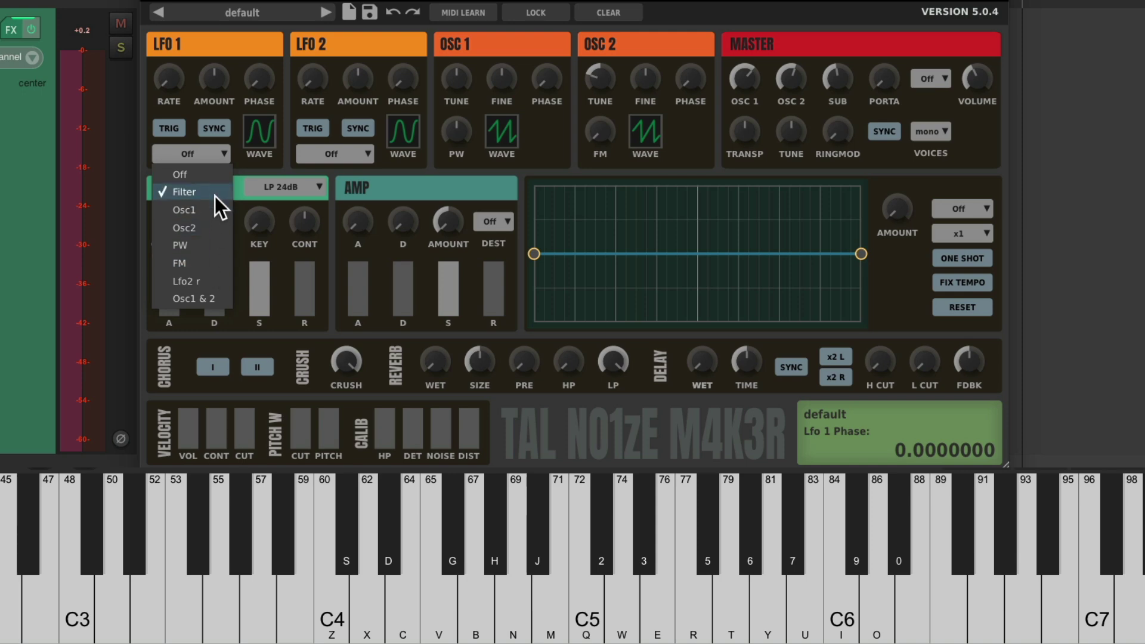
pyautogui.click(214, 192)
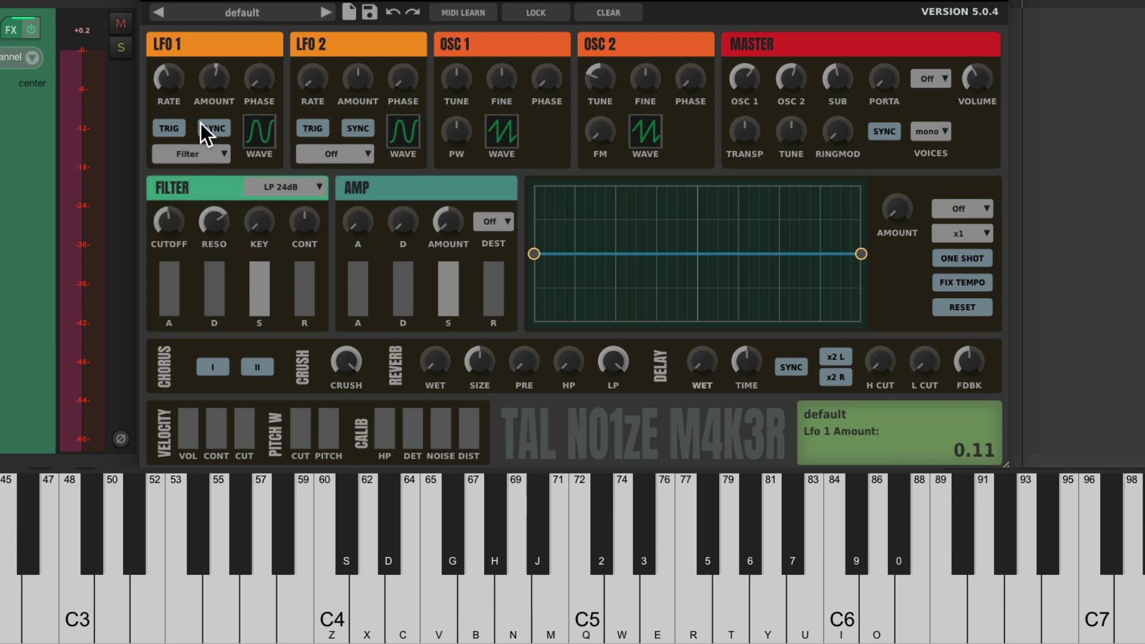
pyautogui.moveTo(169, 71); pyautogui.dragTo(203, 44)
# Audition the wobble, speed LFO 1 to about 9.6 Hz, and lower cutoff to about 0.33
pyautogui.press('z')
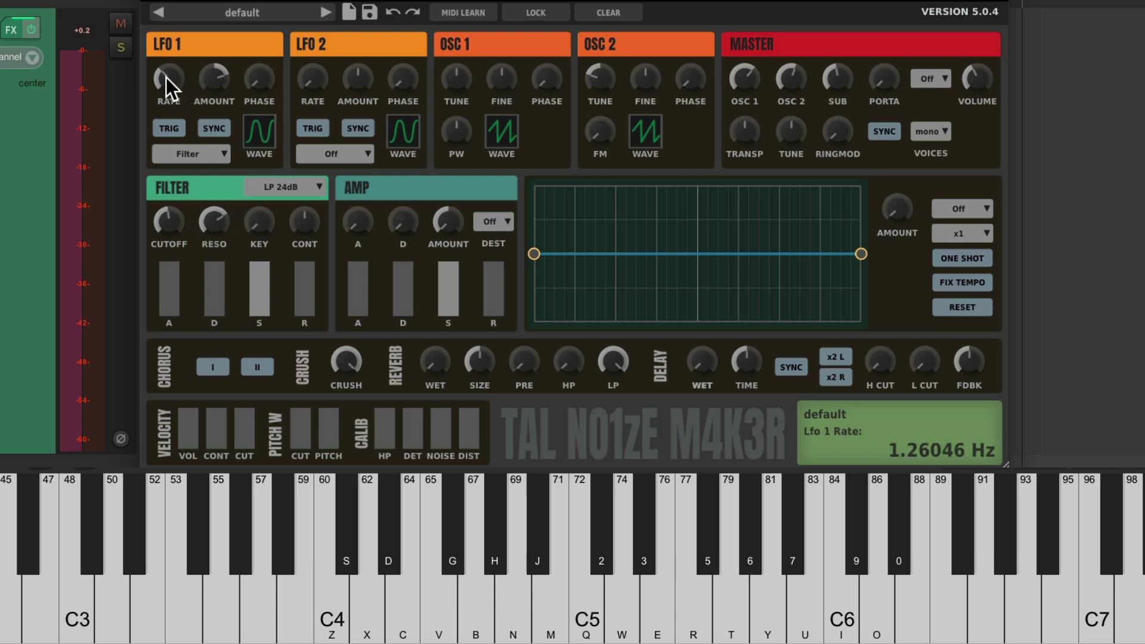
pyautogui.press('z')
pyautogui.moveTo(164, 82); pyautogui.dragTo(216, 79)
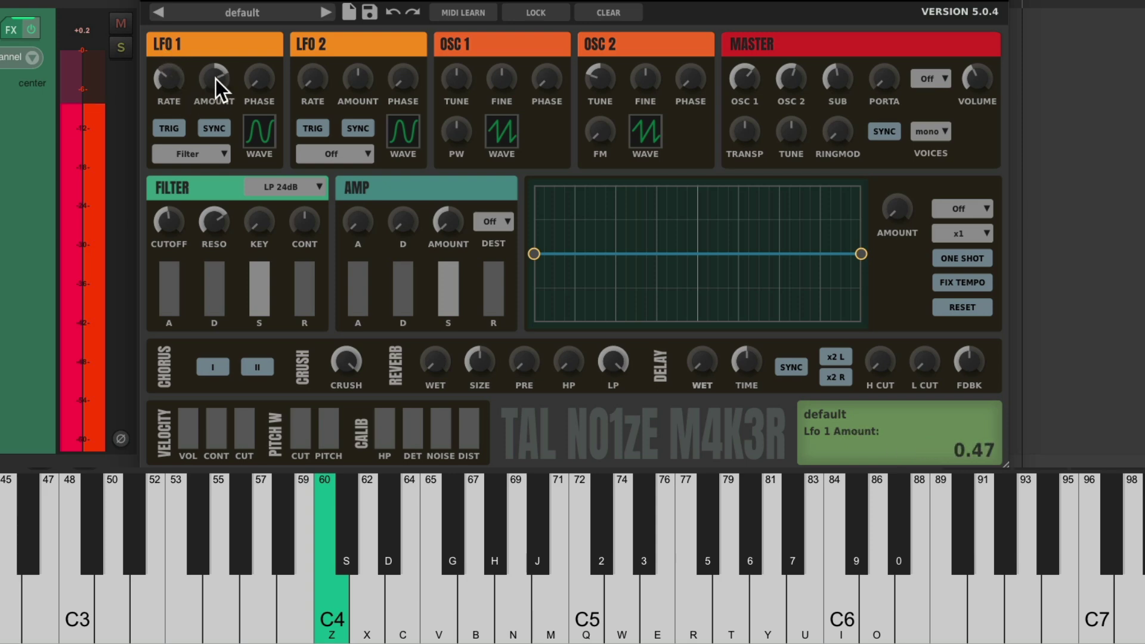
pyautogui.moveTo(166, 229); pyautogui.dragTo(162, 259)
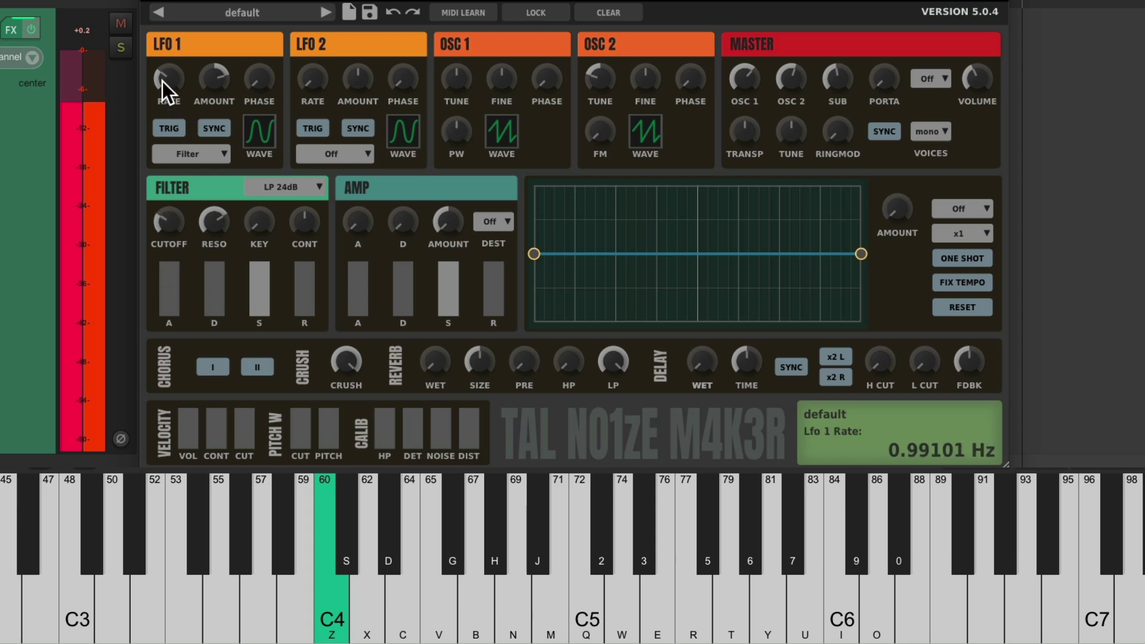
# Try LFO 1 as a square wave near 4 Hz, then stepped random at about 10.9 Hz
pyautogui.moveTo(162, 81)
pyautogui.mouseDown()
pyautogui.moveTo(164, 60)
pyautogui.moveTo(161, 71)
pyautogui.mouseUp()
pyautogui.click(262, 136)
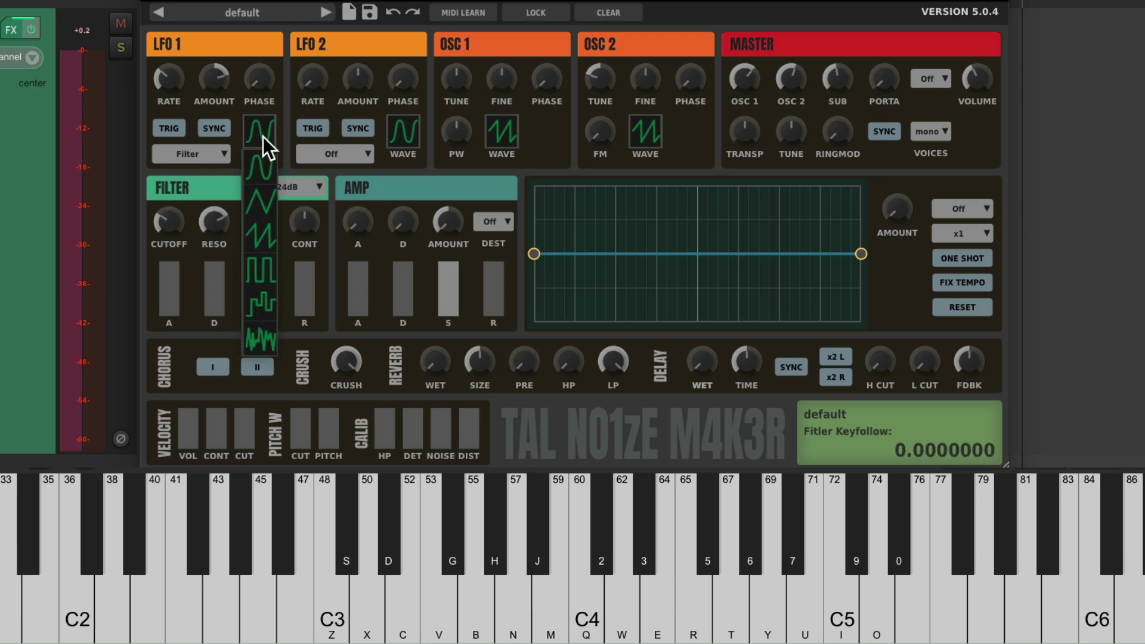
pyautogui.click(267, 268)
pyautogui.press('q')
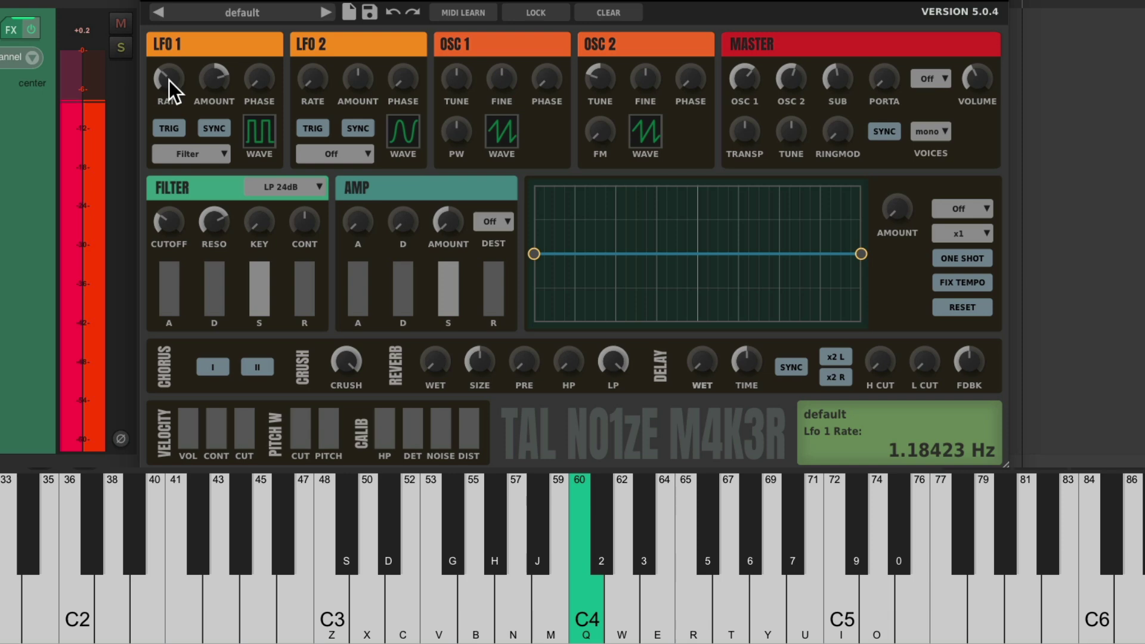
pyautogui.moveTo(170, 80)
pyautogui.mouseDown()
pyautogui.moveTo(177, 38)
pyautogui.moveTo(168, 77)
pyautogui.mouseUp()
pyautogui.click(262, 133)
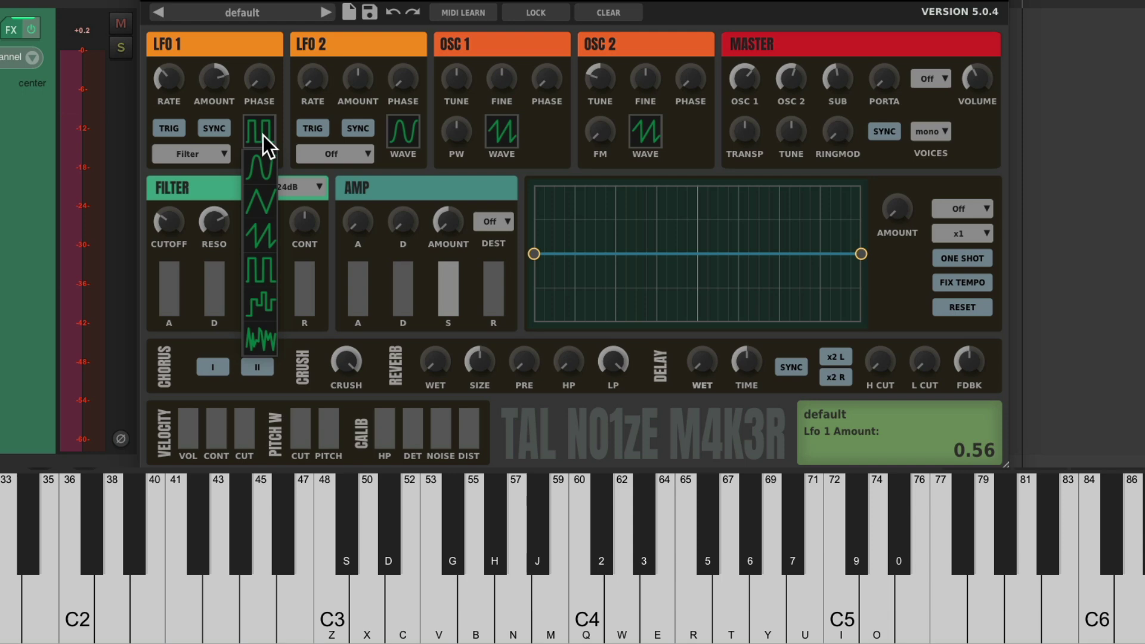
pyautogui.click(265, 298)
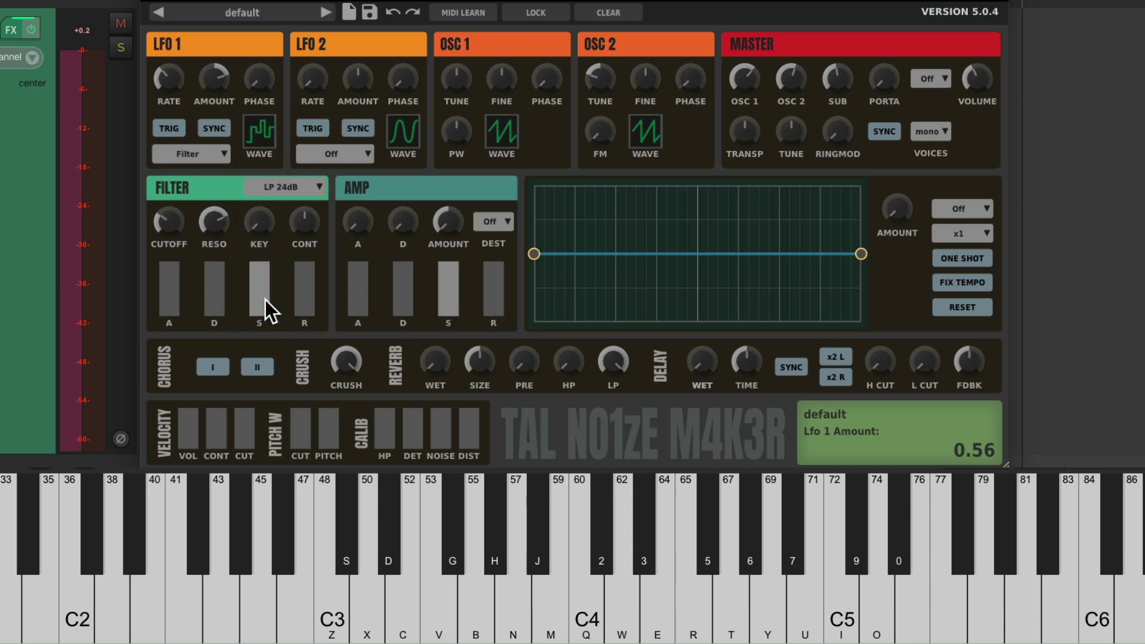
pyautogui.press('q')
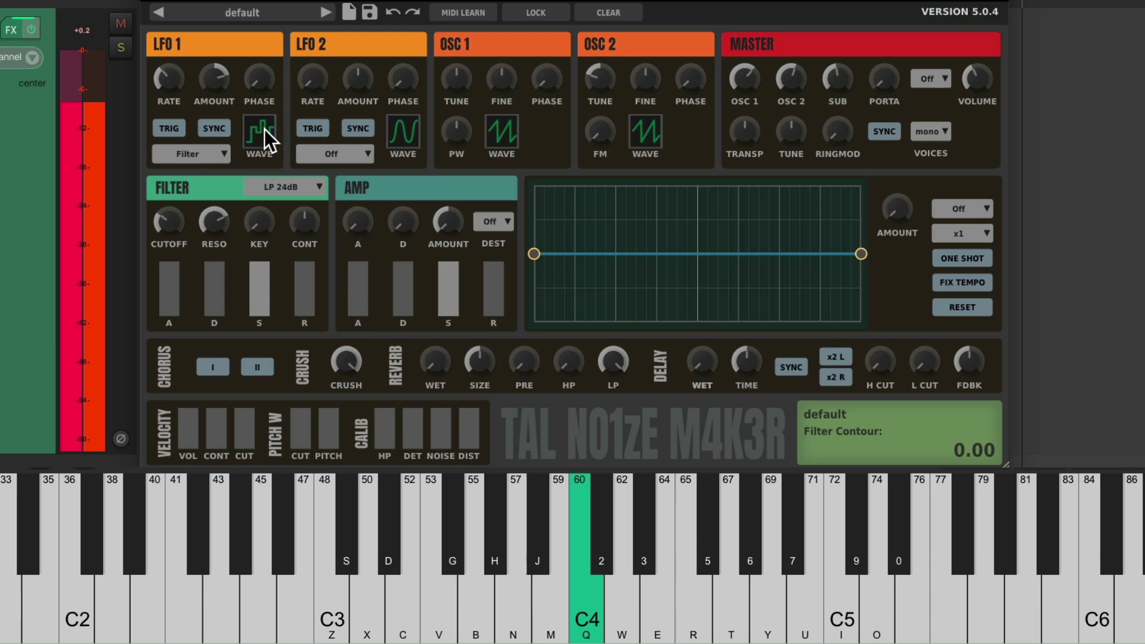
pyautogui.moveTo(169, 79)
pyautogui.mouseDown()
pyautogui.moveTo(185, 87)
pyautogui.moveTo(172, 73)
pyautogui.moveTo(174, 41)
pyautogui.moveTo(169, 86)
pyautogui.moveTo(179, 91)
pyautogui.mouseUp()
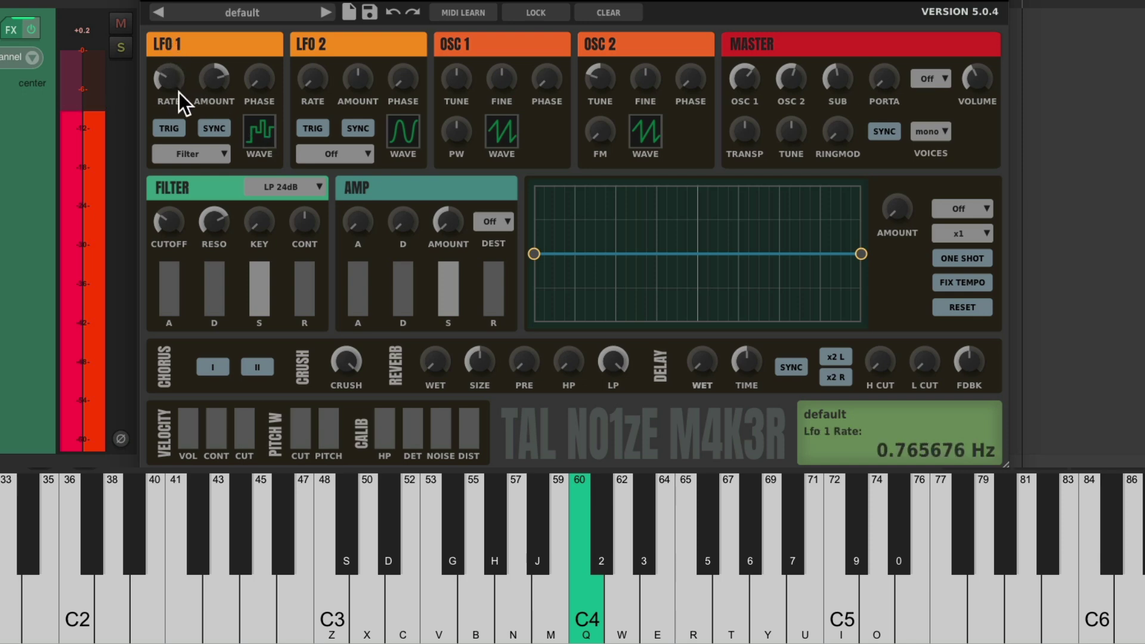
# Return LFO 1 to a sine wave at about 3.2 Hz
pyautogui.click(267, 122)
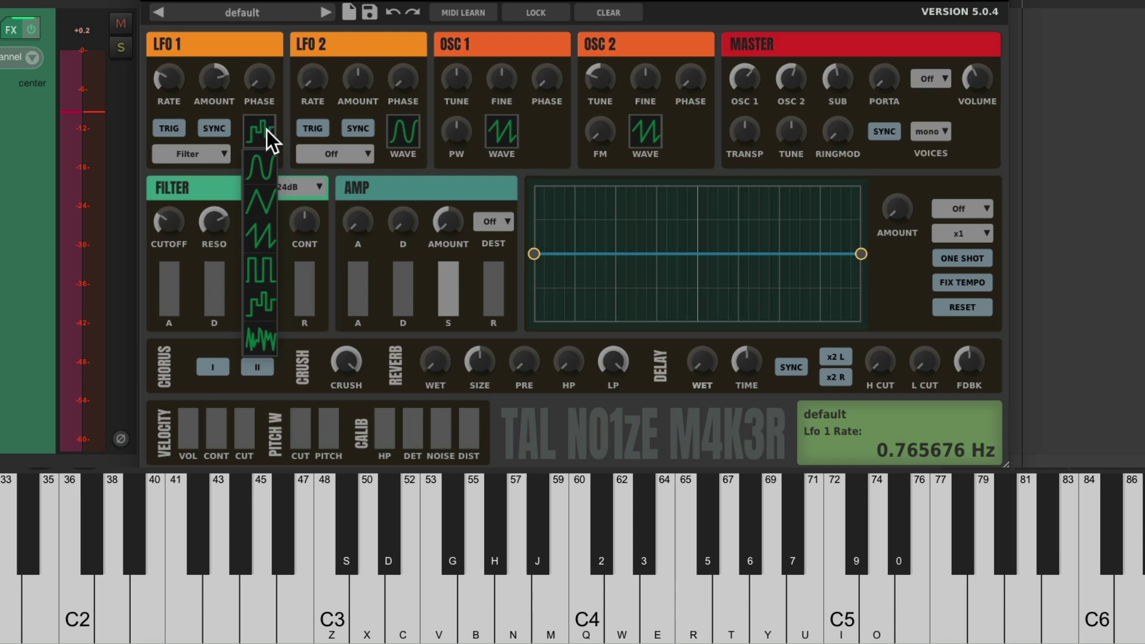
pyautogui.click(262, 170)
pyautogui.press('q')
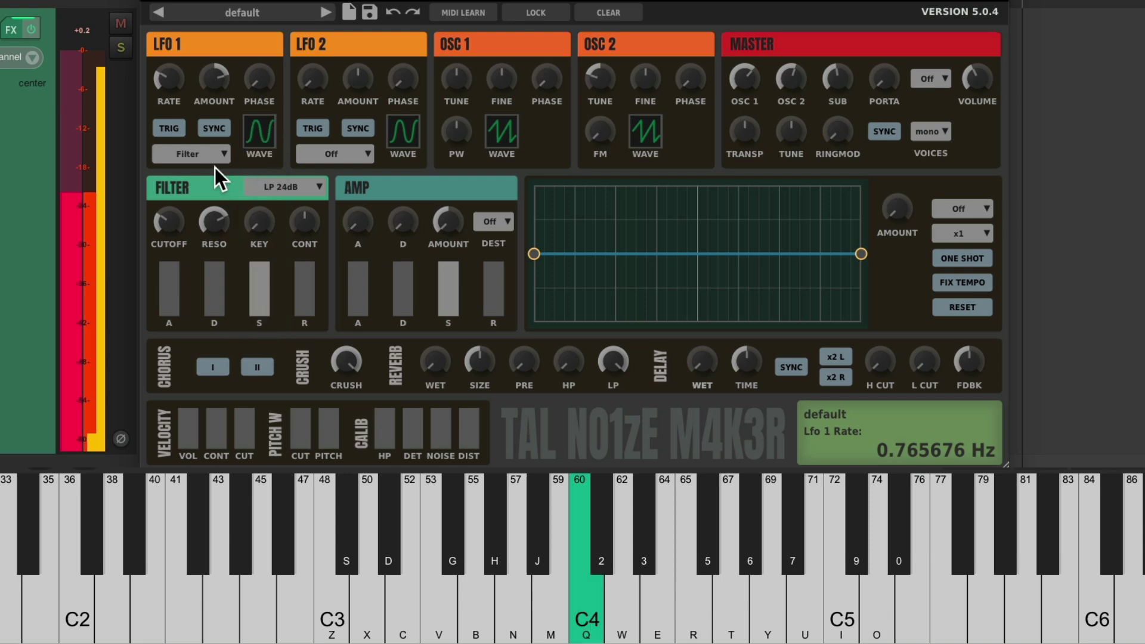
pyautogui.moveTo(169, 76); pyautogui.dragTo(208, 83)
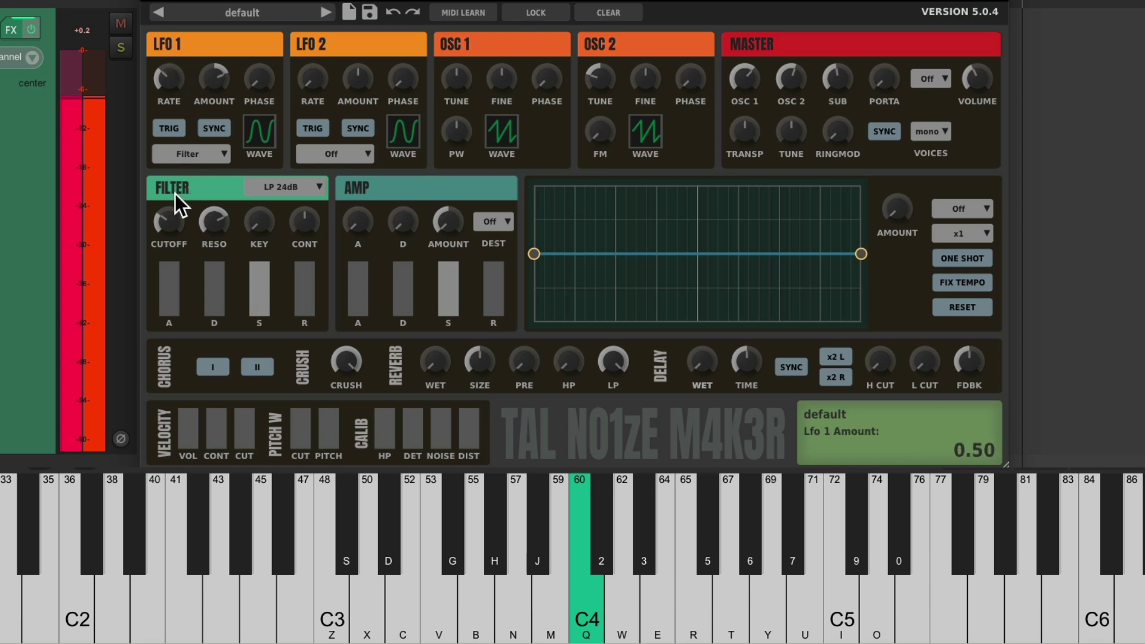
# Set the filter cutoff to about 0.59, audition a W–T run and C4, and check CONT
pyautogui.moveTo(168, 216); pyautogui.dragTo(169, 174)
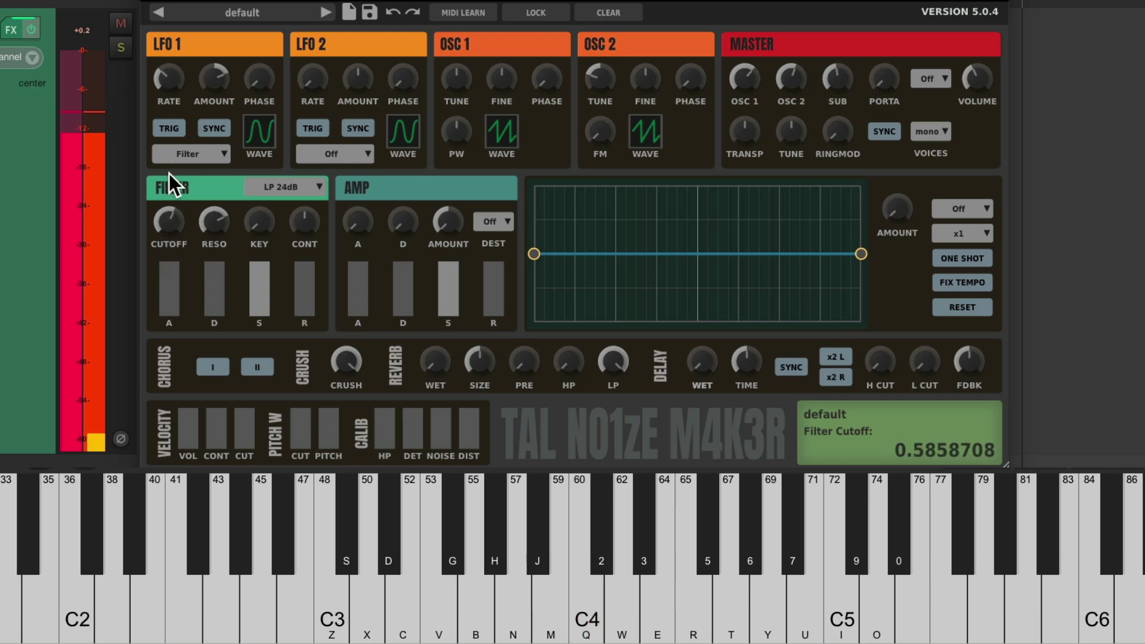
pyautogui.press('w')
pyautogui.press('e')
pyautogui.press('r')
pyautogui.press('t')
pyautogui.press('r')
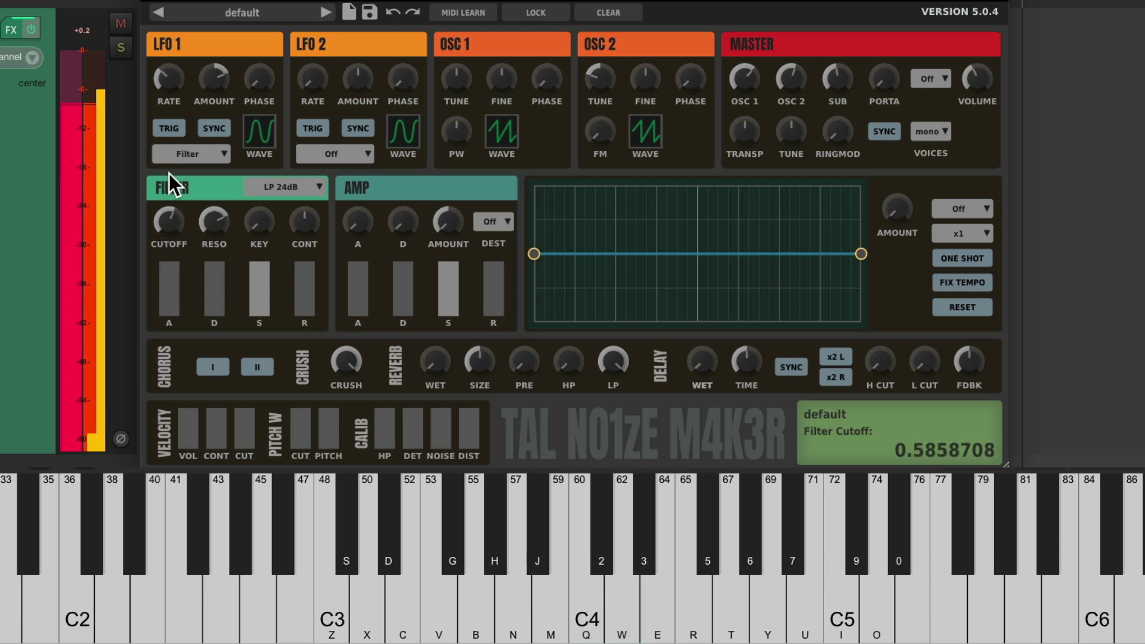
pyautogui.press('q')
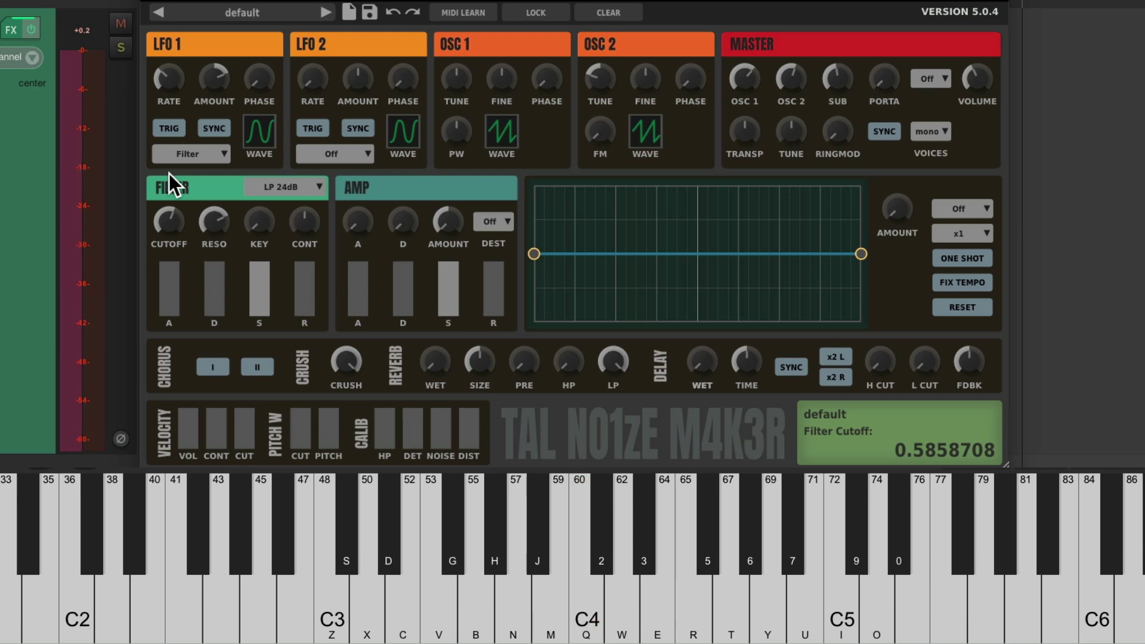
pyautogui.click(292, 228)
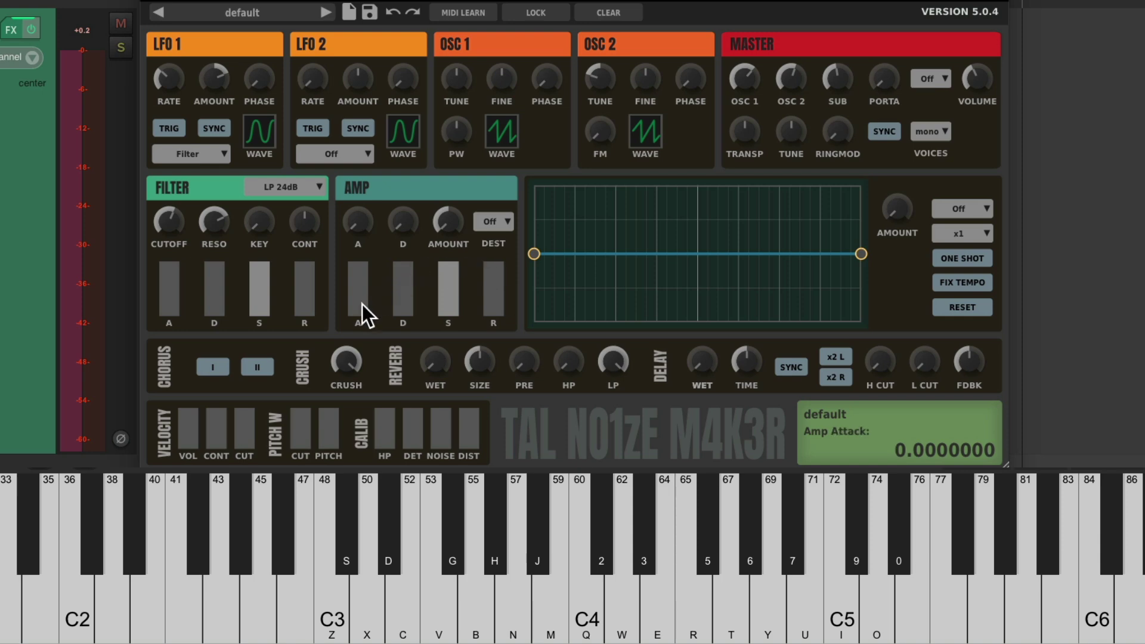
# Try a slower amp attack, then remove the attack entirely and audition a run
pyautogui.moveTo(359, 312); pyautogui.dragTo(363, 280)
pyautogui.press('q')
pyautogui.moveTo(363, 280)
pyautogui.mouseDown()
pyautogui.moveTo(355, 302)
pyautogui.moveTo(356, 287)
pyautogui.mouseUp()
pyautogui.press('q')
pyautogui.press('q')
pyautogui.press('q')
pyautogui.press('q')
pyautogui.moveTo(355, 287); pyautogui.dragTo(362, 330)
pyautogui.press('w')
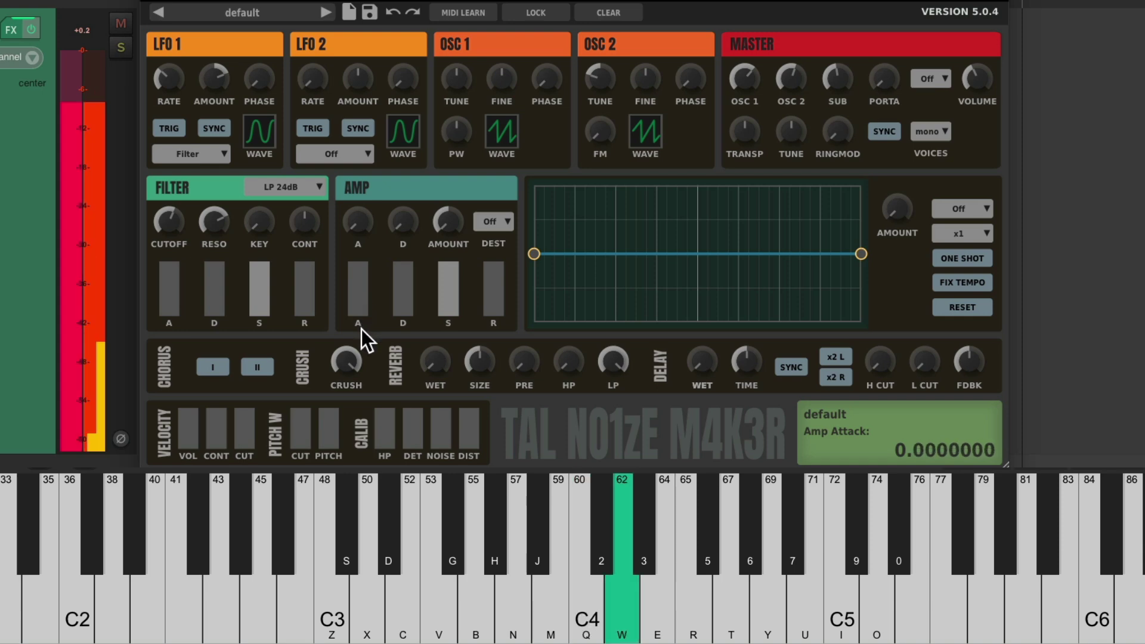
pyautogui.press('e')
pyautogui.press('r')
pyautogui.press('t')
pyautogui.press('e')
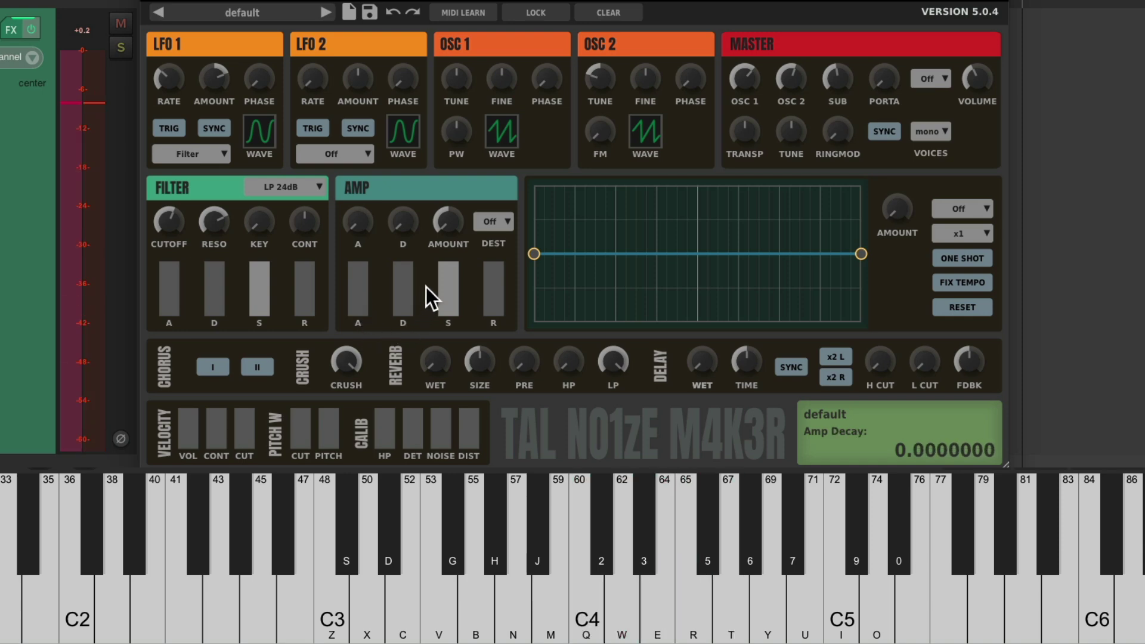
# Drop amp sustain to zero and set decay to about 0.31, testing on C4
pyautogui.moveTo(449, 278); pyautogui.dragTo(454, 355)
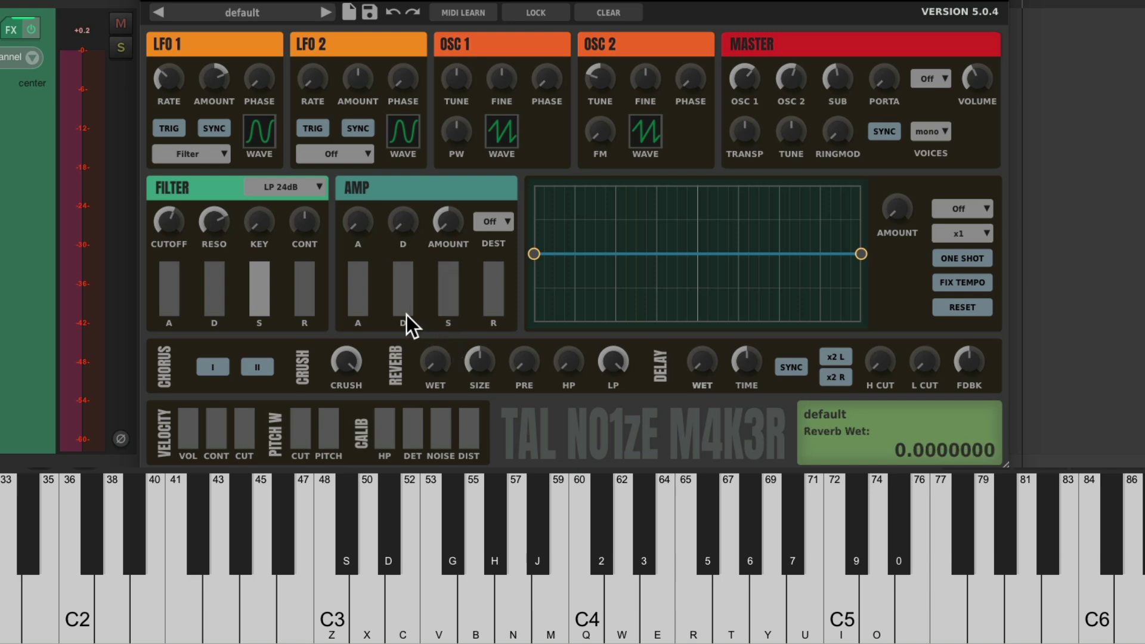
pyautogui.moveTo(407, 315); pyautogui.dragTo(407, 287)
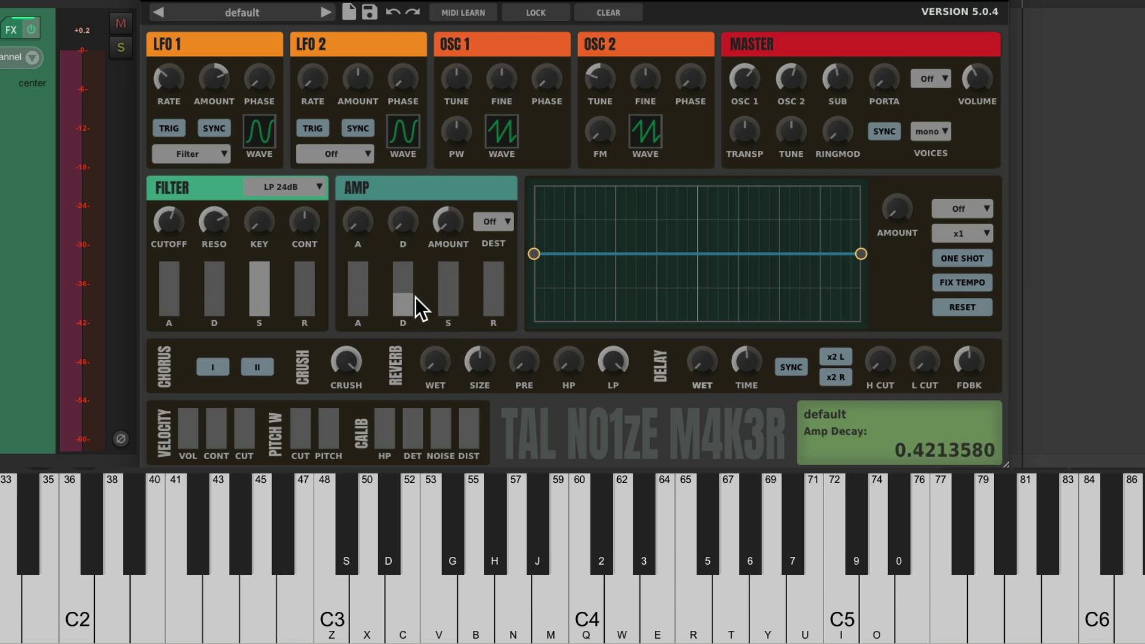
pyautogui.press('q')
pyautogui.moveTo(409, 298); pyautogui.dragTo(403, 306)
pyautogui.press('q')
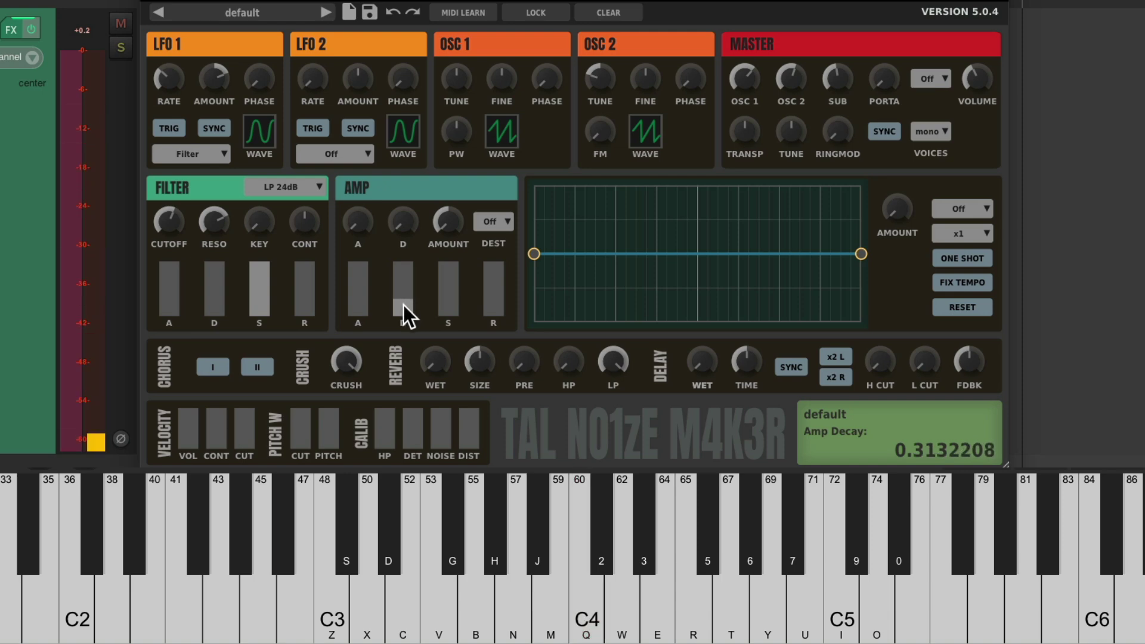
pyautogui.press('q')
# Set amp release to about 0.31, audition across octaves, then drop release to zero
pyautogui.moveTo(495, 311); pyautogui.dragTo(489, 307)
pyautogui.press('w')
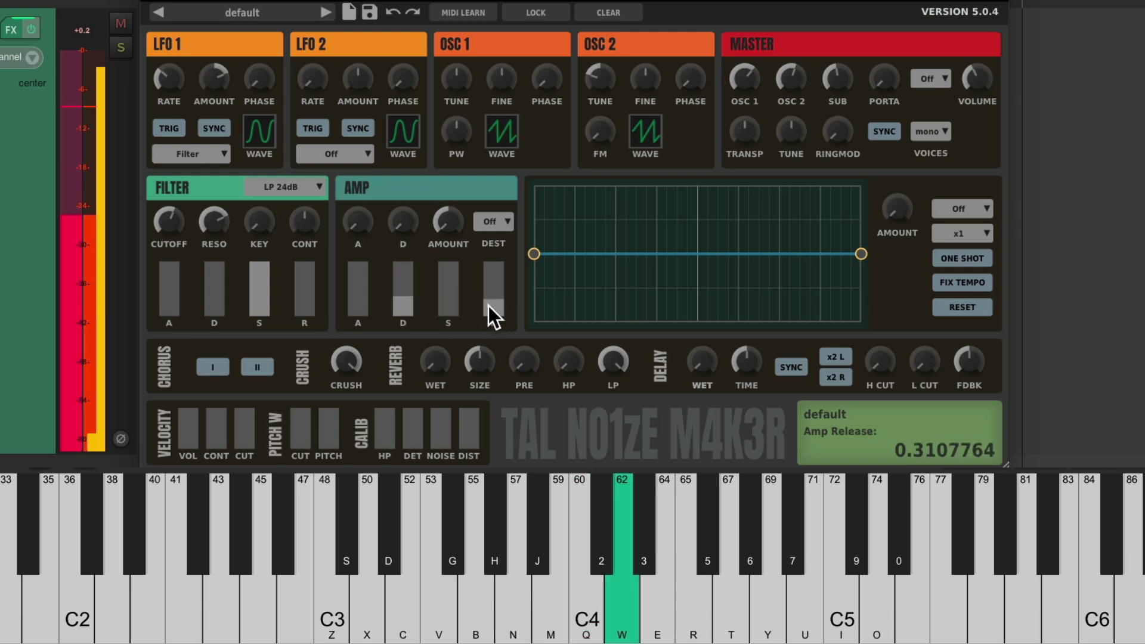
pyautogui.press('e')
pyautogui.press('r')
pyautogui.press('Left')
pyautogui.press('q')
pyautogui.press('e')
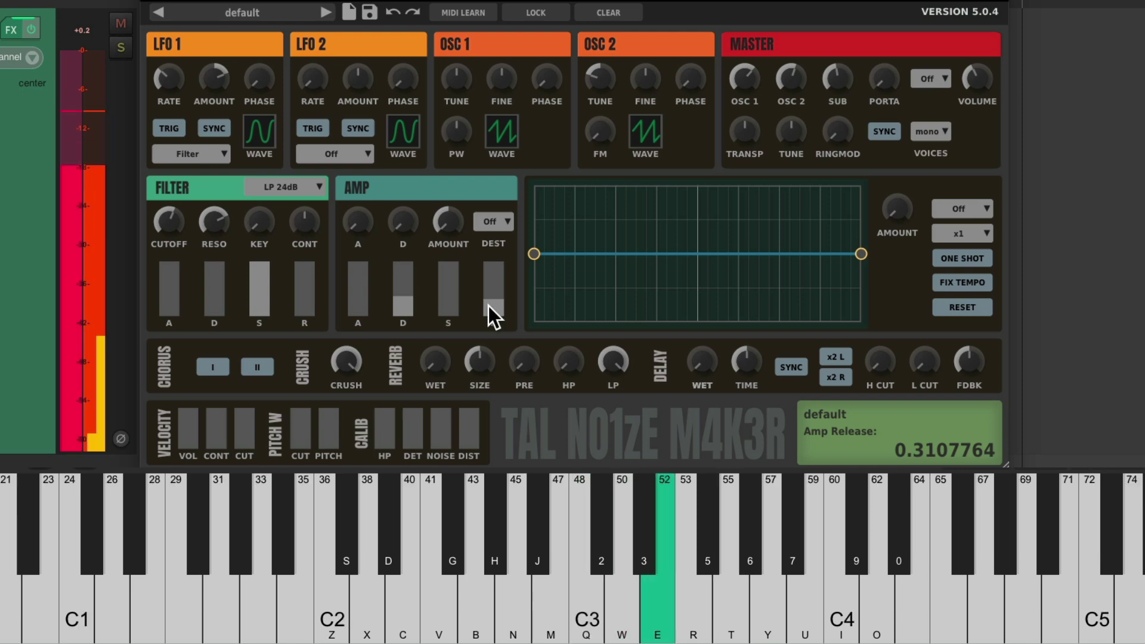
pyautogui.press('t')
pyautogui.press('q')
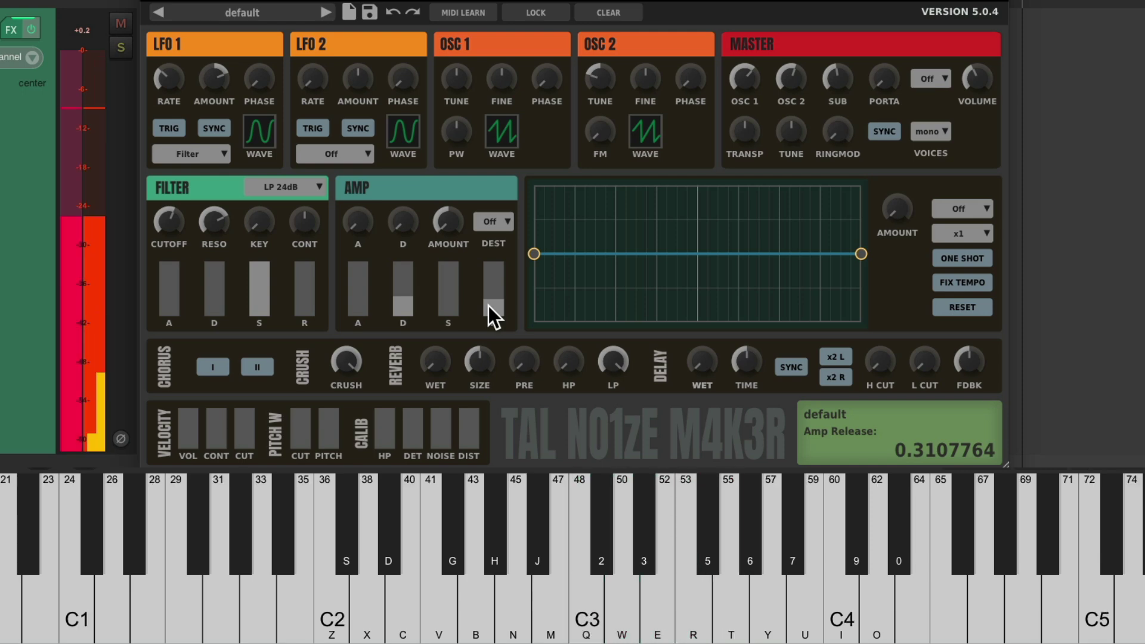
pyautogui.press('Right')
pyautogui.moveTo(500, 299); pyautogui.dragTo(495, 338)
# Reset amp decay to zero and sustain to full, then play E4
pyautogui.moveTo(409, 301); pyautogui.dragTo(453, 218)
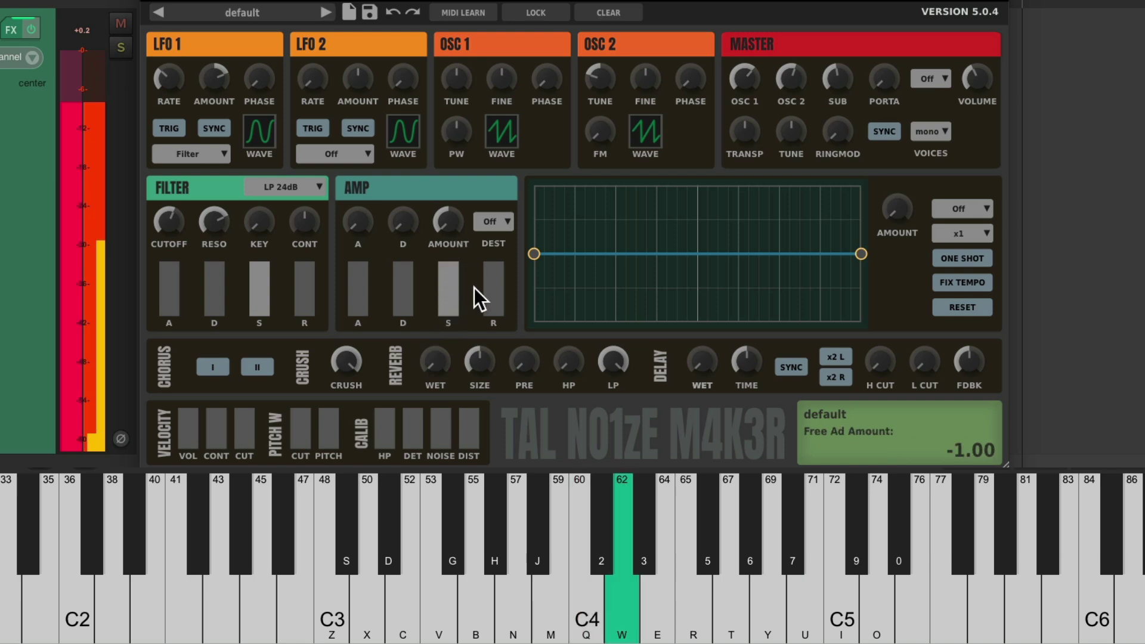
pyautogui.press('e')
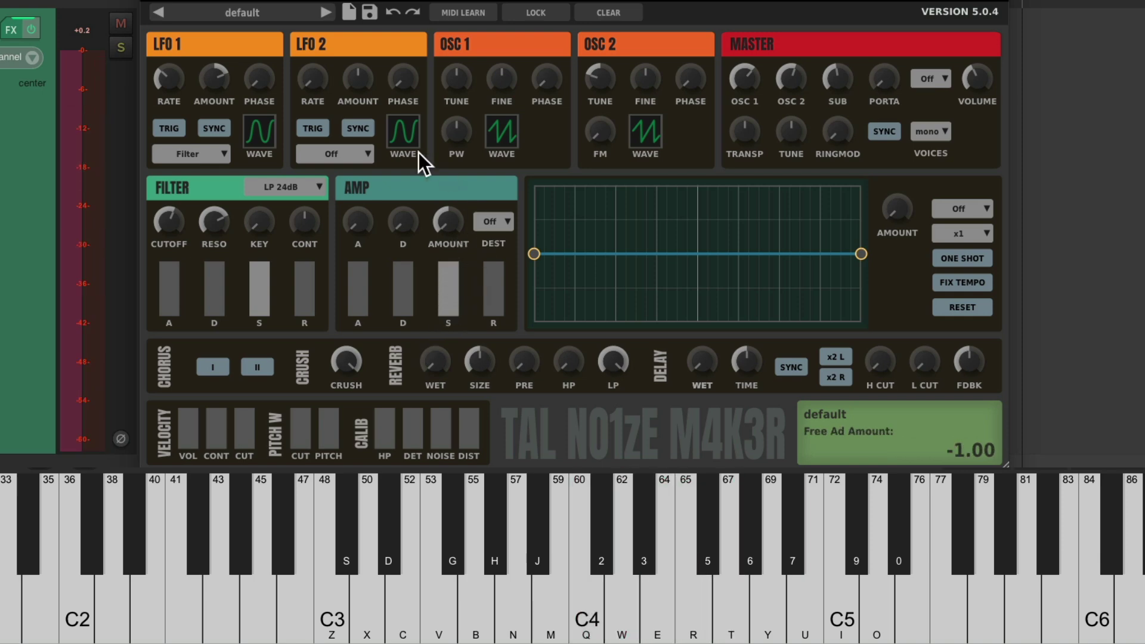
# Route TAL-NoiseMaker's free envelope to the Filter destination
pyautogui.moveTo(273, 231)
pyautogui.press('q')
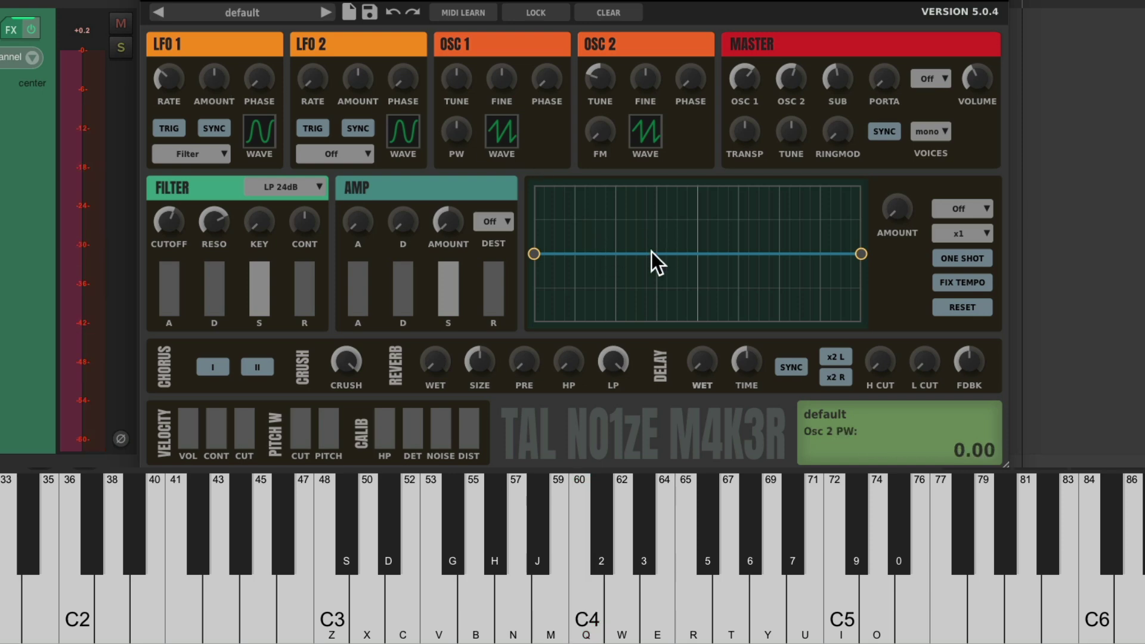
pyautogui.click(969, 212)
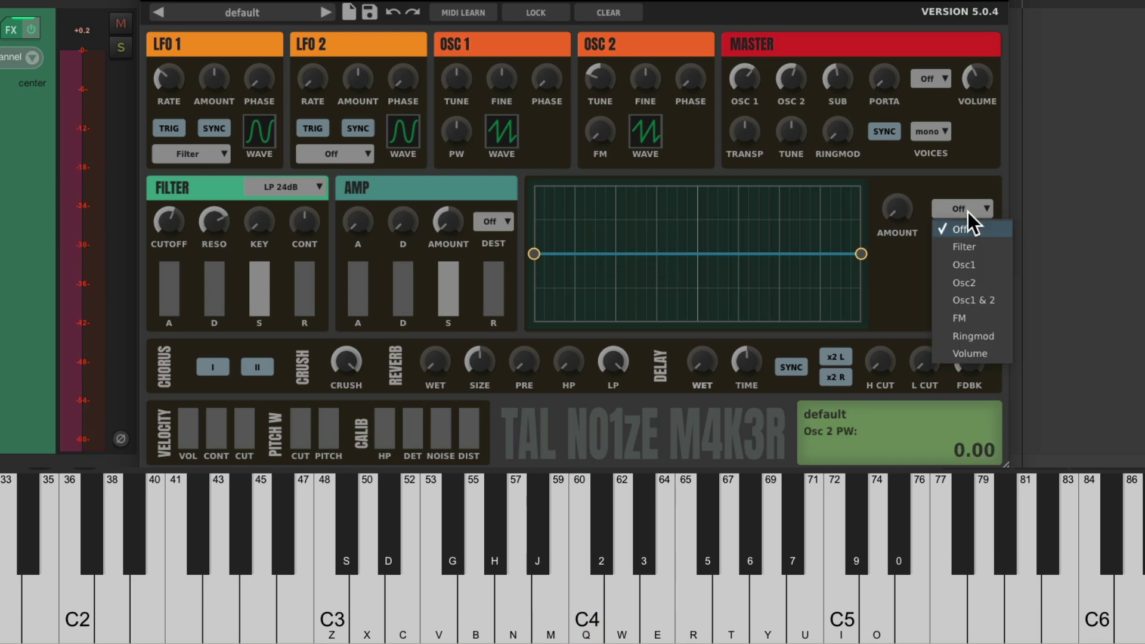
pyautogui.click(994, 245)
pyautogui.moveTo(900, 212)
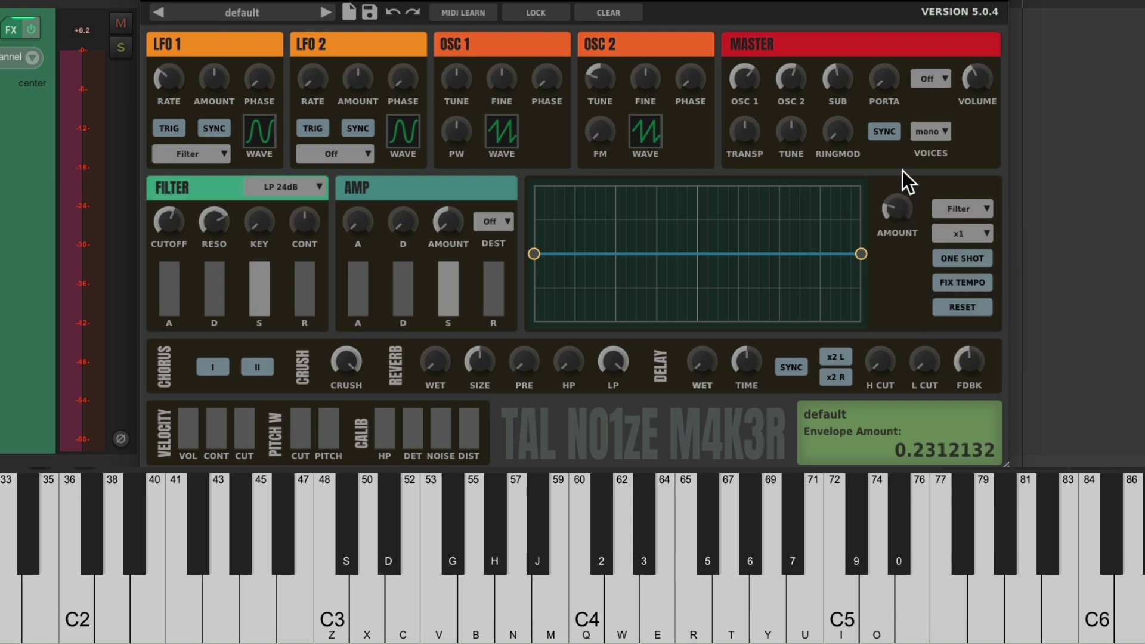
# Draw a sharp peak followed by a dip on the free envelope curve
pyautogui.press('q')
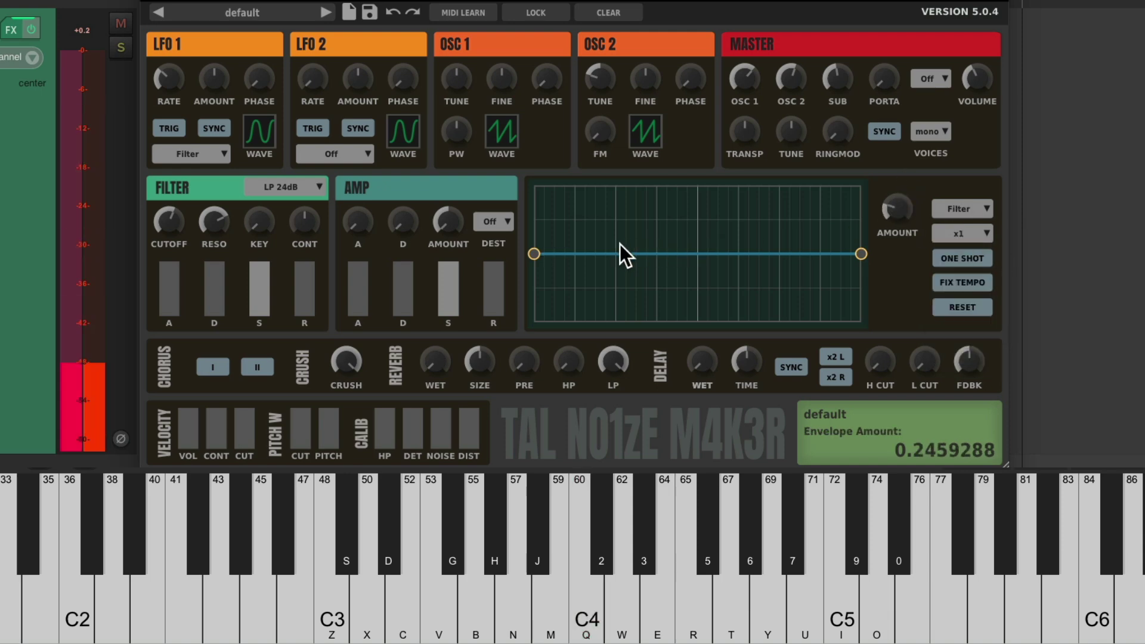
pyautogui.doubleClick(596, 255)
pyautogui.moveTo(596, 255); pyautogui.dragTo(623, 331)
pyautogui.doubleClick(597, 203)
pyautogui.press('q')
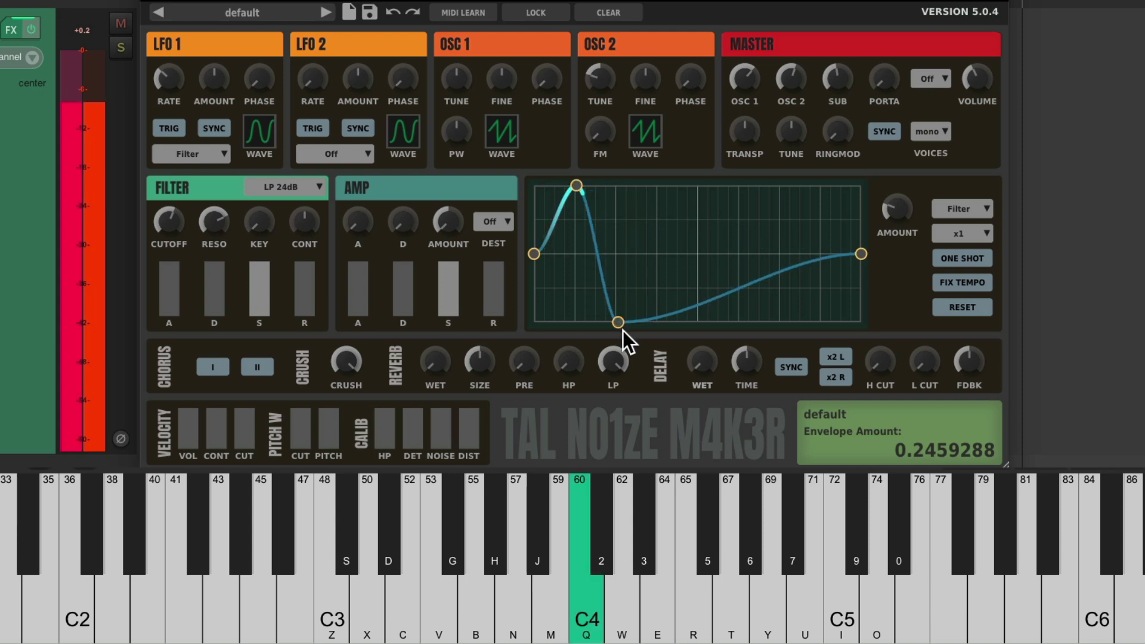
# Double the free envelope's speed to x2
pyautogui.click(977, 233)
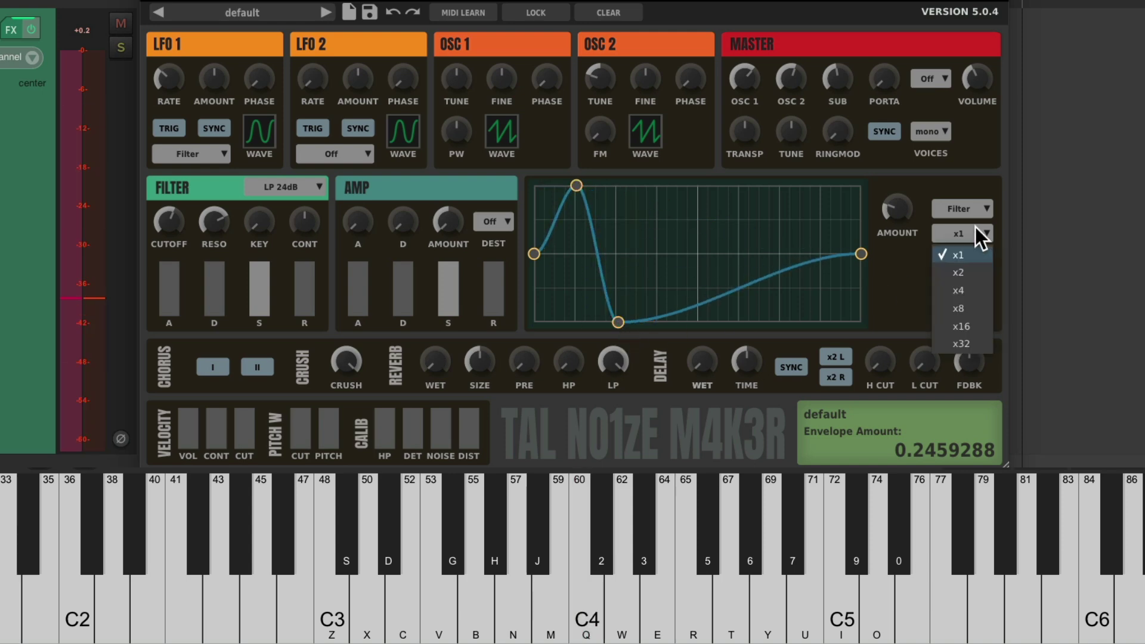
pyautogui.click(970, 267)
pyautogui.press('q')
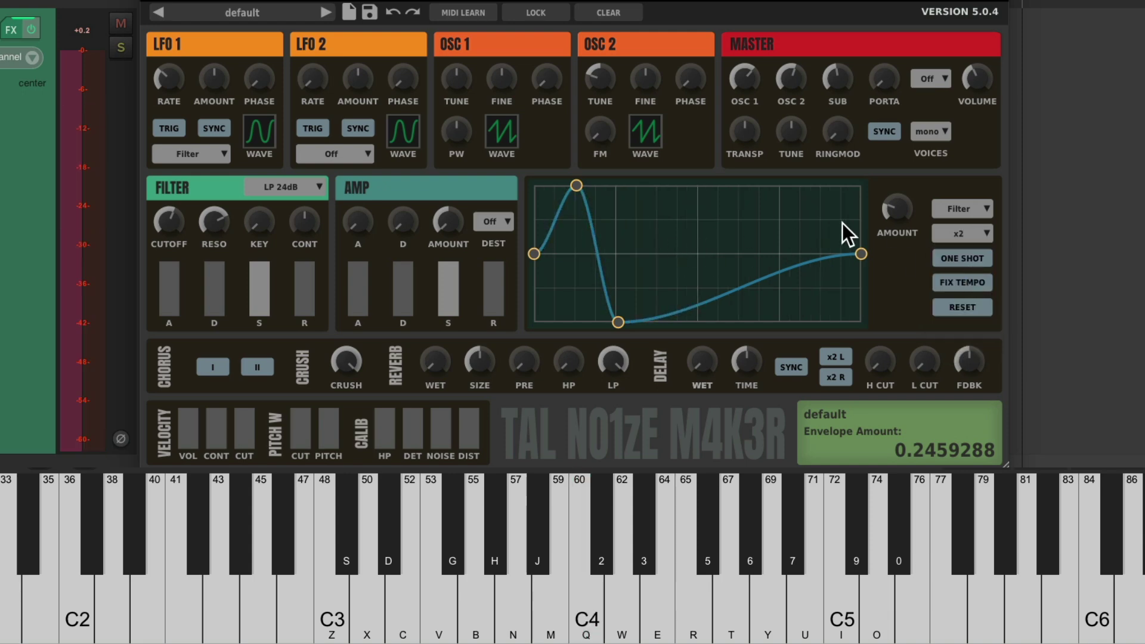
# Set the envelope amount to about 0.5, auditioning with C4
pyautogui.moveTo(888, 209); pyautogui.dragTo(892, 165)
pyautogui.press('q')
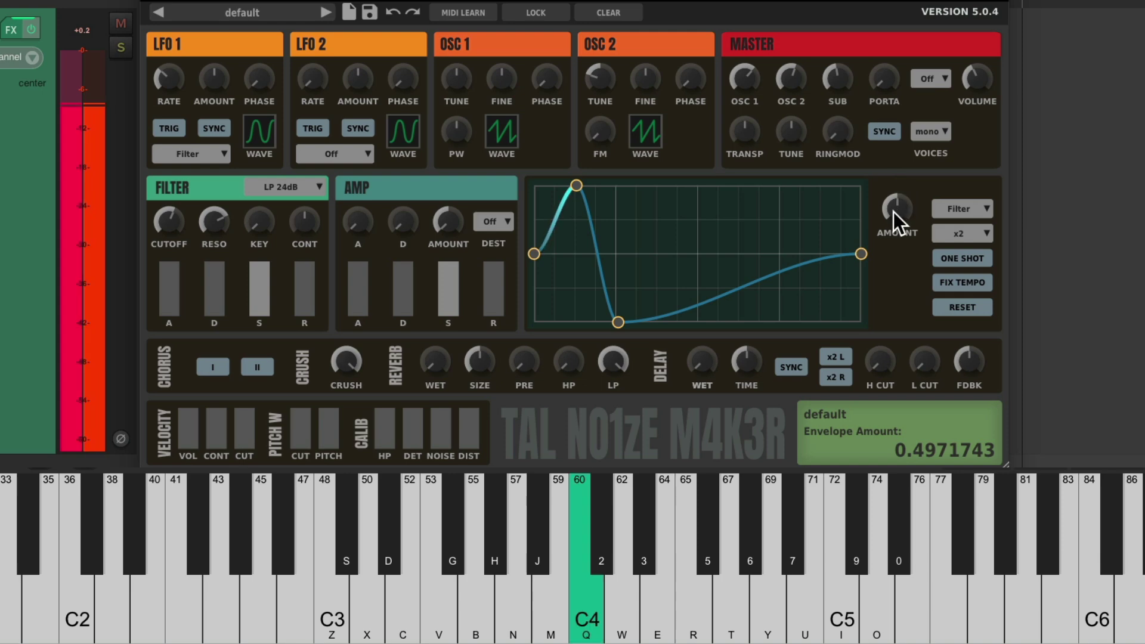
pyautogui.moveTo(894, 212)
pyautogui.mouseDown()
pyautogui.moveTo(896, 202)
pyautogui.moveTo(891, 212)
pyautogui.mouseUp()
pyautogui.press('q')
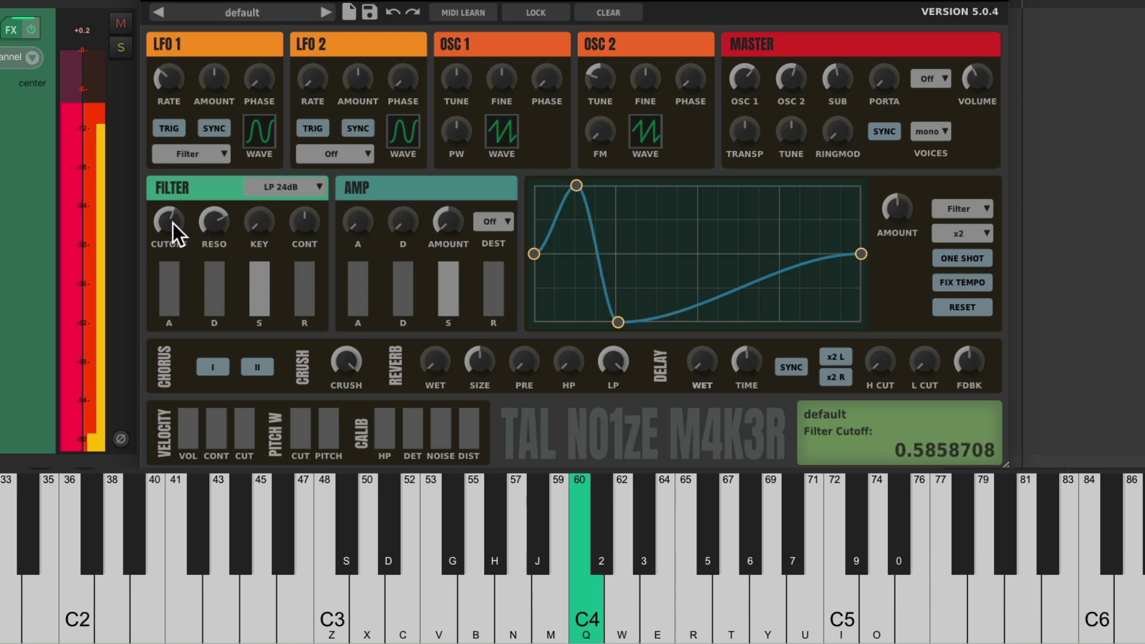
pyautogui.moveTo(172, 223)
pyautogui.mouseDown()
pyautogui.moveTo(165, 252)
pyautogui.moveTo(165, 241)
pyautogui.mouseUp()
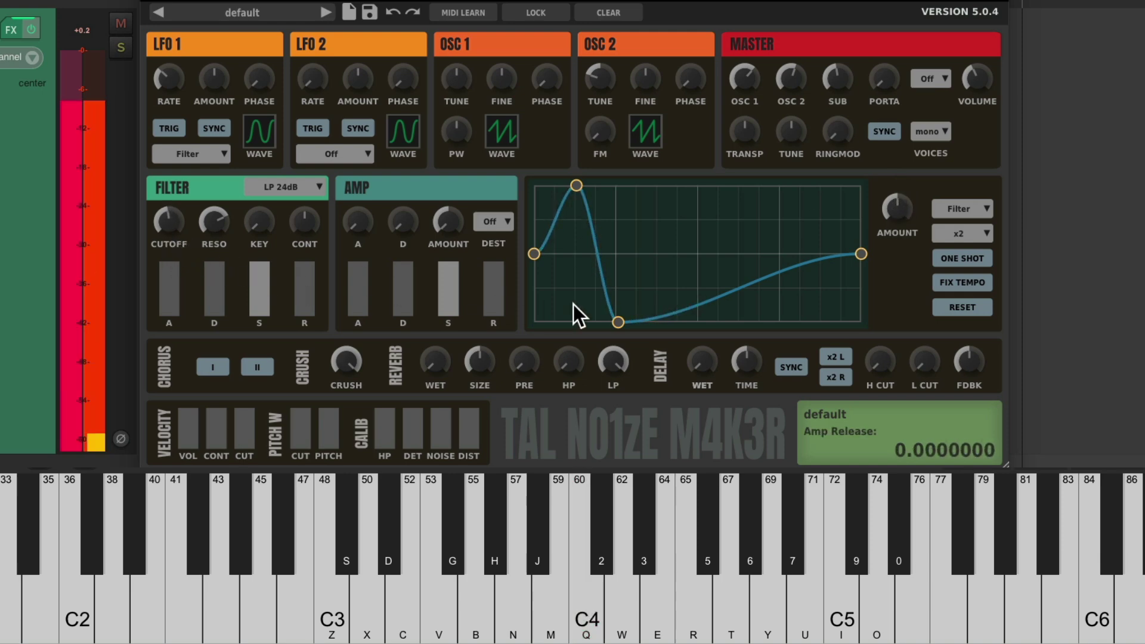
# Move the envelope peak and dip earlier, then add a second peak and dip
pyautogui.press('q')
pyautogui.moveTo(575, 187); pyautogui.dragTo(554, 185)
pyautogui.moveTo(618, 323); pyautogui.dragTo(576, 323)
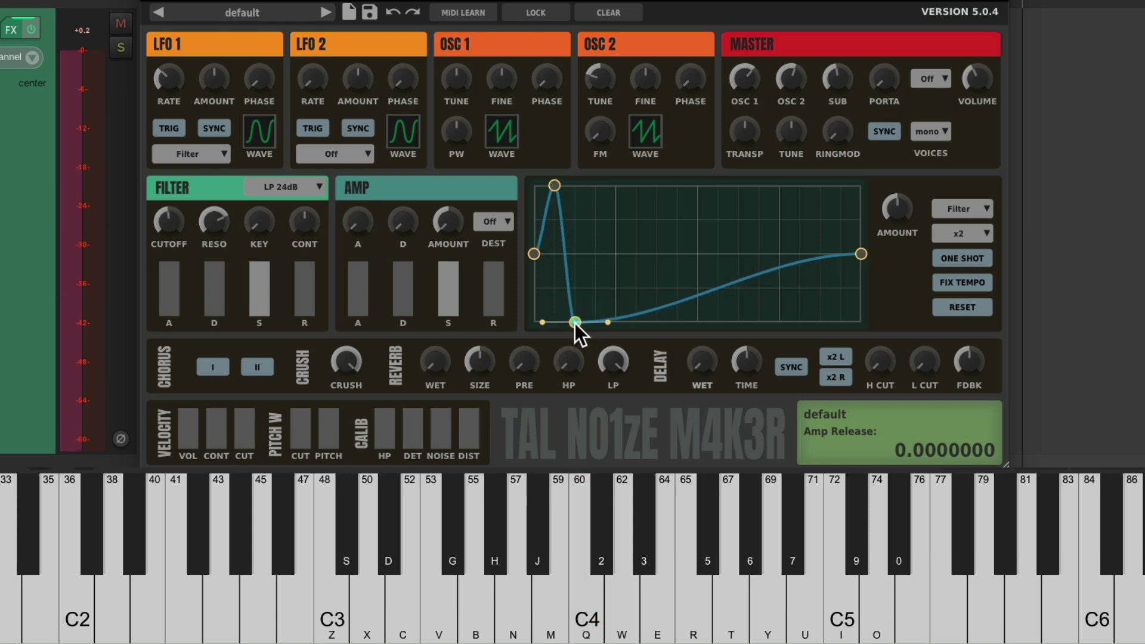
pyautogui.press('q')
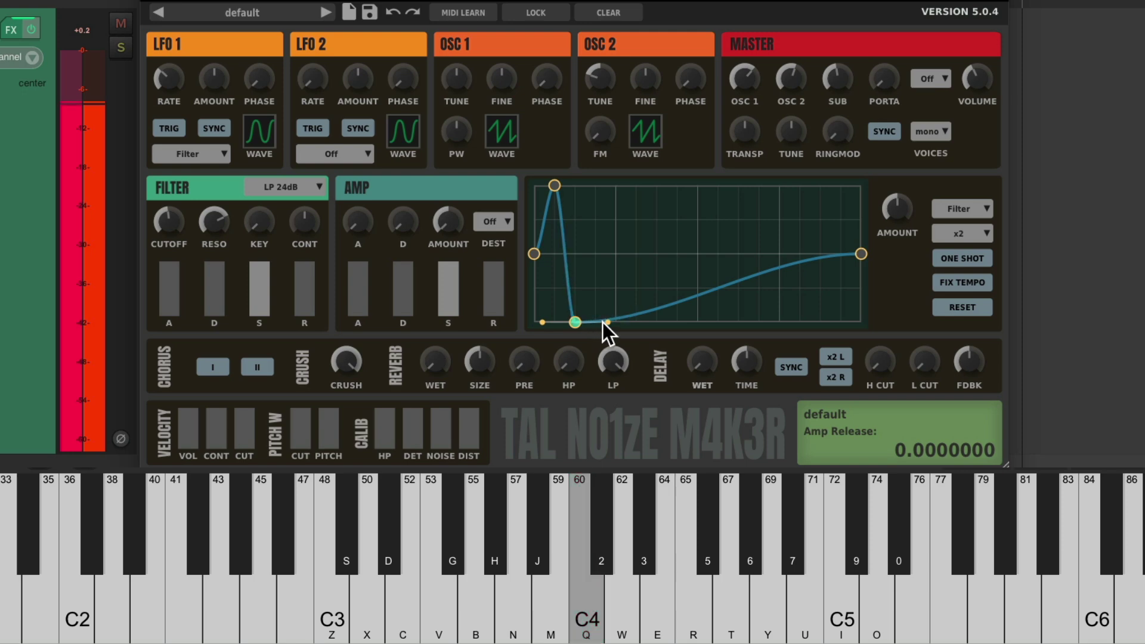
pyautogui.moveTo(621, 318); pyautogui.dragTo(597, 185)
pyautogui.moveTo(620, 203); pyautogui.dragTo(617, 322)
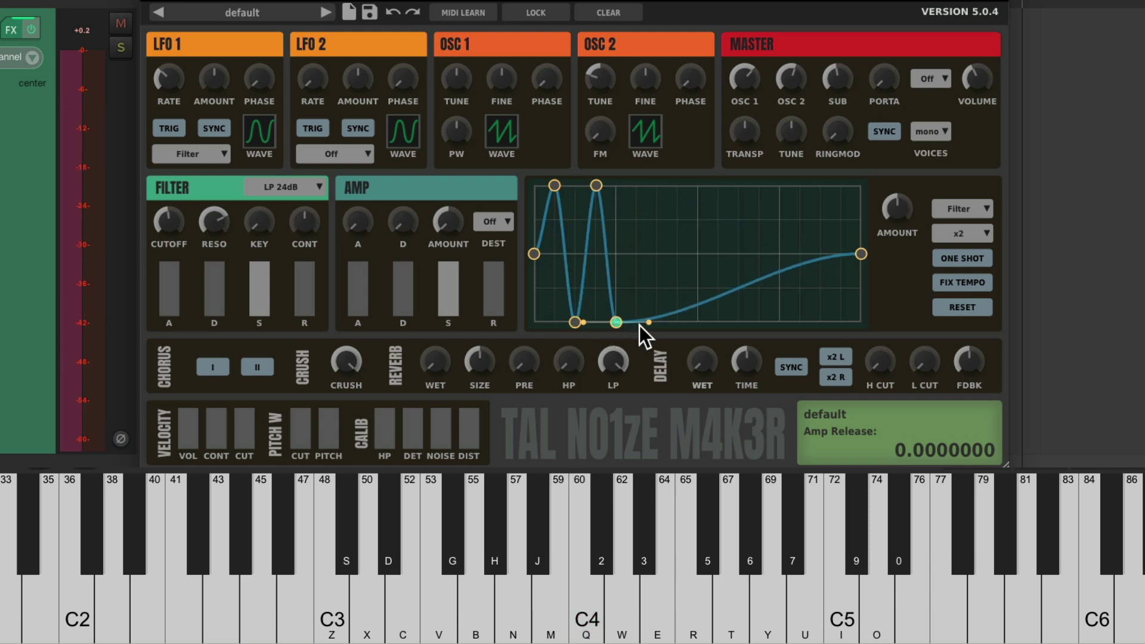
pyautogui.press('q')
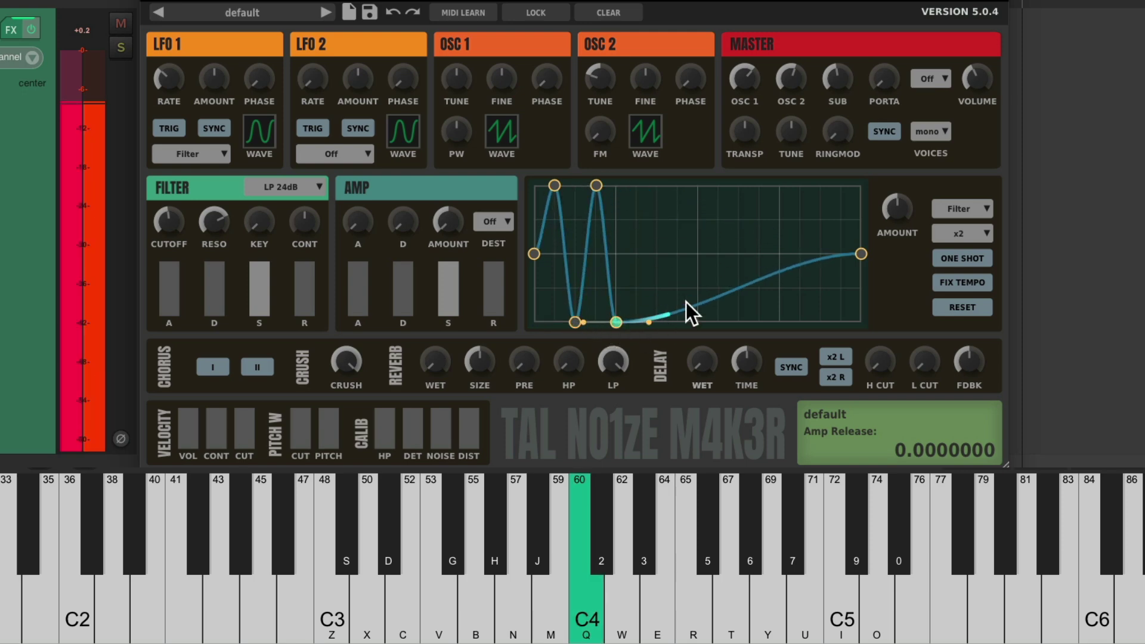
# Add a third, broader peak later in the envelope curve
pyautogui.click(828, 266)
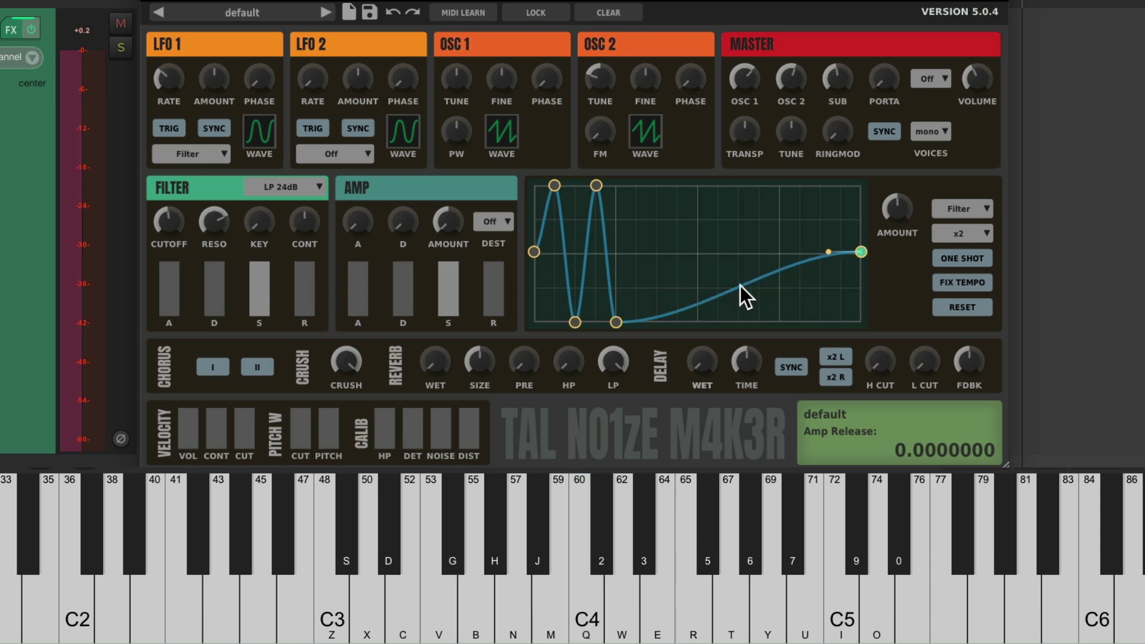
pyautogui.moveTo(719, 292); pyautogui.dragTo(731, 185)
pyautogui.press('q')
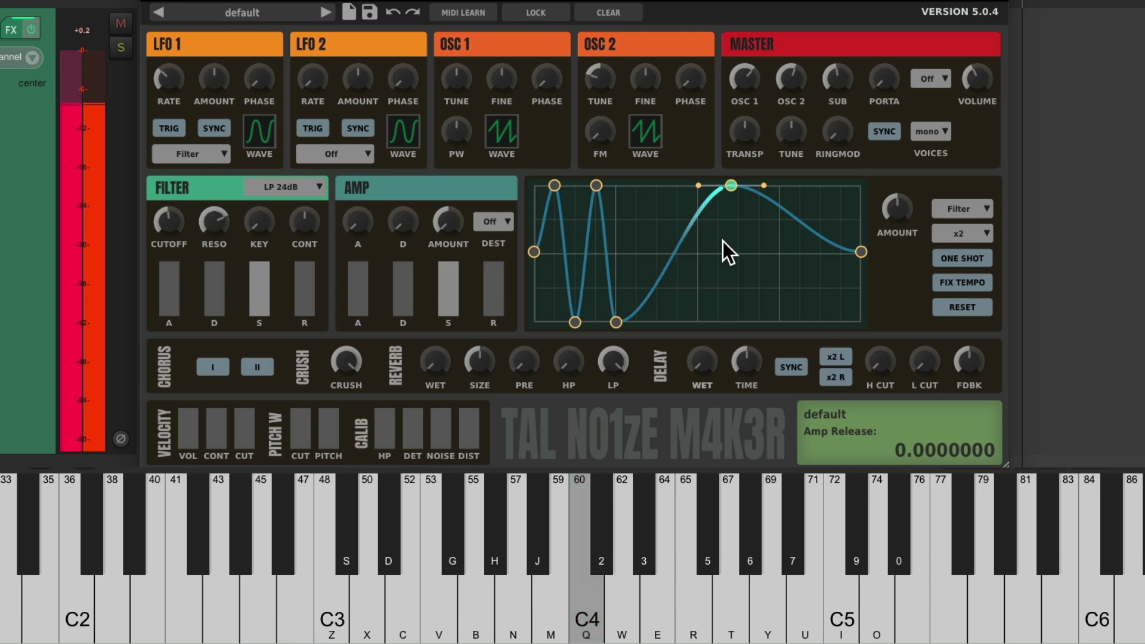
pyautogui.press('w')
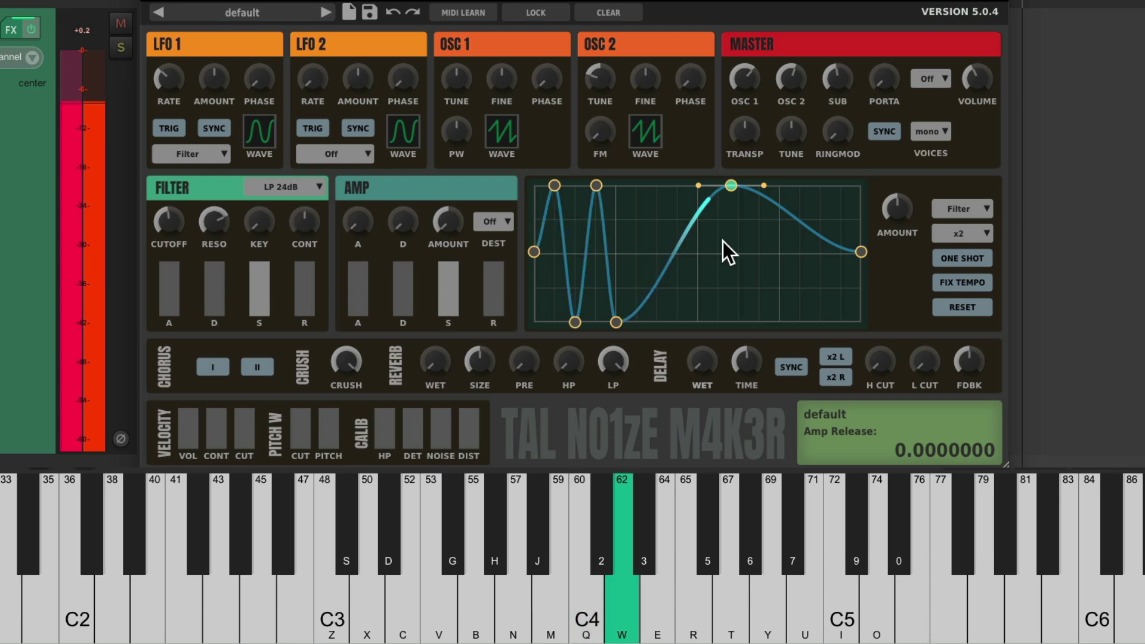
pyautogui.press('e')
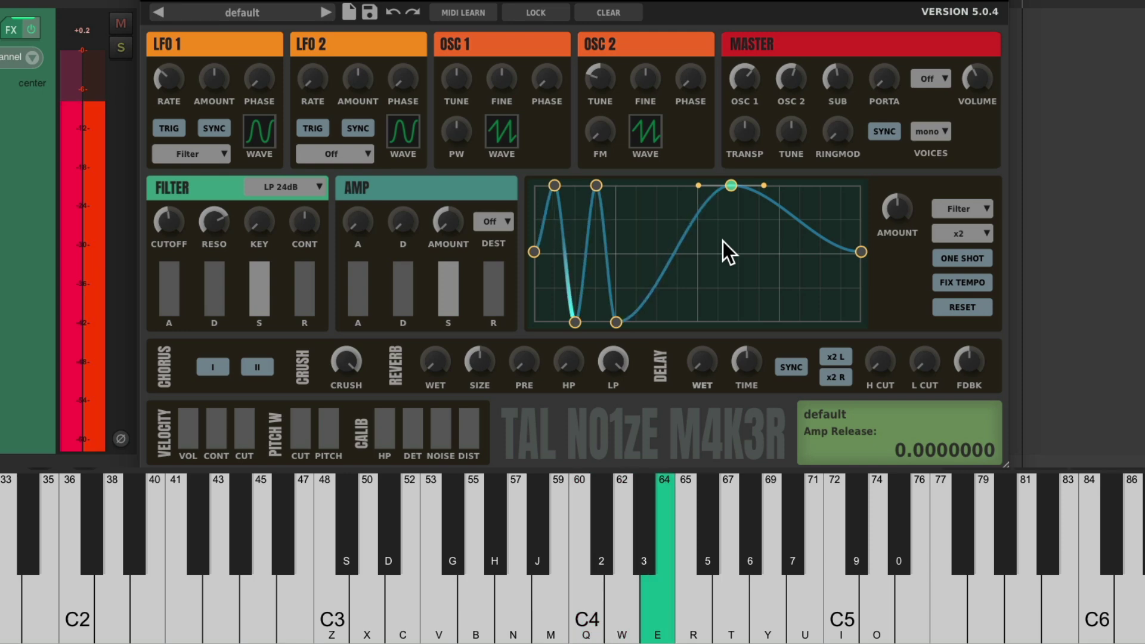
# Speed the envelope graph up from x2 to x4
pyautogui.click(957, 234)
pyautogui.click(975, 287)
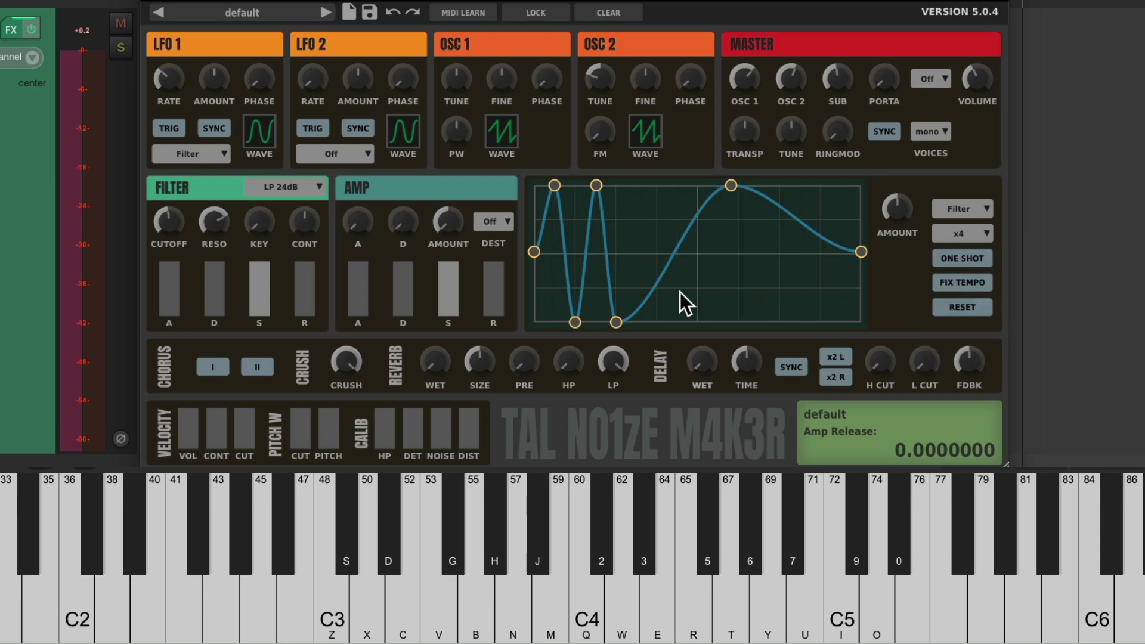
pyautogui.press('q')
pyautogui.press('w')
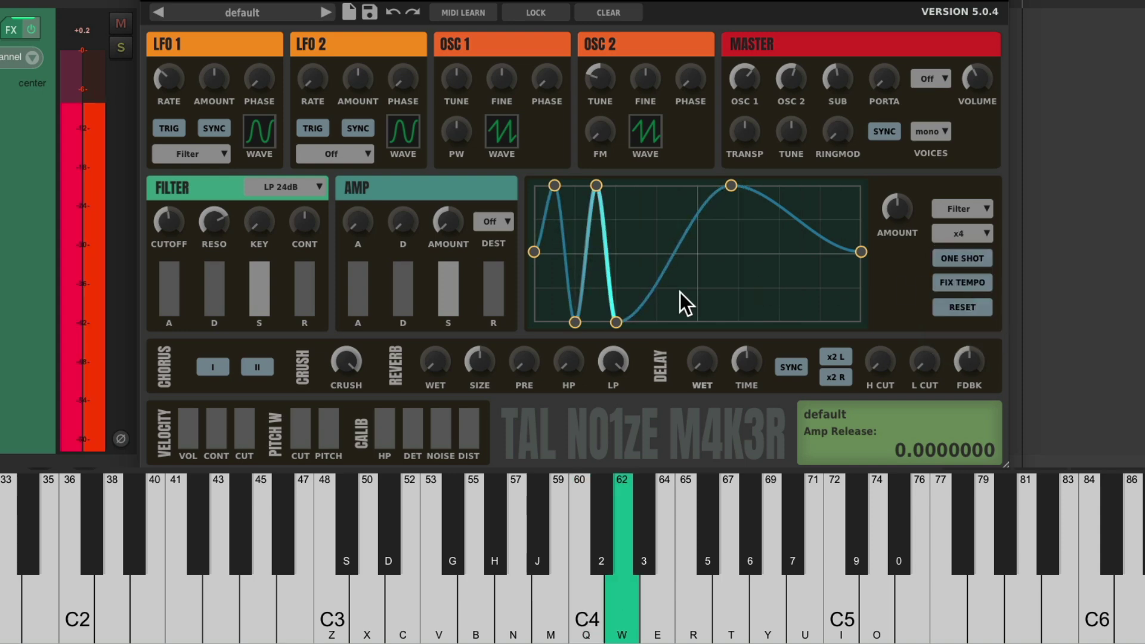
pyautogui.press('e')
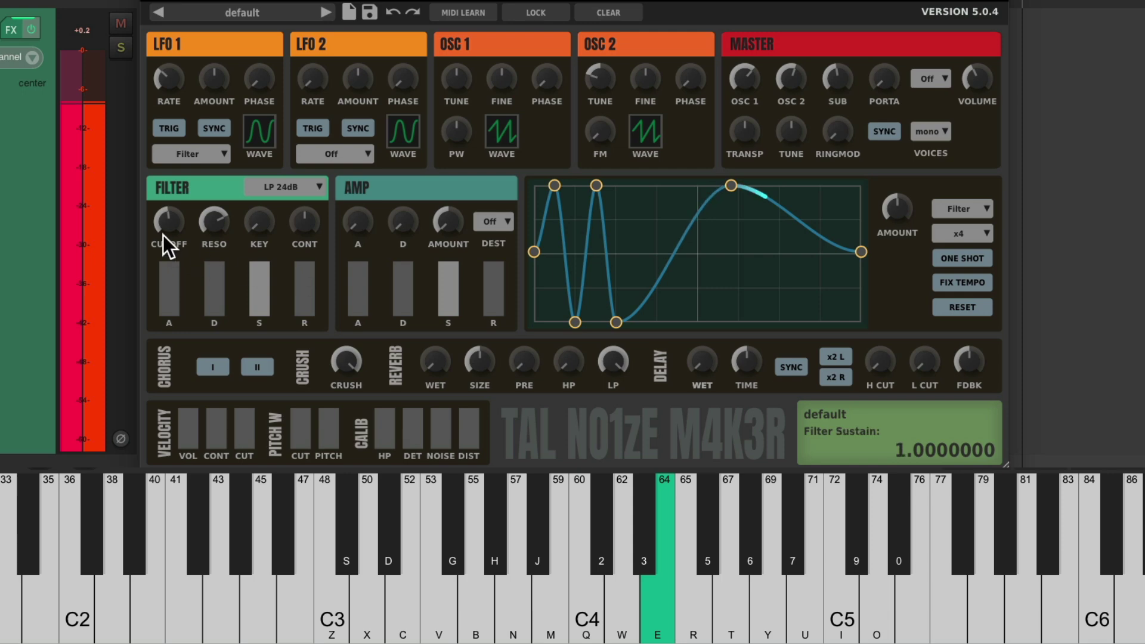
# Lower the filter cutoff to about 0.40 and slightly further
pyautogui.moveTo(166, 224); pyautogui.dragTo(166, 230)
pyautogui.press('q')
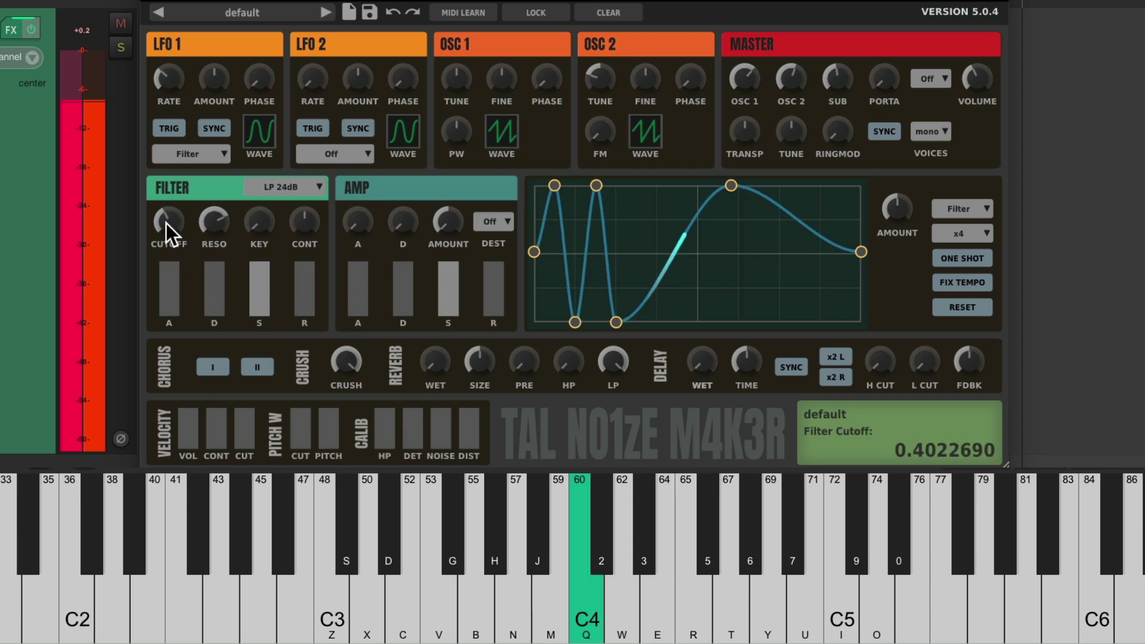
pyautogui.press('t')
pyautogui.press('u')
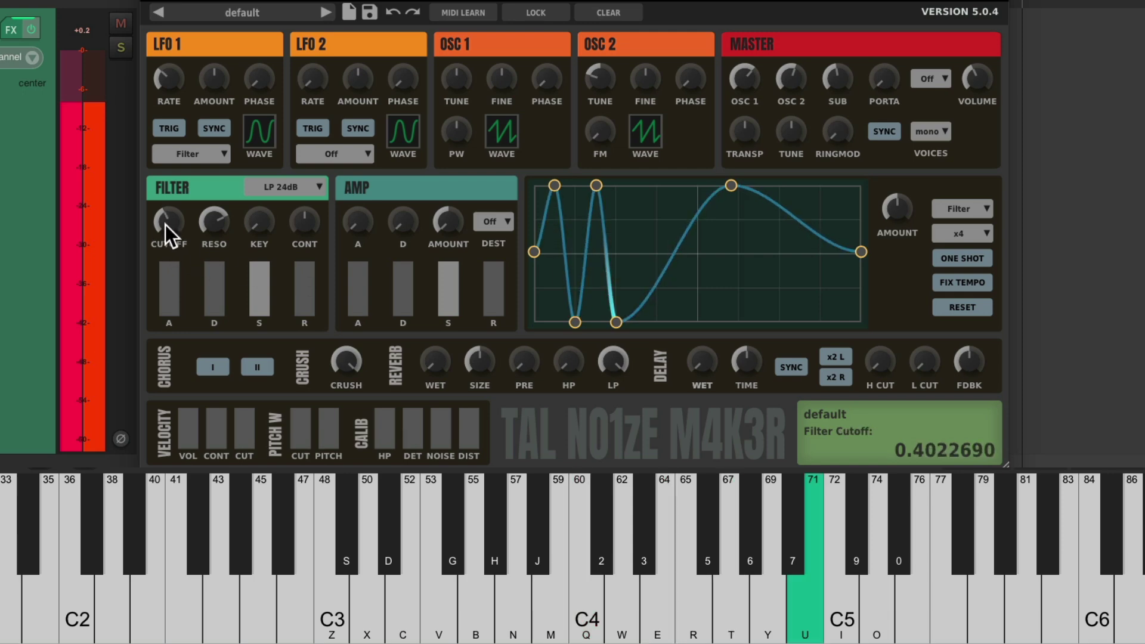
pyautogui.moveTo(165, 225); pyautogui.dragTo(211, 224)
pyautogui.press('o')
# Rebalance the filter envelope amount to about 0.55
pyautogui.moveTo(896, 222)
pyautogui.mouseDown()
pyautogui.moveTo(897, 210)
pyautogui.moveTo(887, 229)
pyautogui.moveTo(893, 189)
pyautogui.moveTo(890, 200)
pyautogui.mouseUp()
pyautogui.press('q')
pyautogui.press('w')
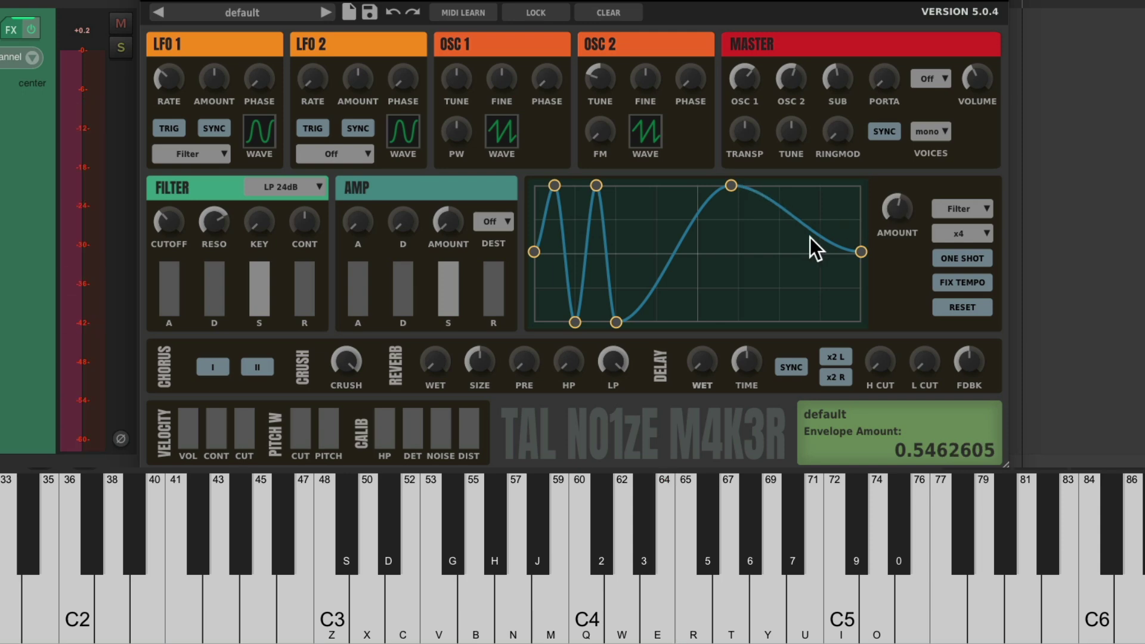
# Play a short melody to audition the patch
pyautogui.press('p')
pyautogui.press('o')
pyautogui.press('t')
pyautogui.press('i')
pyautogui.press('e')
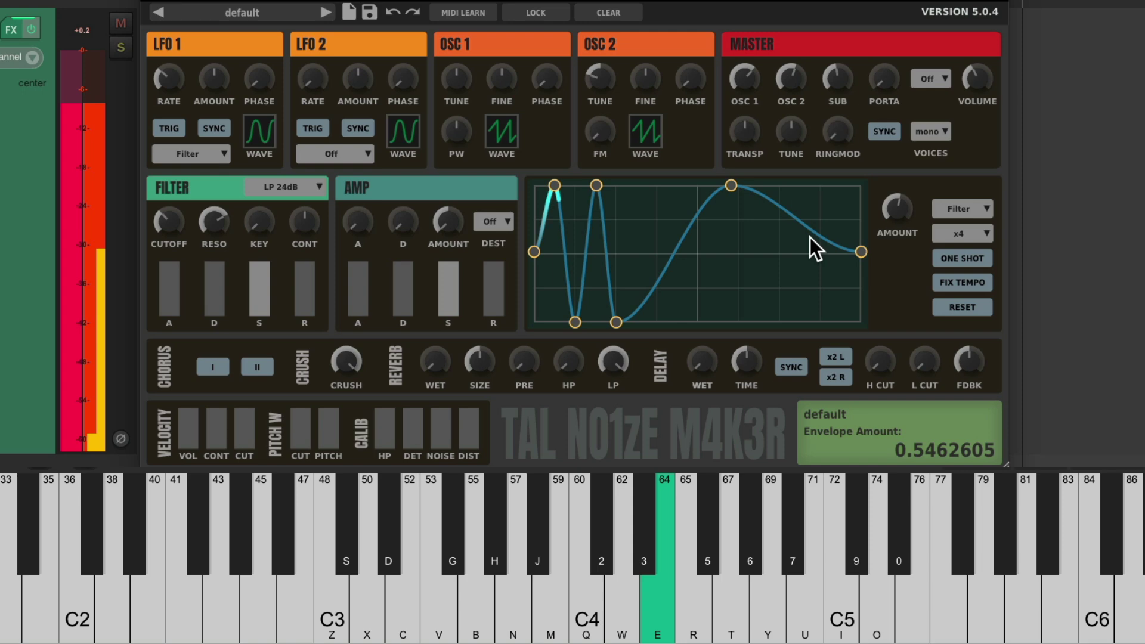
pyautogui.press('q')
pyautogui.press('e')
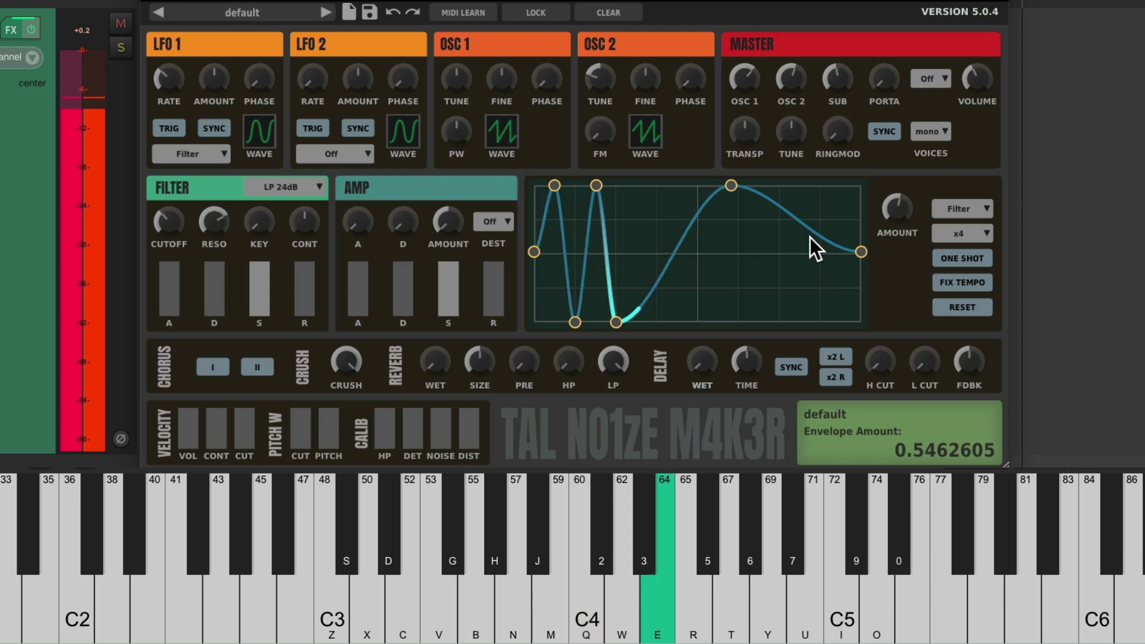
pyautogui.press('r')
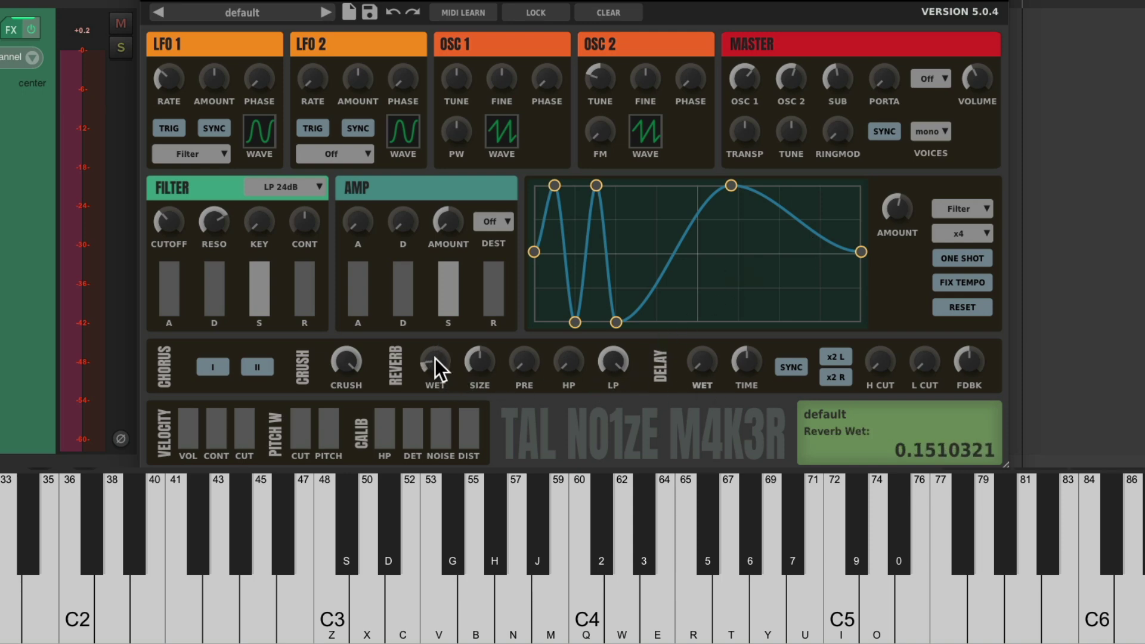
# Raise the reverb wet level slightly, then pull it back to about 0.17
pyautogui.moveTo(434, 366); pyautogui.dragTo(467, 328)
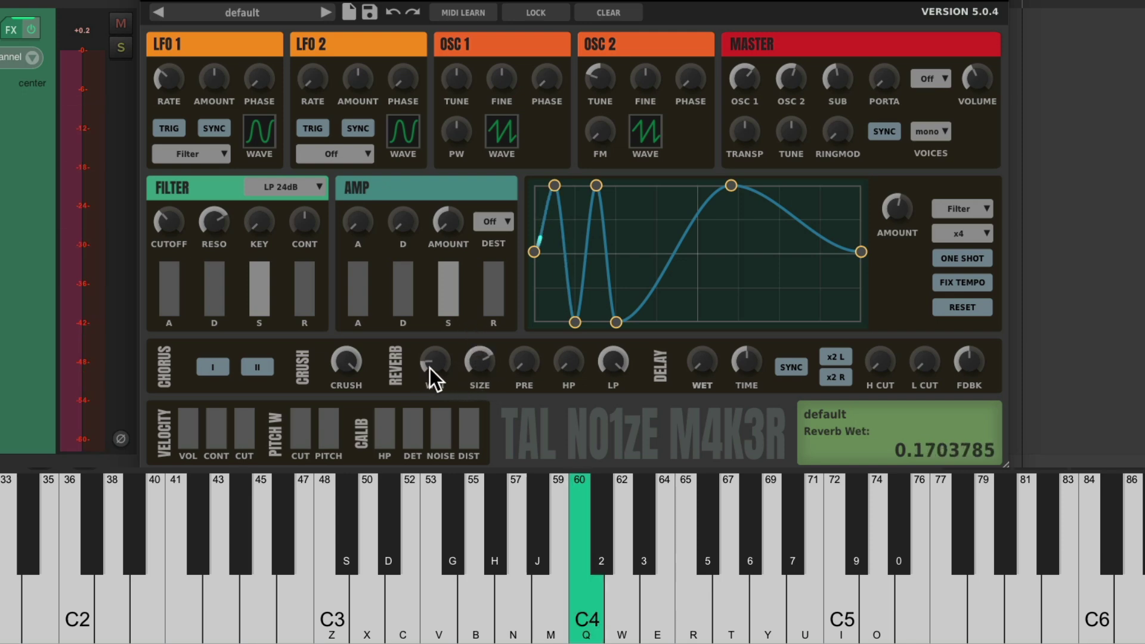
pyautogui.moveTo(431, 367); pyautogui.dragTo(431, 370)
pyautogui.scroll(-2, 476, 371)
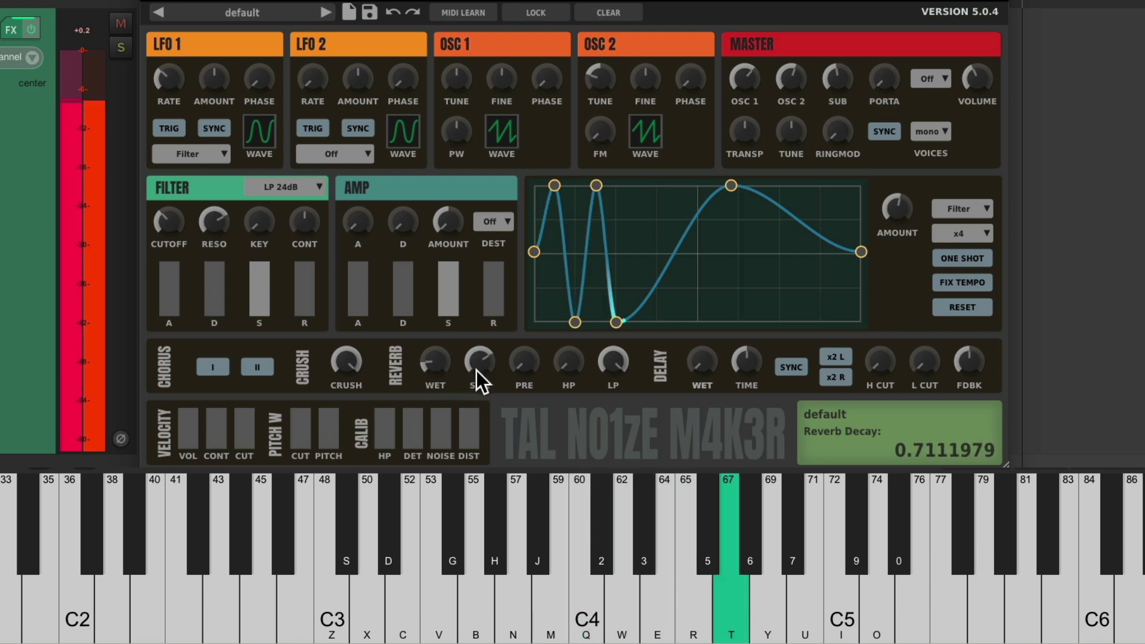
# Drop delay feedback near zero, raise it to about 0.11, and trim wet to about 0.19
pyautogui.moveTo(959, 392); pyautogui.dragTo(946, 449)
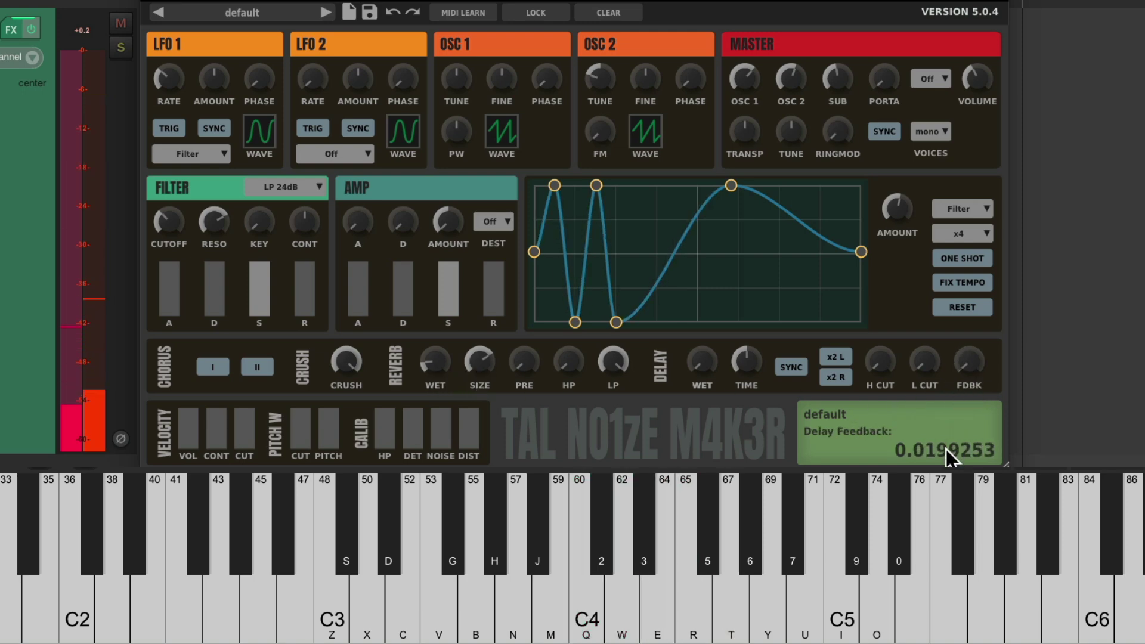
pyautogui.scroll(3, 708, 339)
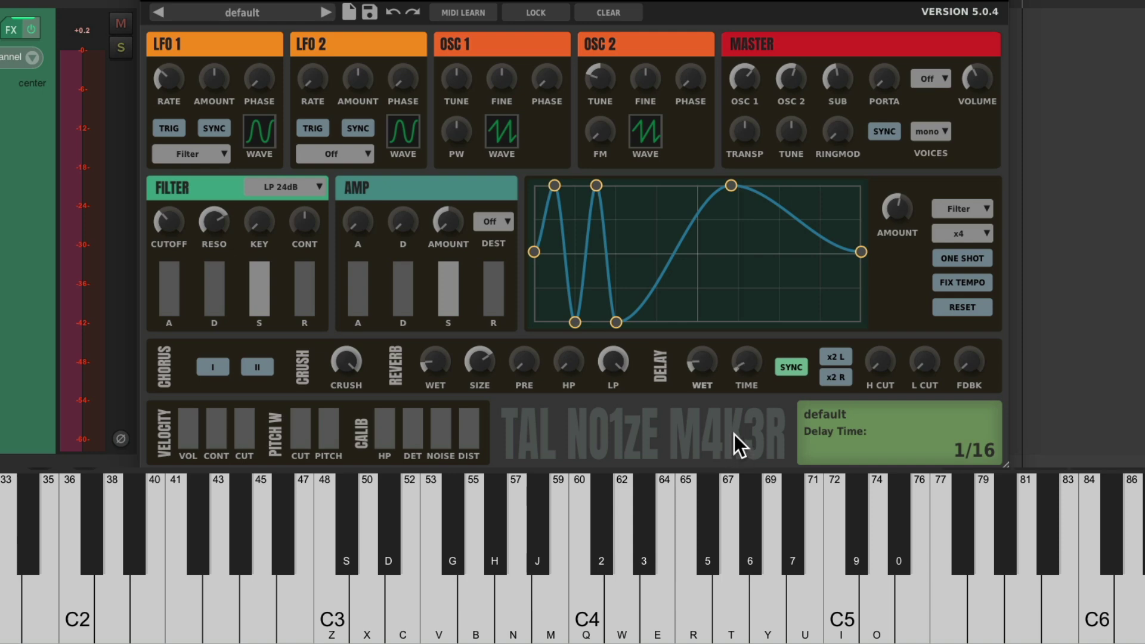
pyautogui.press('q')
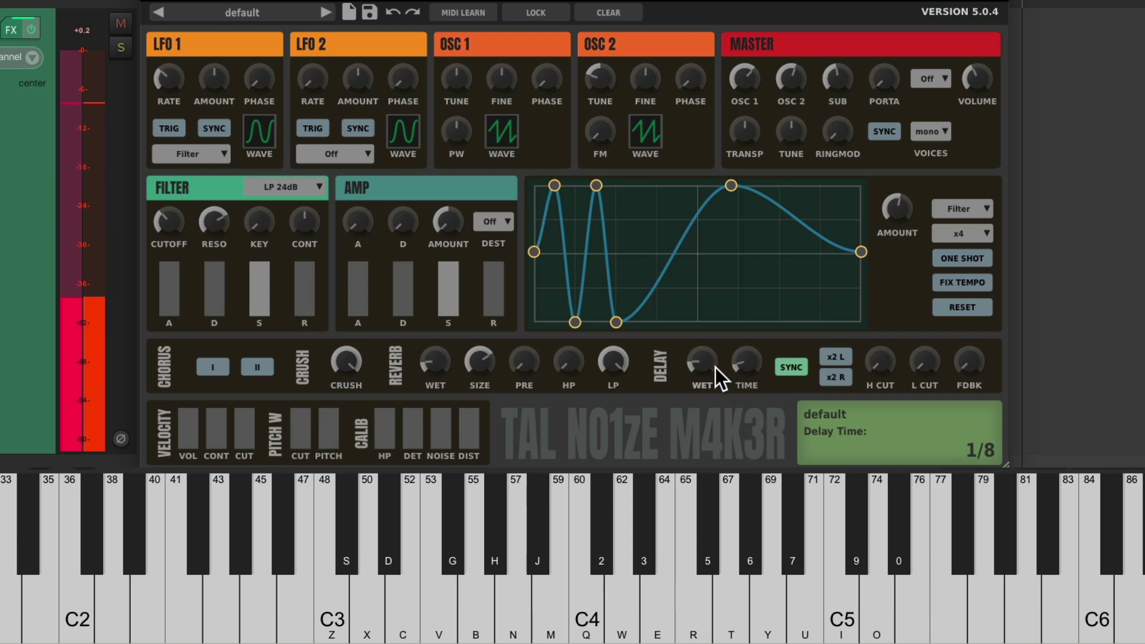
pyautogui.scroll(2, 707, 359)
pyautogui.press('q')
pyautogui.moveTo(972, 366); pyautogui.dragTo(971, 344)
pyautogui.press('q')
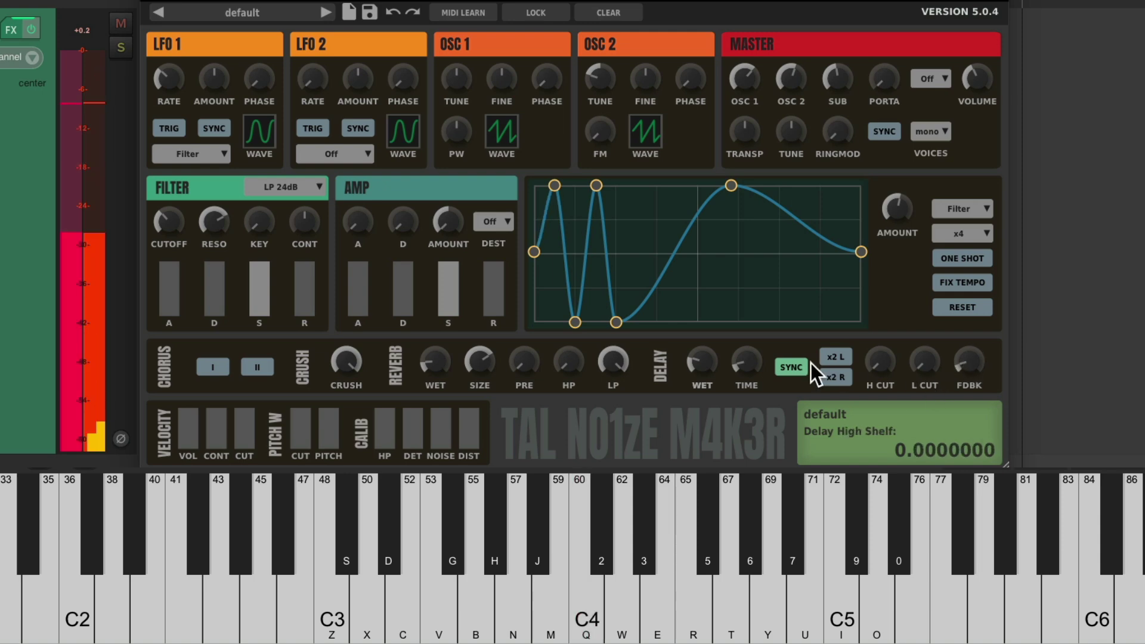
pyautogui.moveTo(706, 359); pyautogui.dragTo(701, 365)
# Play a melody to check the delay mix
pyautogui.press('q')
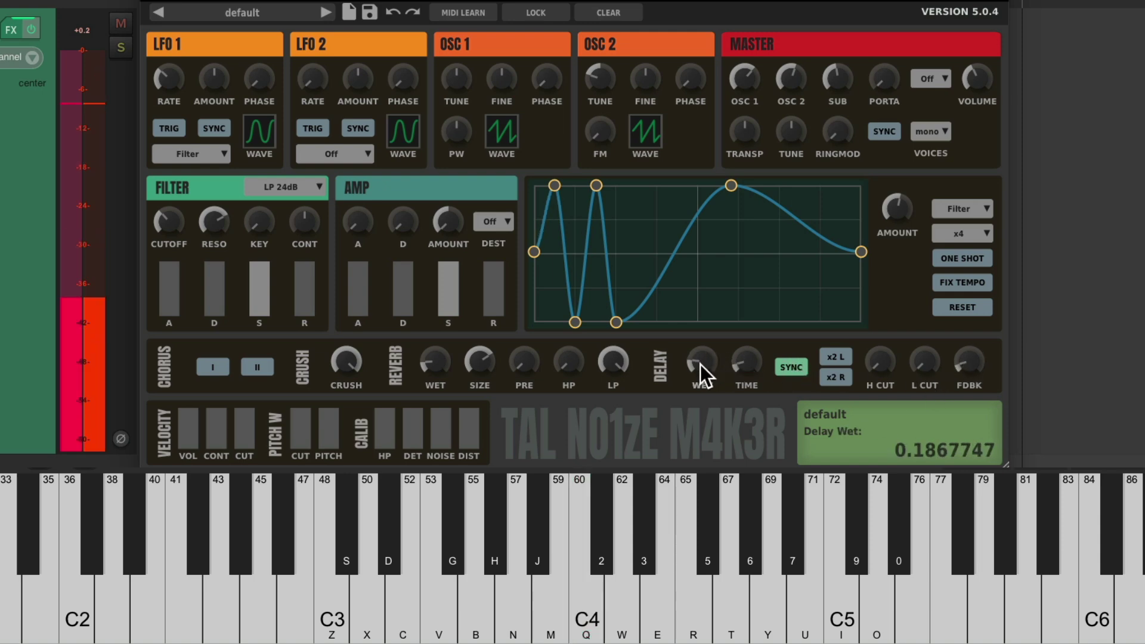
pyautogui.press('e')
pyautogui.press('y')
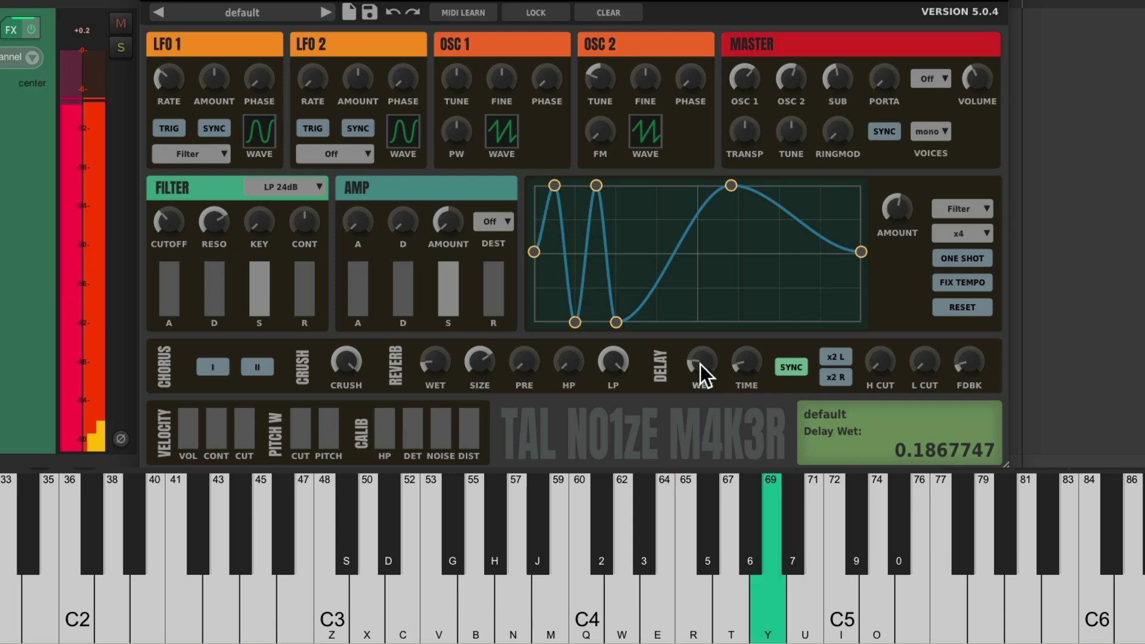
pyautogui.press('p')
pyautogui.press('q')
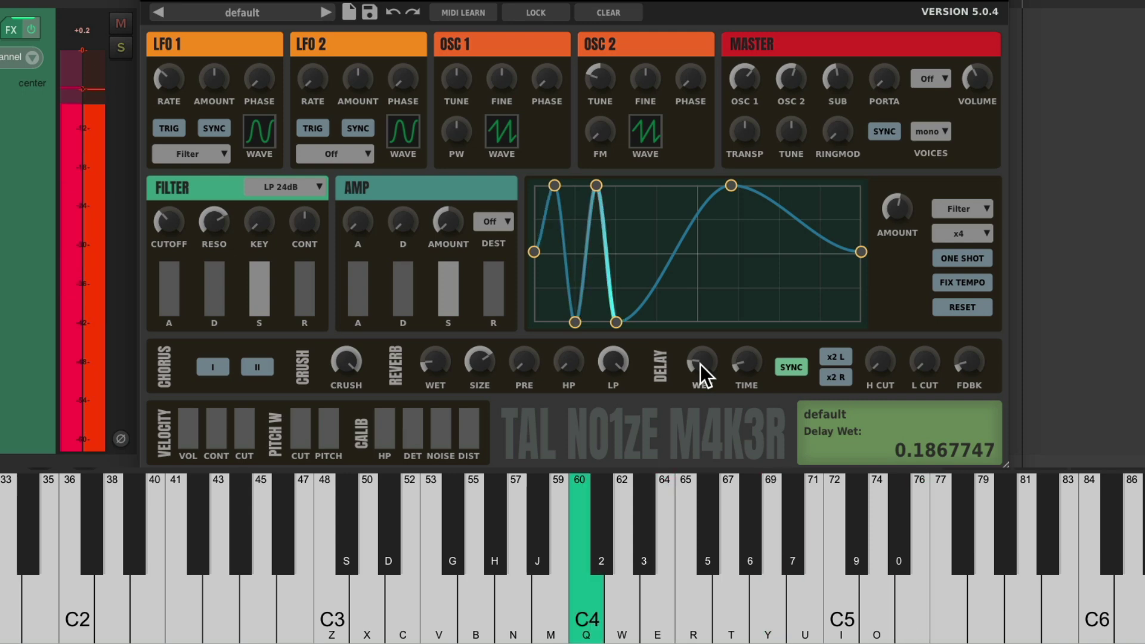
pyautogui.press('y')
pyautogui.press('t')
pyautogui.press('e')
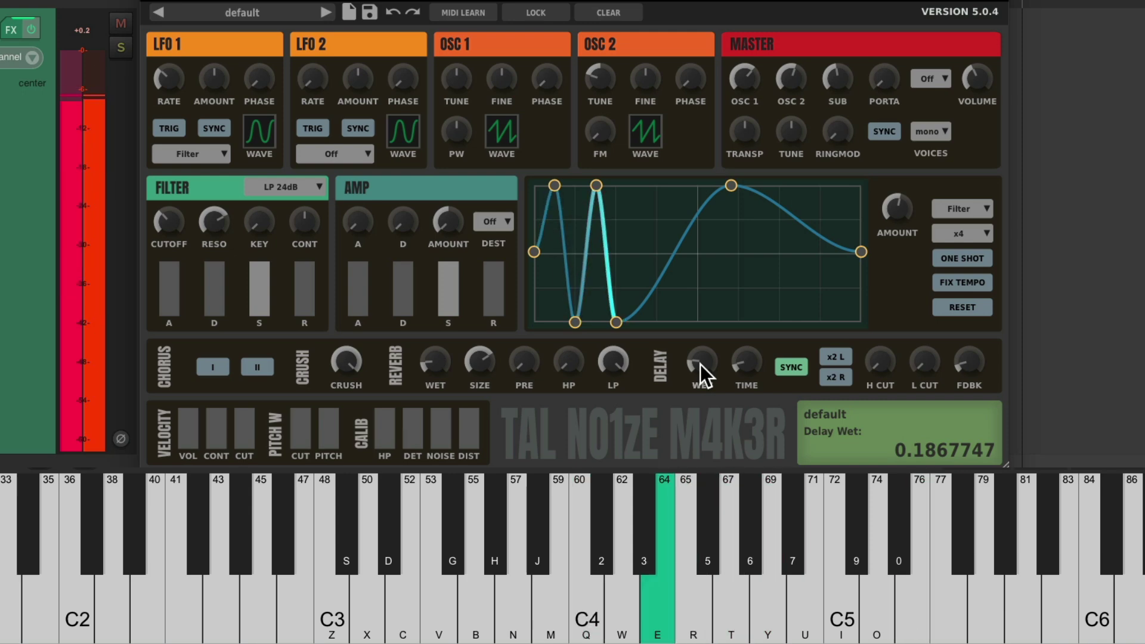
pyautogui.press('r')
pyautogui.press('y')
# Reduce the filter envelope amount to about 0.42 and test a note an octave higher
pyautogui.moveTo(898, 216); pyautogui.dragTo(889, 232)
pyautogui.press('q')
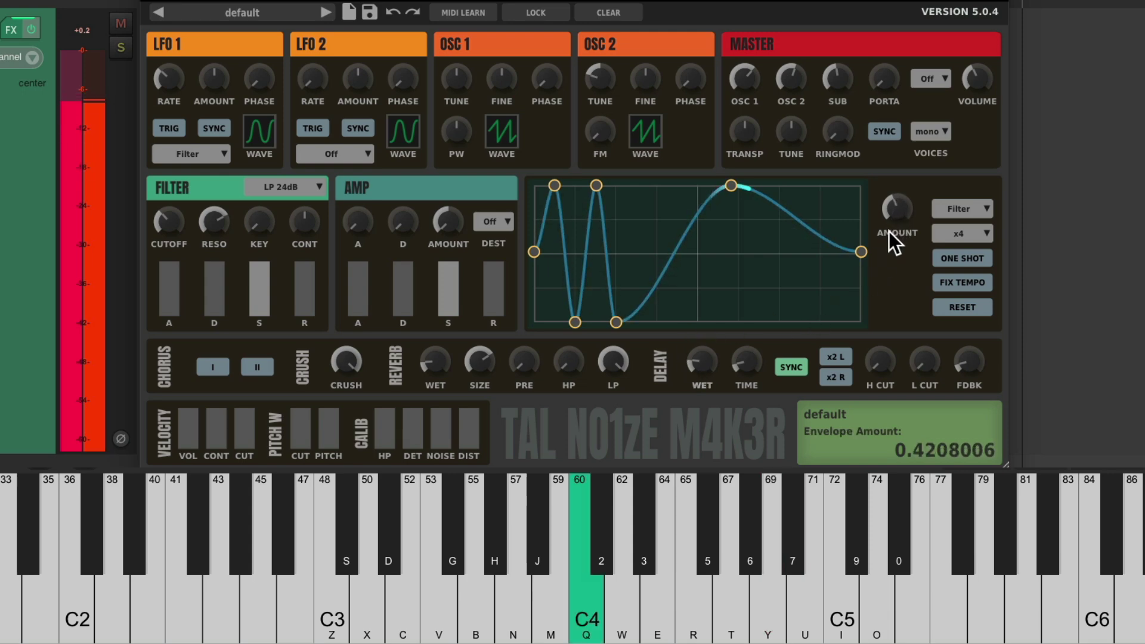
pyautogui.press('Right')
pyautogui.press('u')
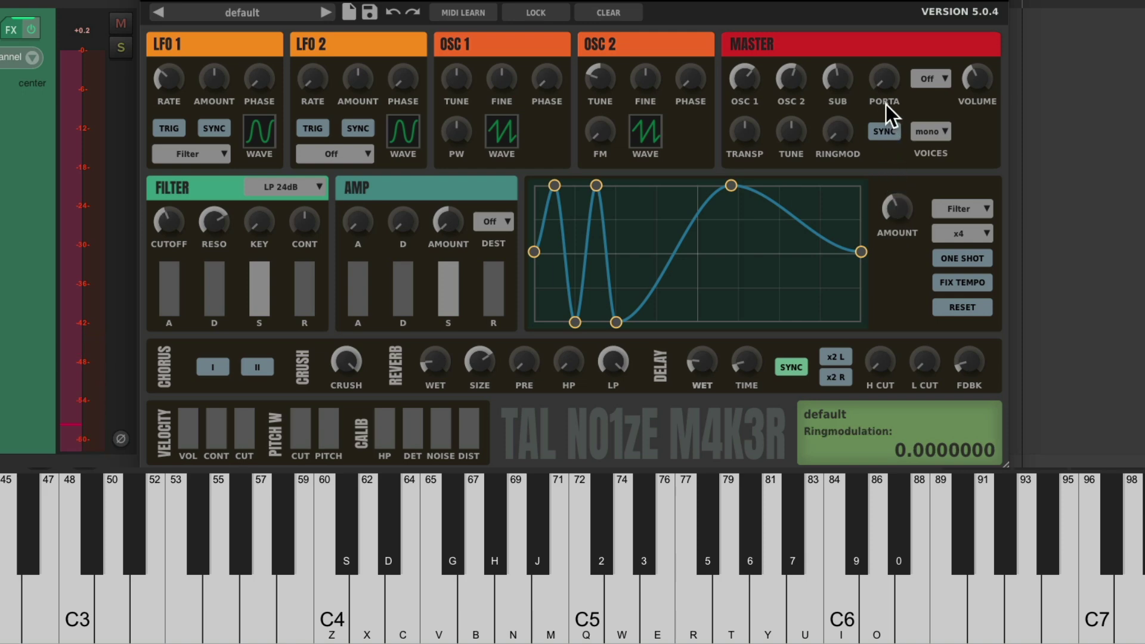
# Switch portamento to Auto mode with an amount of about 0.41
pyautogui.click(949, 77)
pyautogui.click(950, 119)
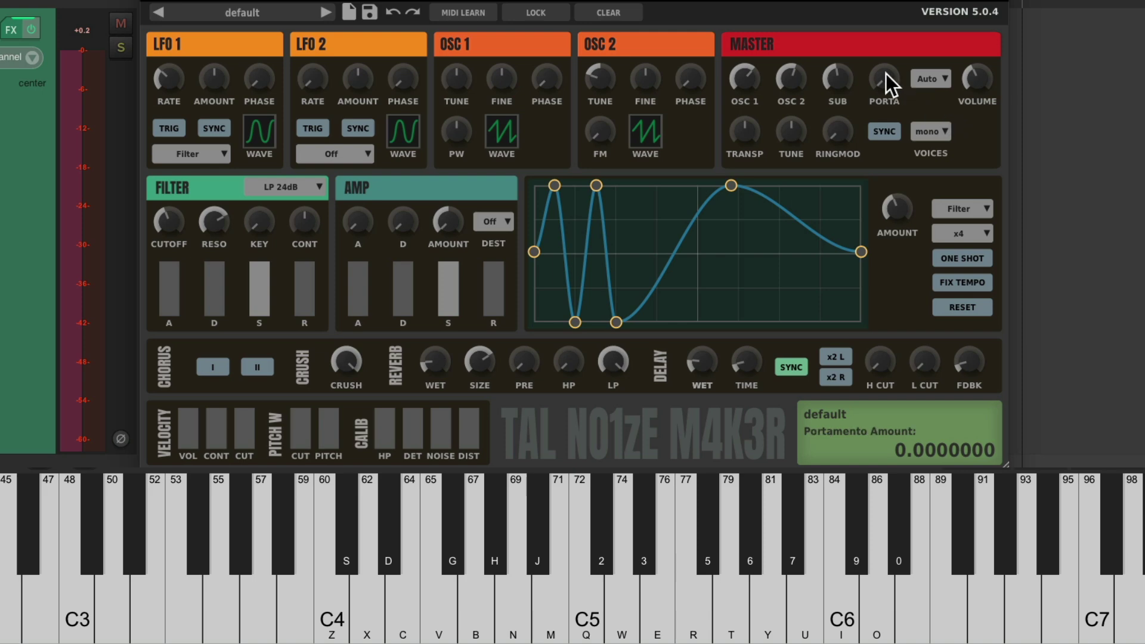
pyautogui.moveTo(886, 67); pyautogui.dragTo(875, 91)
pyautogui.press('q')
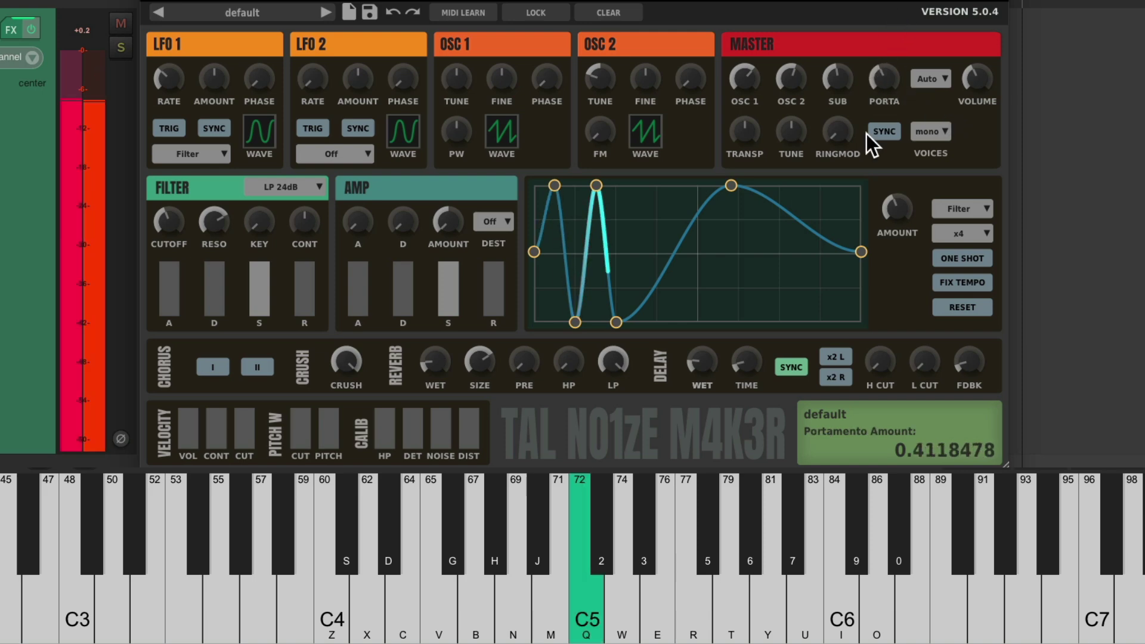
# Play a run of notes to hear the portamento glide
pyautogui.press('p')
pyautogui.press('y')
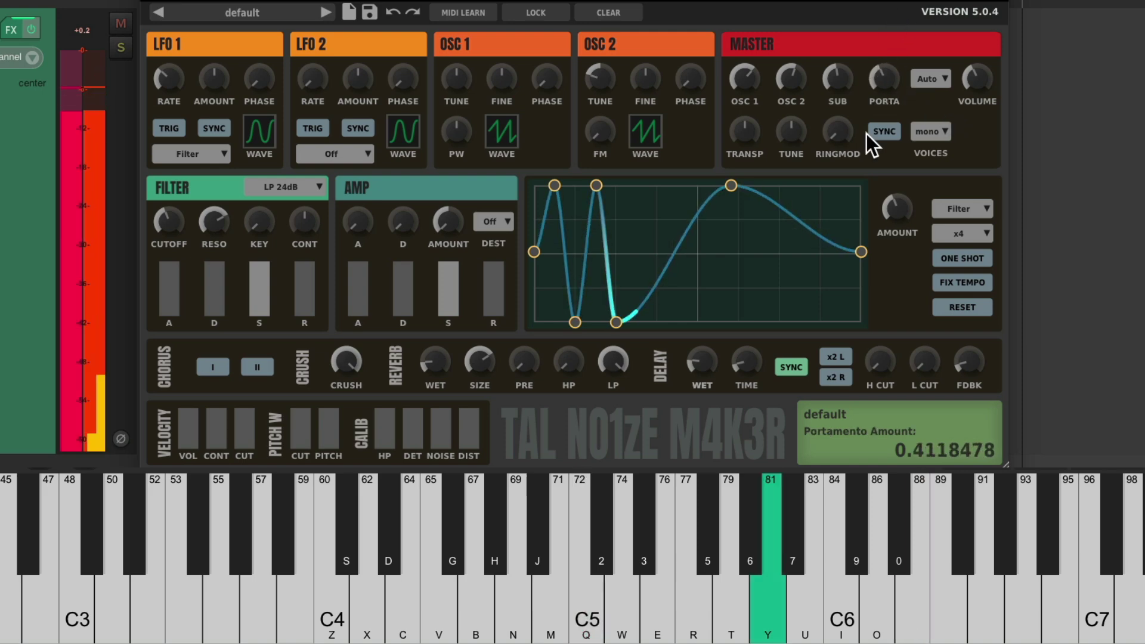
pyautogui.press('u')
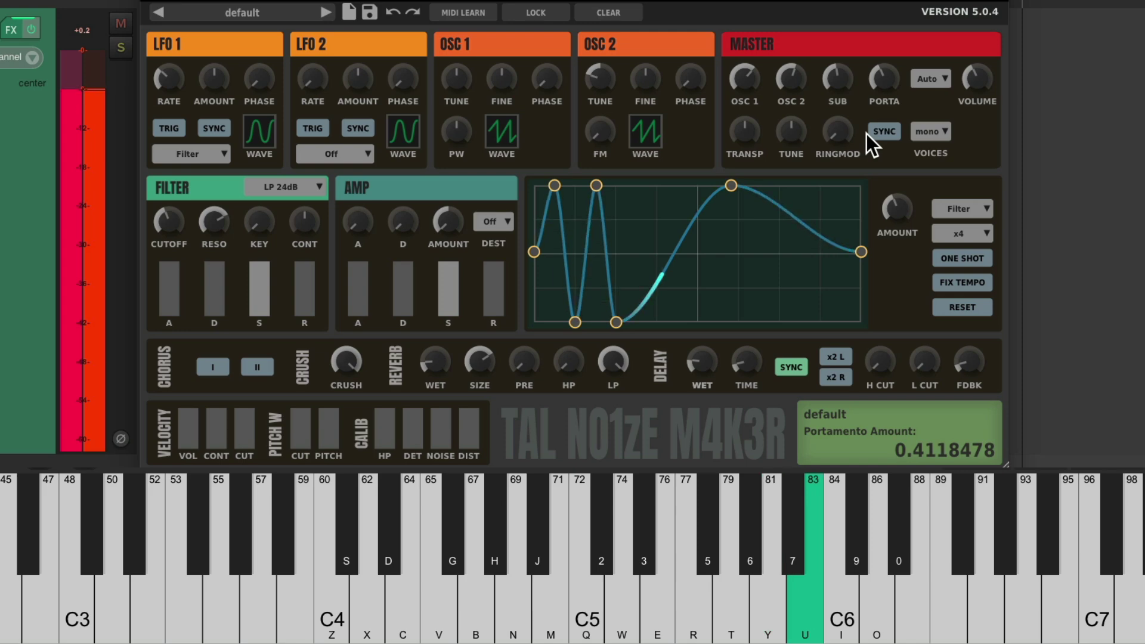
pyautogui.press('w')
pyautogui.press('r')
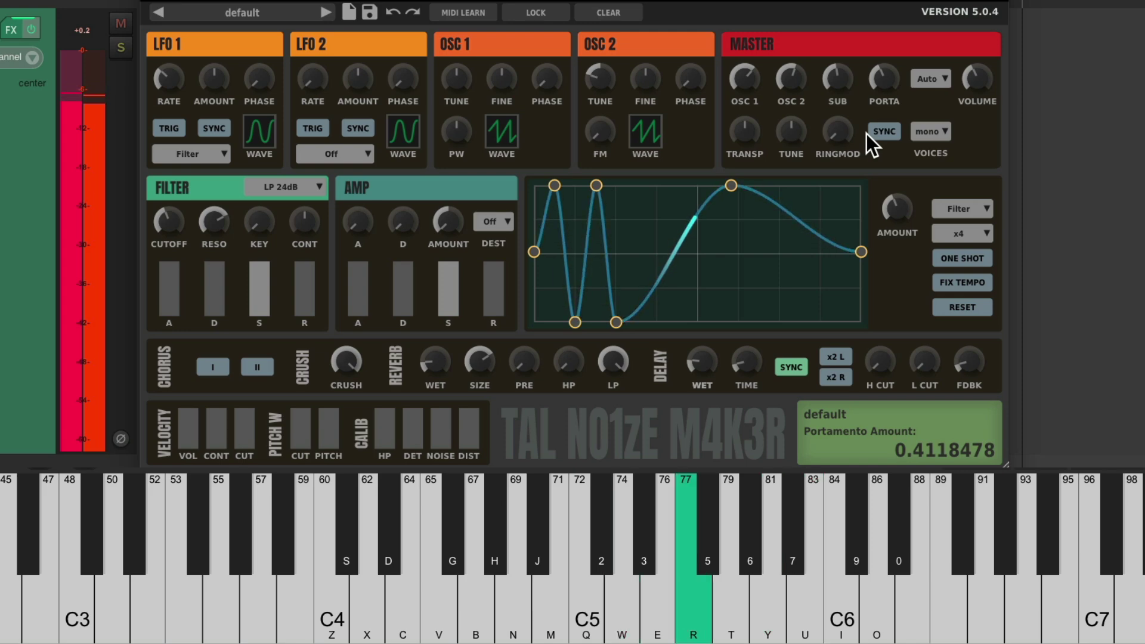
pyautogui.press('q')
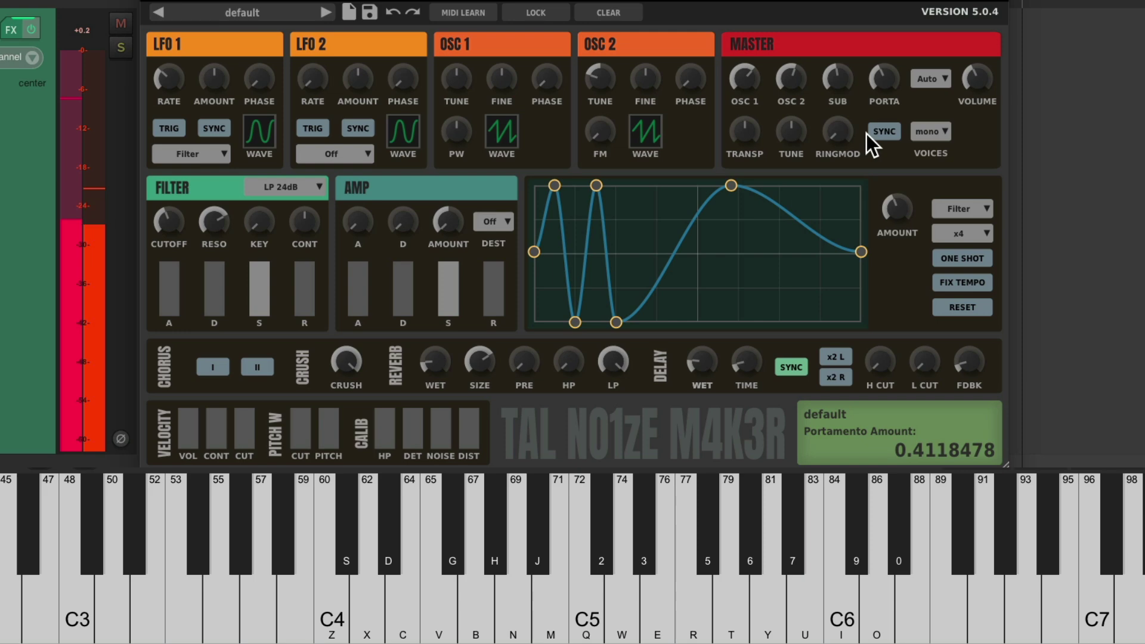